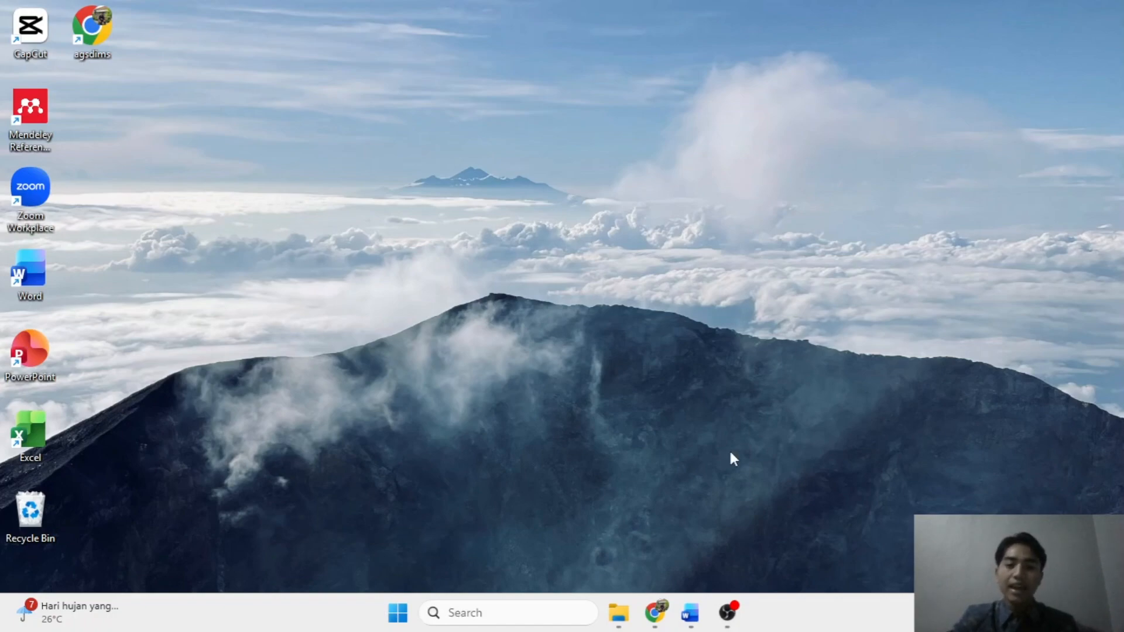
Switch to the Blog Informatika Kelas IX tab and open the full Profil Pembuat post.
{"action": "mouse_move", "coordinate": [655, 613]}
{"action": "mouse_move", "coordinate": [732, 517]}
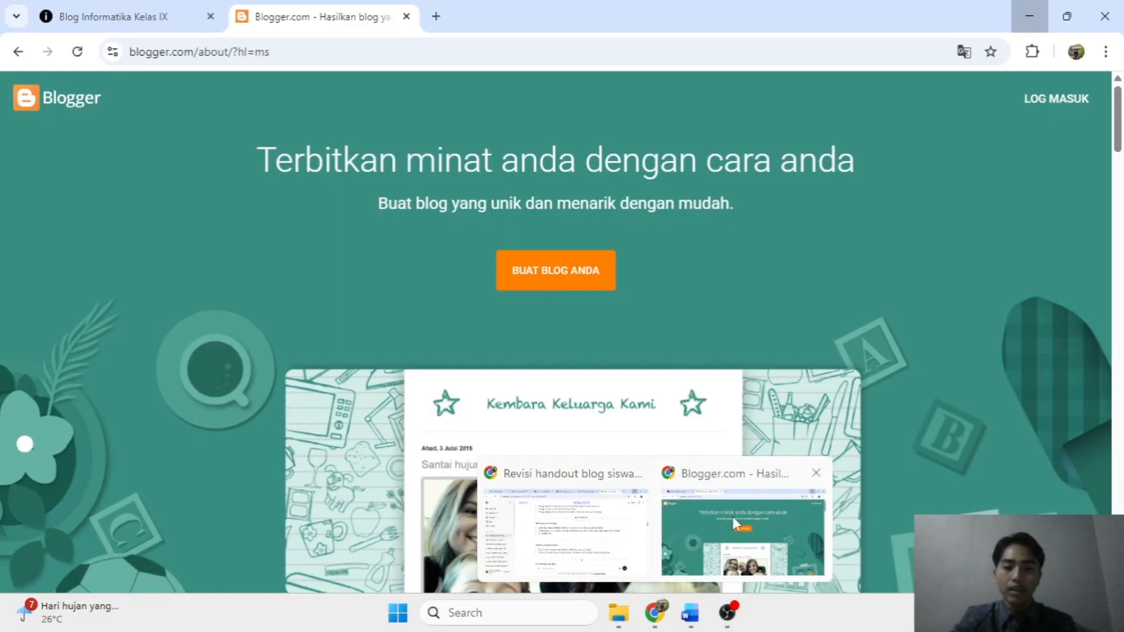
{"action": "left_click", "coordinate": [111, 10]}
{"action": "scroll", "coordinate": [520, 271], "scroll_direction": "up", "scroll_amount": 7}
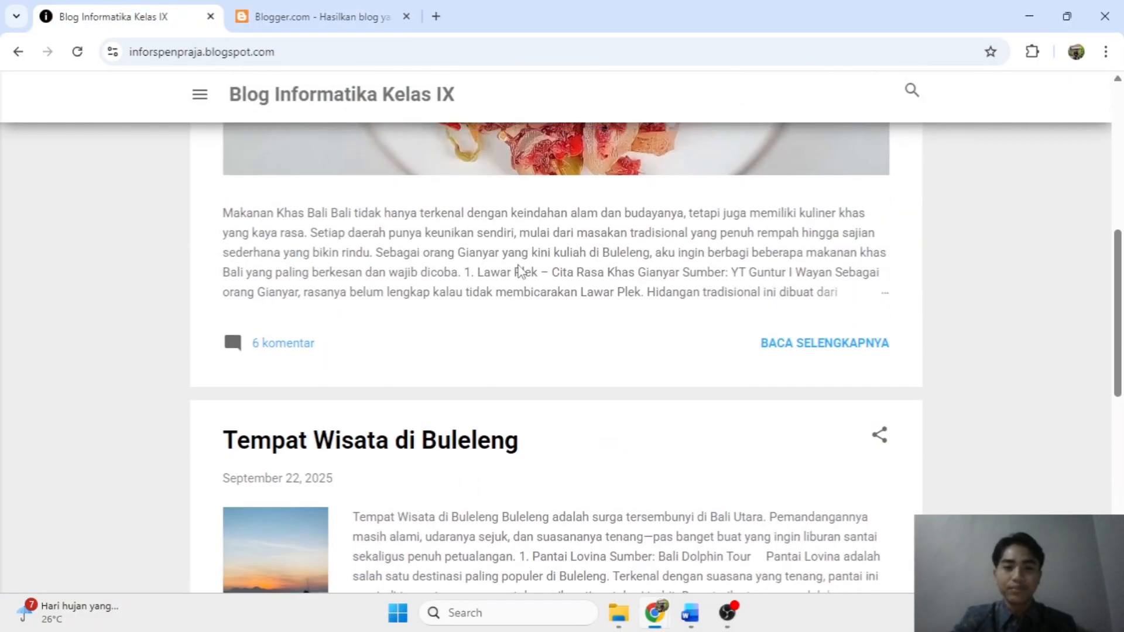
{"action": "scroll", "coordinate": [520, 271], "scroll_direction": "up", "scroll_amount": 5}
{"action": "scroll", "coordinate": [539, 261], "scroll_direction": "down", "scroll_amount": 12}
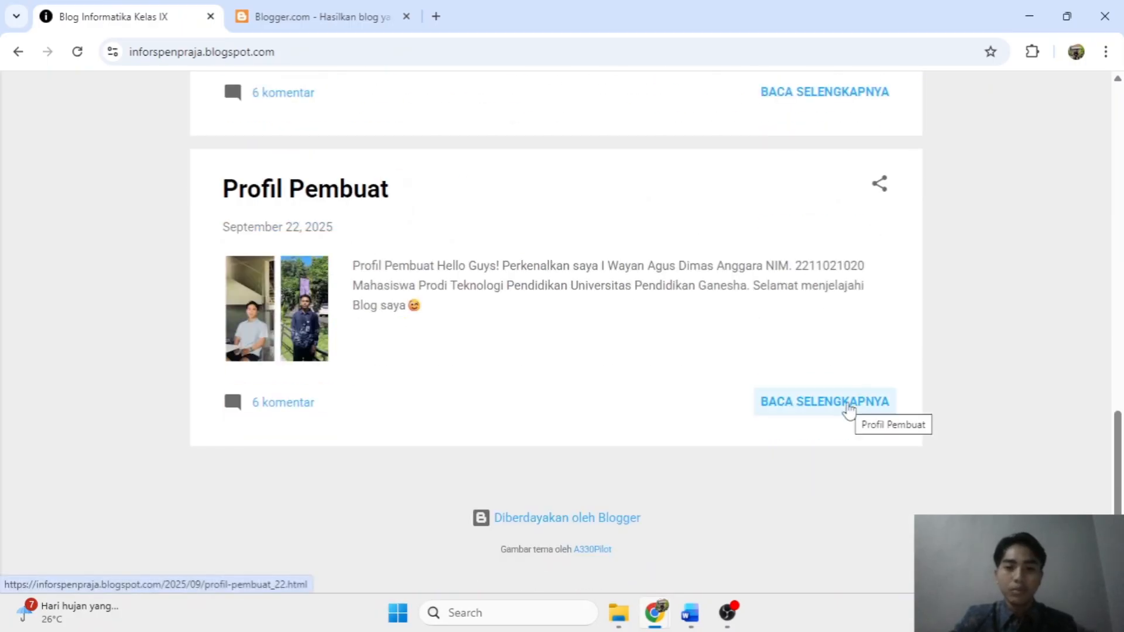
{"action": "left_click", "coordinate": [848, 406]}
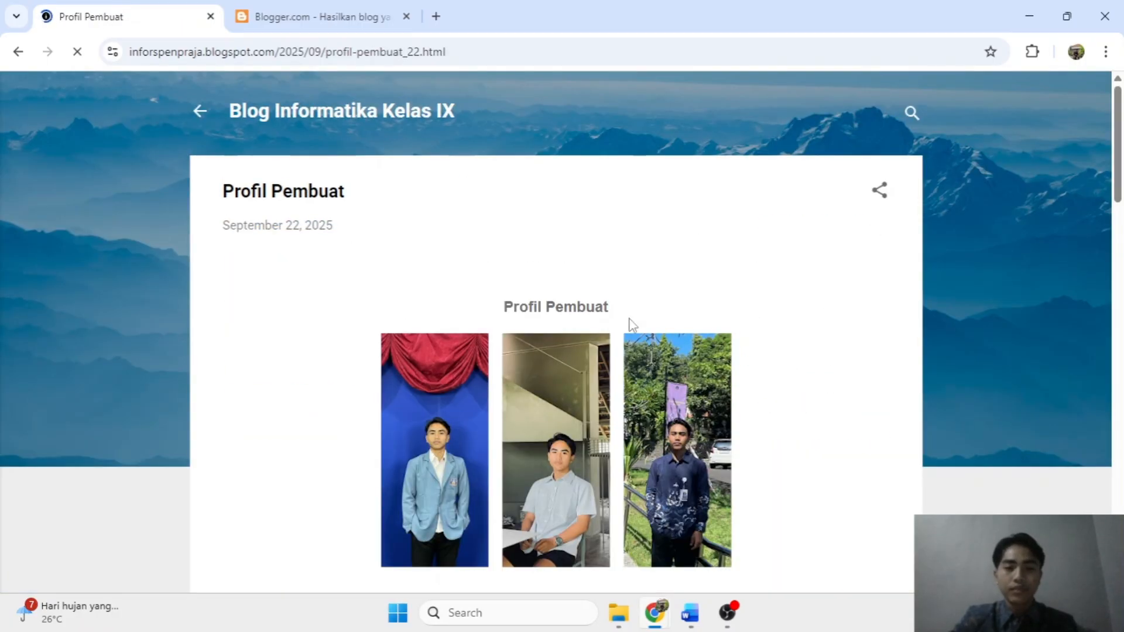
Go back to the blog's home page and scroll through its posts.
{"action": "left_click", "coordinate": [18, 52]}
{"action": "scroll", "coordinate": [606, 325], "scroll_direction": "up", "scroll_amount": 6}
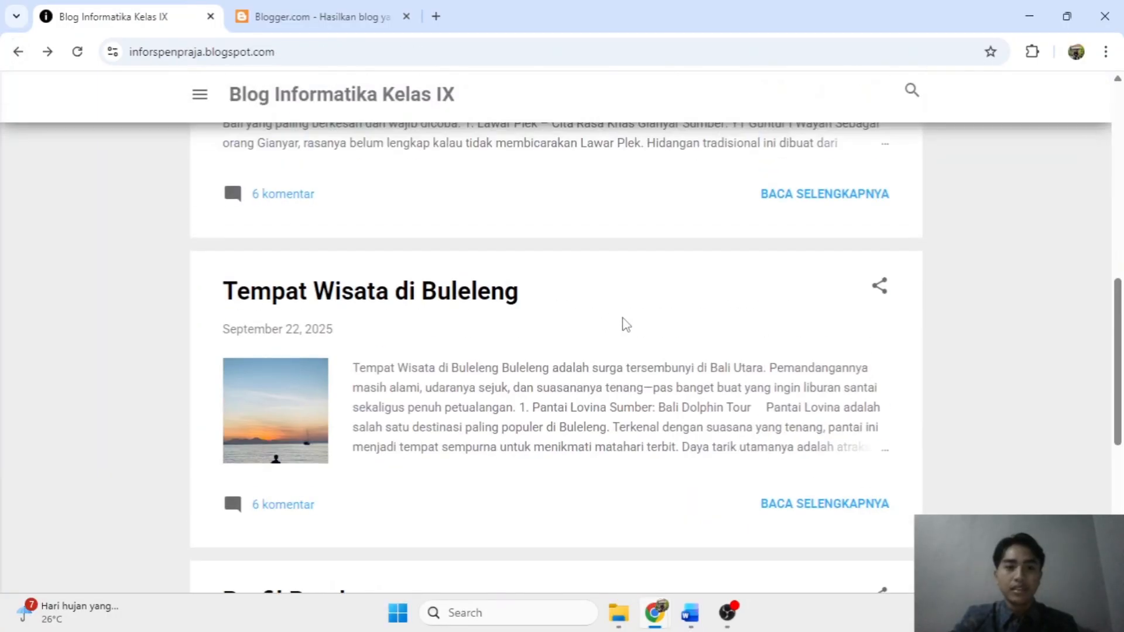
{"action": "scroll", "coordinate": [733, 309], "scroll_direction": "up", "scroll_amount": 10}
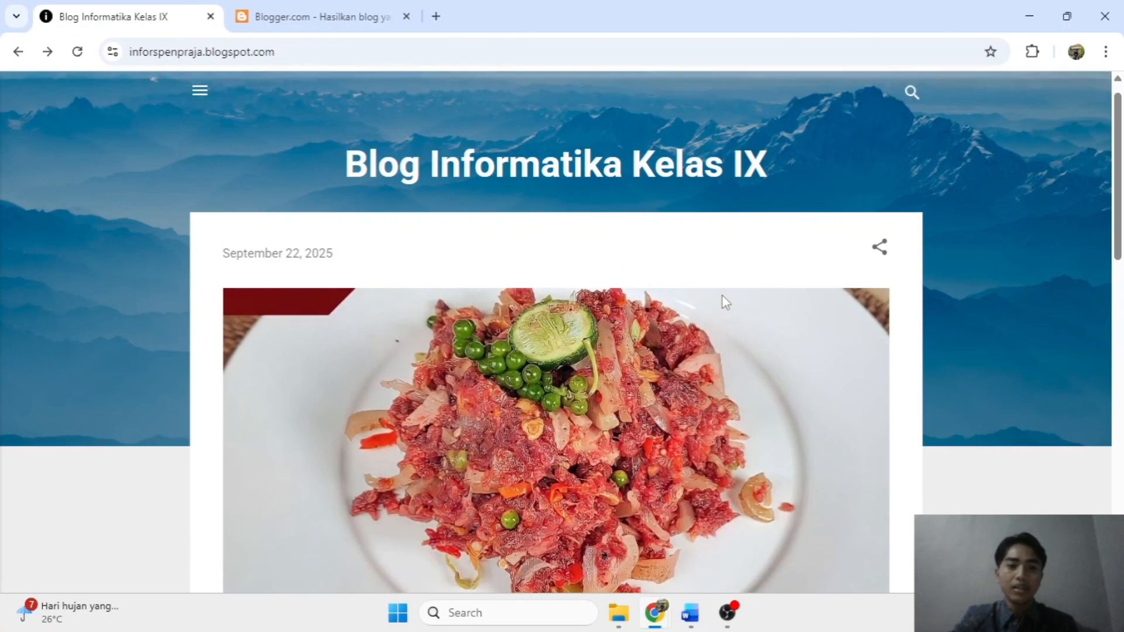
{"action": "scroll", "coordinate": [721, 300], "scroll_direction": "down", "scroll_amount": 5}
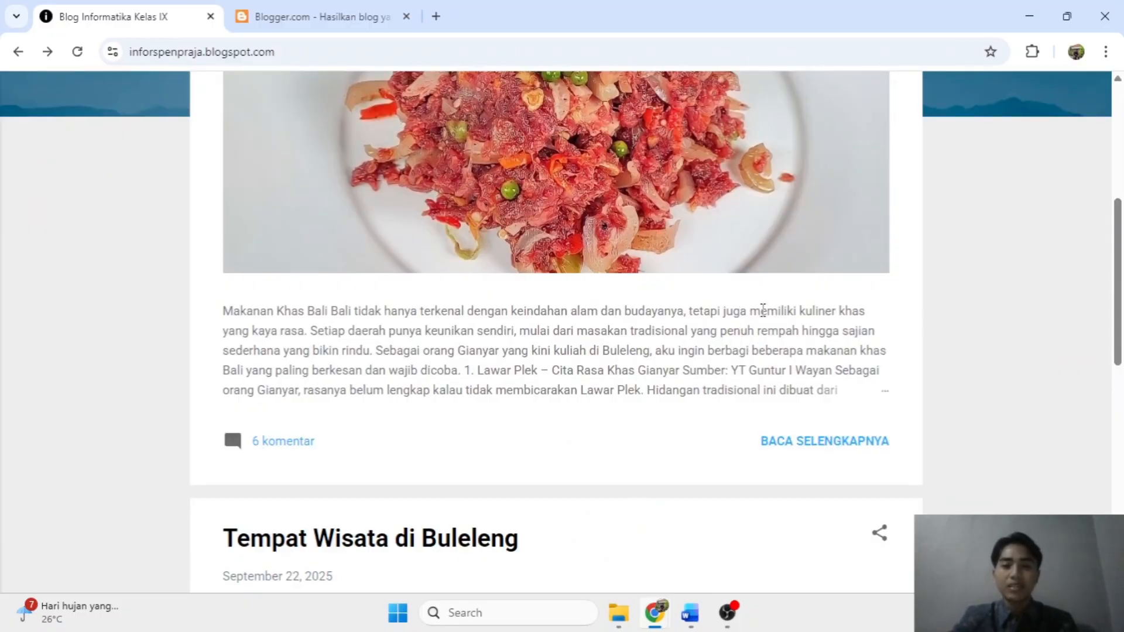
Minimize and restore Chrome, then return to the Blogger.com tab.
{"action": "left_click", "coordinate": [1029, 16]}
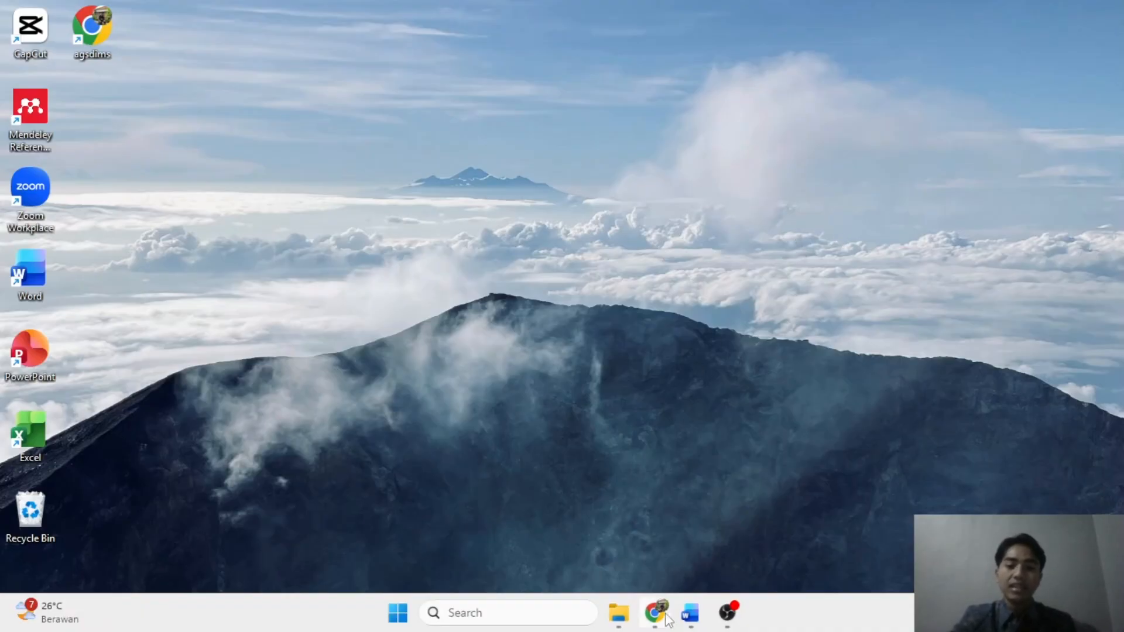
{"action": "mouse_move", "coordinate": [656, 611]}
{"action": "left_click", "coordinate": [735, 528]}
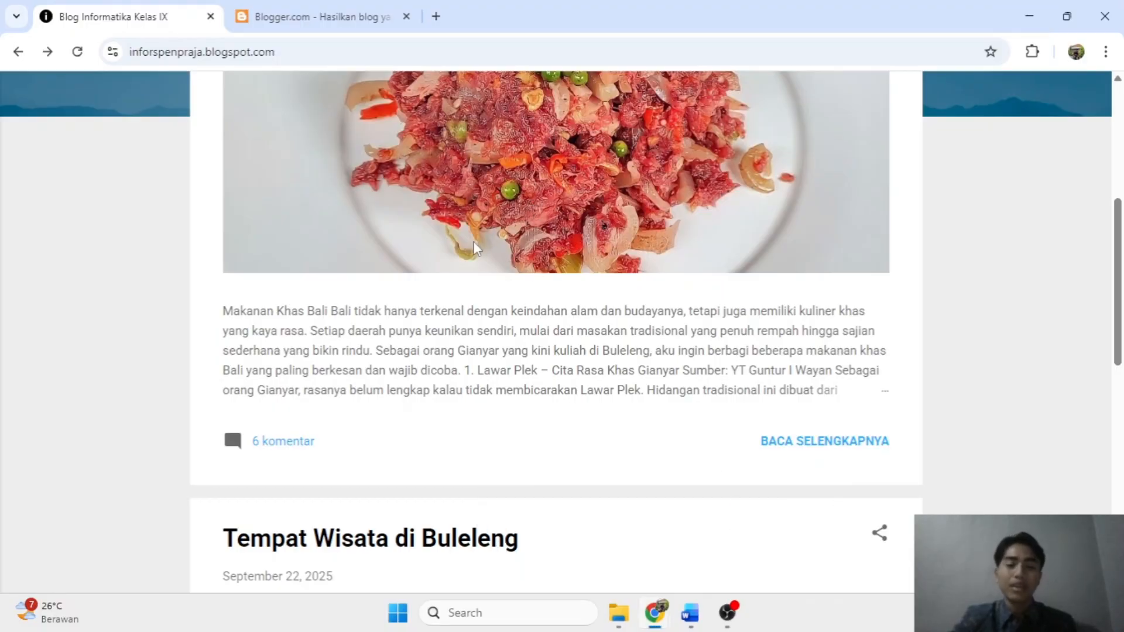
{"action": "left_click", "coordinate": [281, 5]}
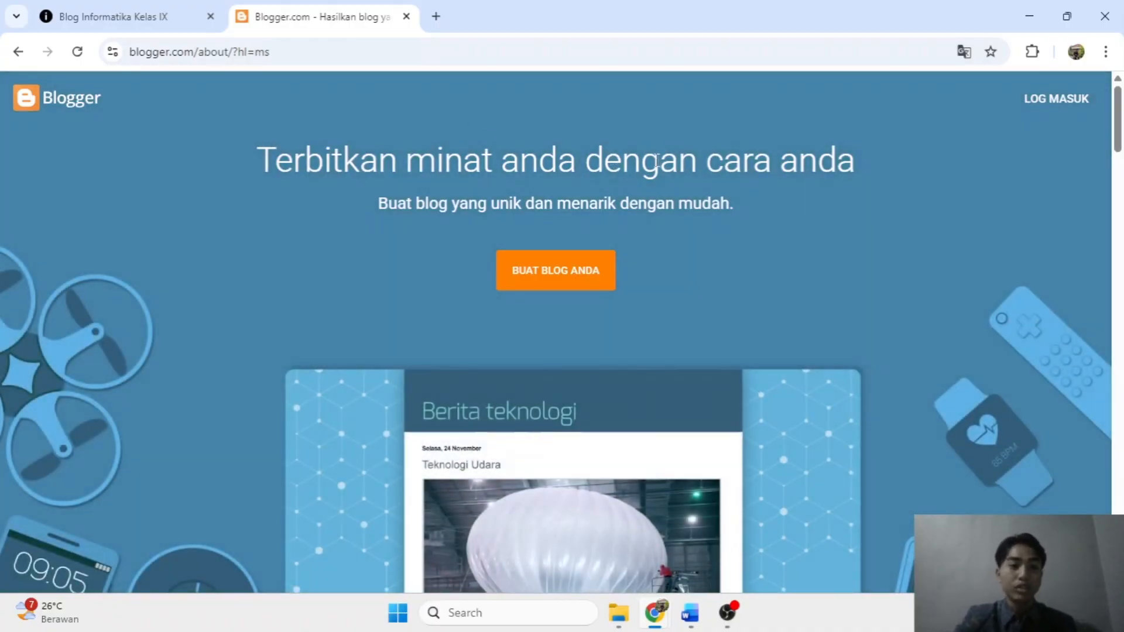
Sign in with the first listed Google account to reach the blog's post list.
{"action": "left_click", "coordinate": [307, 49]}
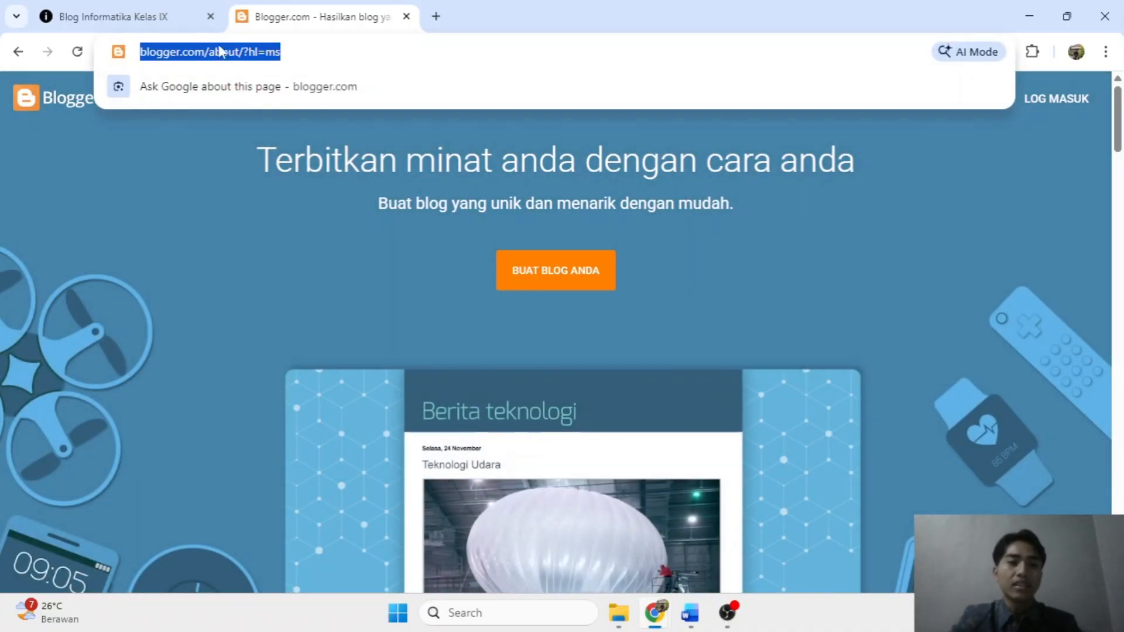
{"action": "left_click", "coordinate": [269, 53]}
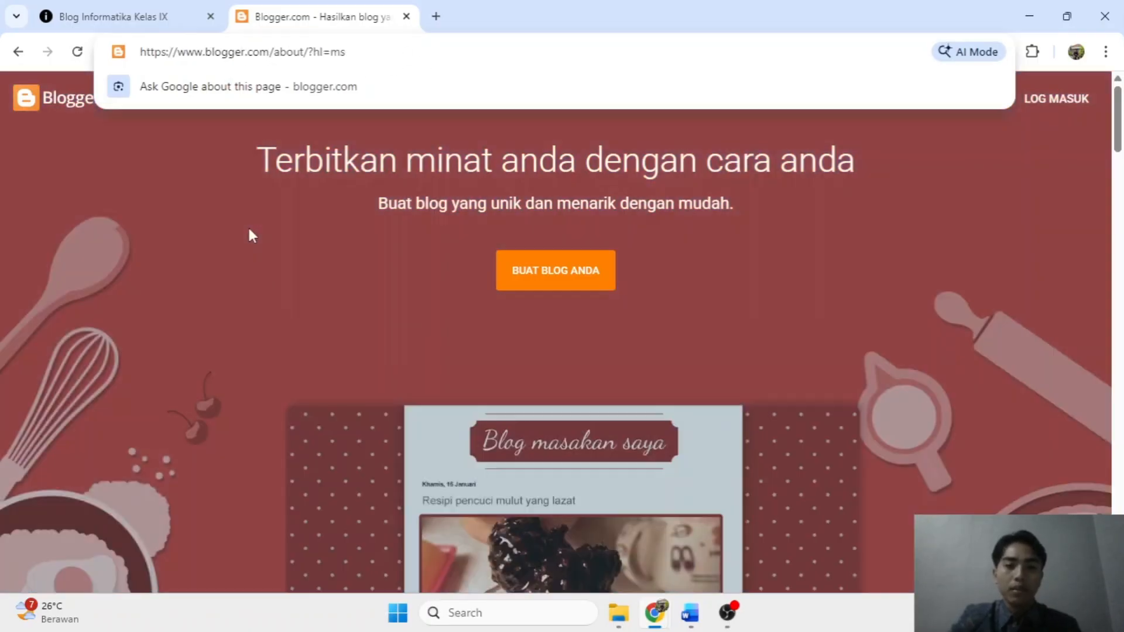
{"action": "left_click", "coordinate": [248, 229]}
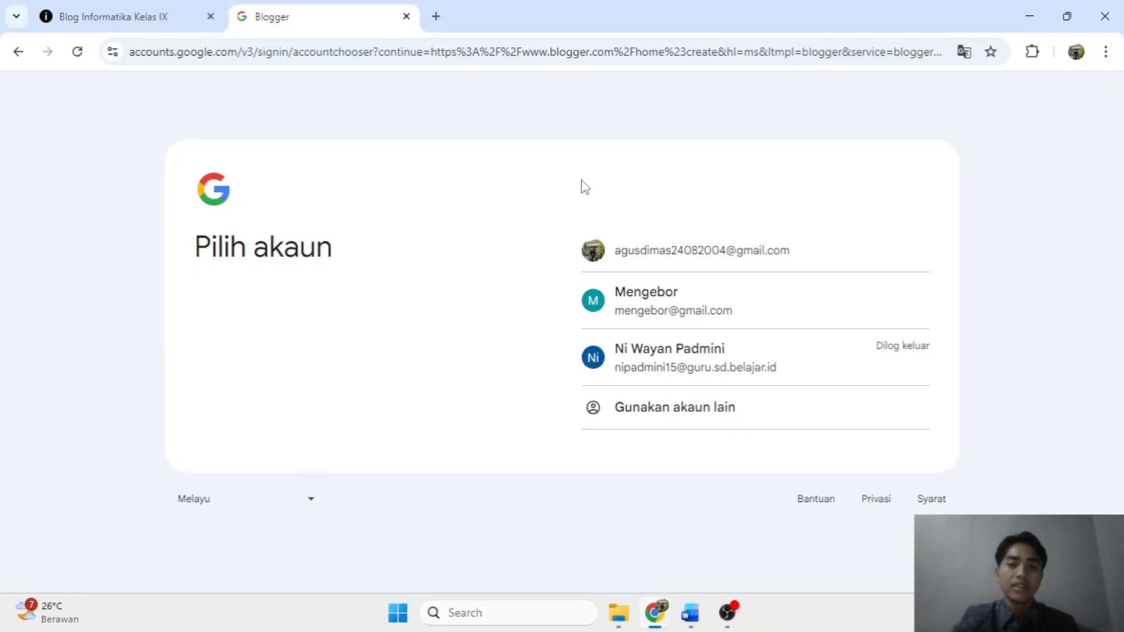
{"action": "left_click", "coordinate": [660, 250]}
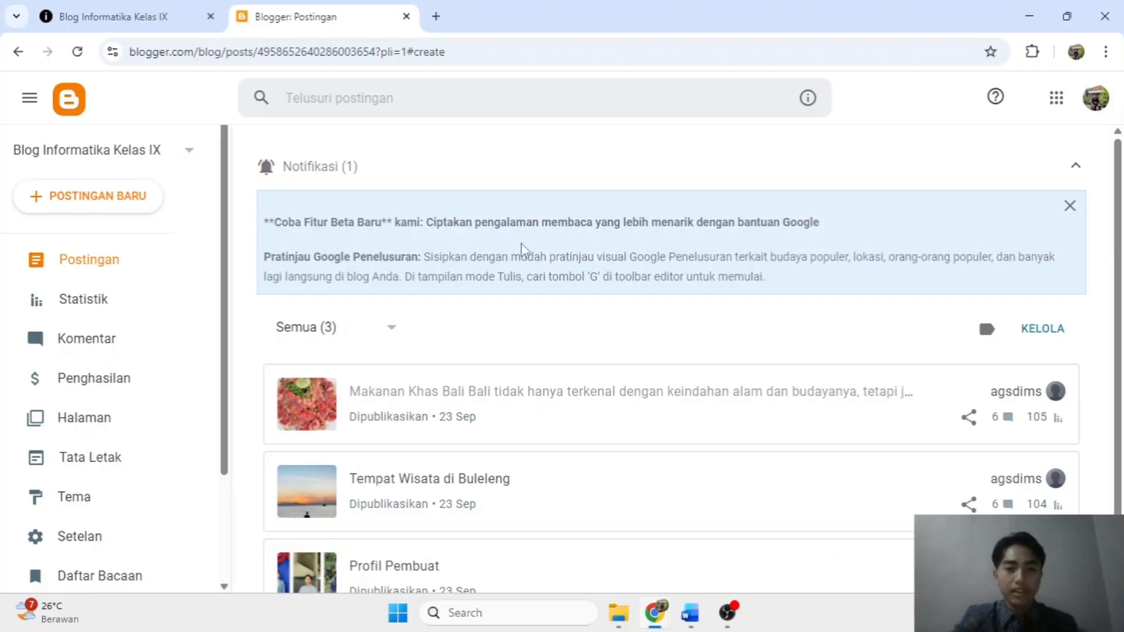
Start a new blog titled 'Blog Informatika Kelas IX Semester 1' and continue to the address step.
{"action": "left_click", "coordinate": [188, 150]}
{"action": "scroll", "coordinate": [100, 305], "scroll_direction": "down", "scroll_amount": 3}
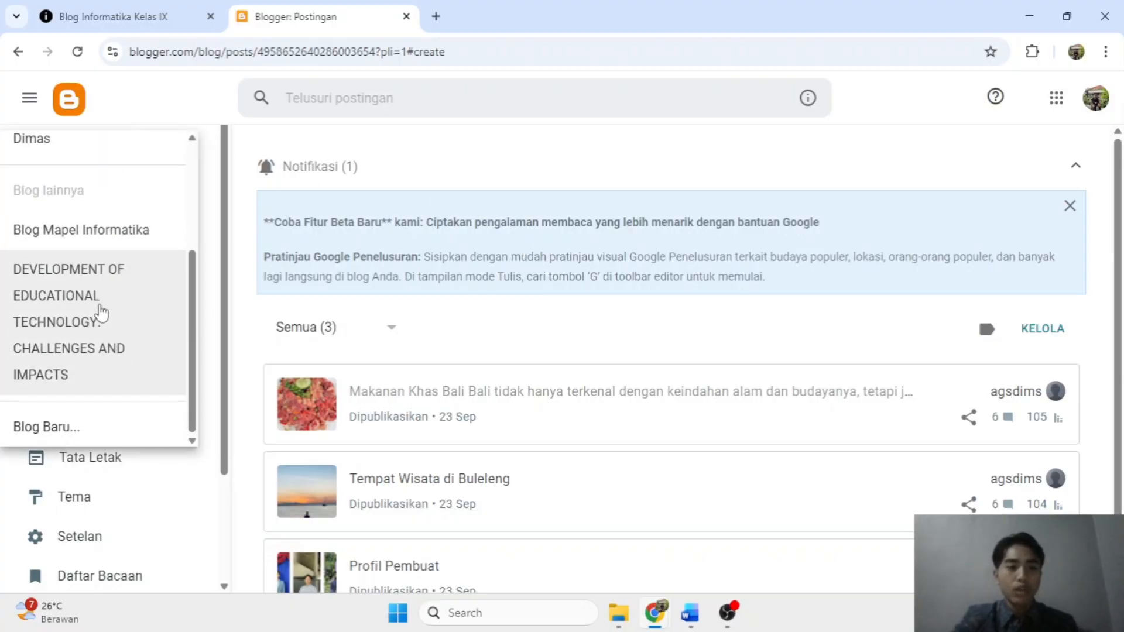
{"action": "left_click", "coordinate": [85, 427]}
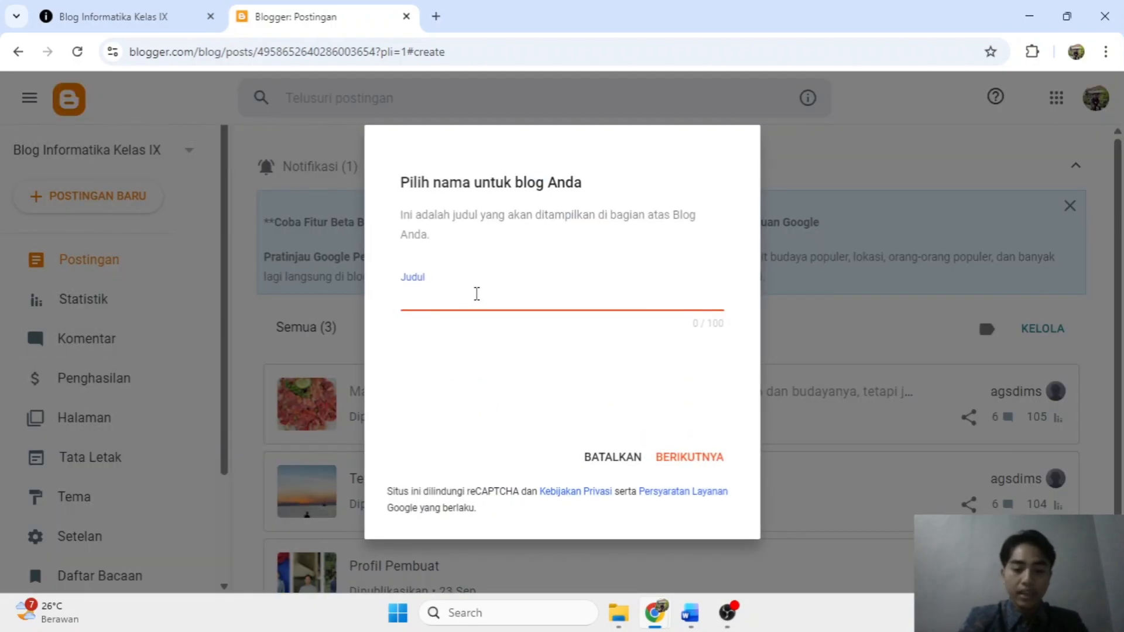
{"action": "type", "text": "B;p"}
{"action": "key", "text": "BackSpace"}
{"action": "key", "text": "BackSpace"}
{"action": "type", "text": "lo"}
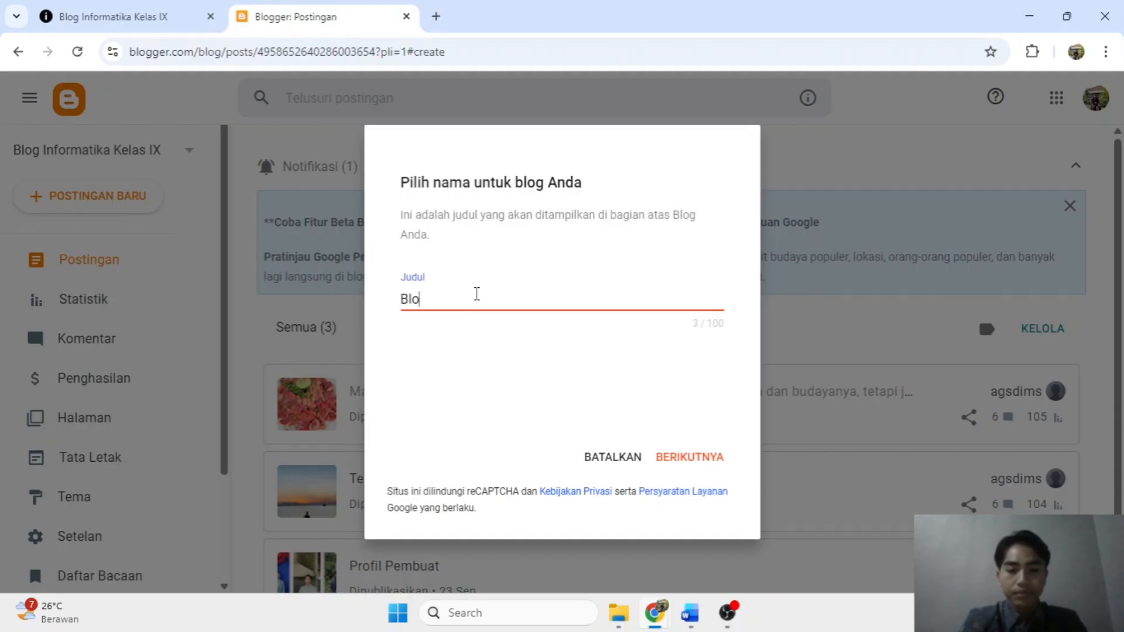
{"action": "type", "text": "g Informat"}
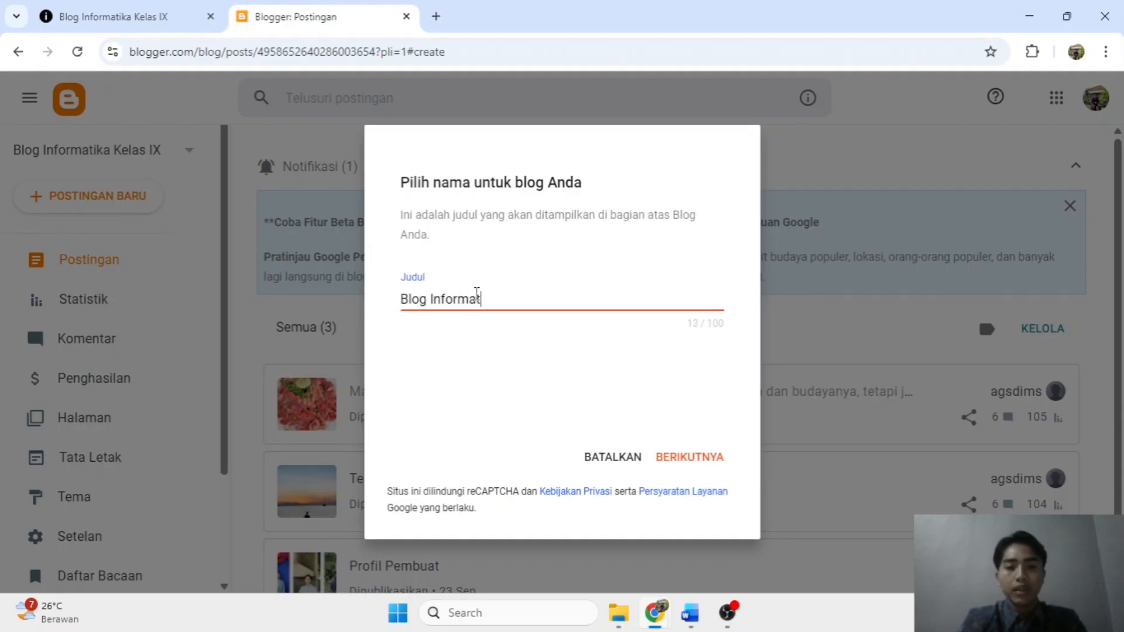
{"action": "type", "text": "ika Kelas I"}
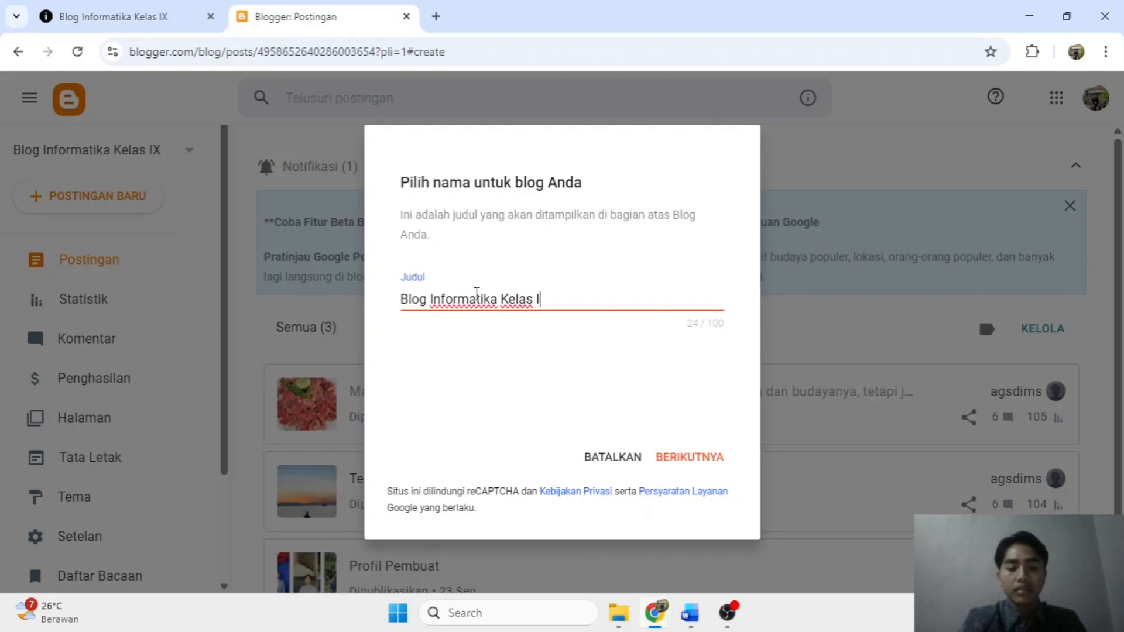
{"action": "type", "text": "X Semester 1"}
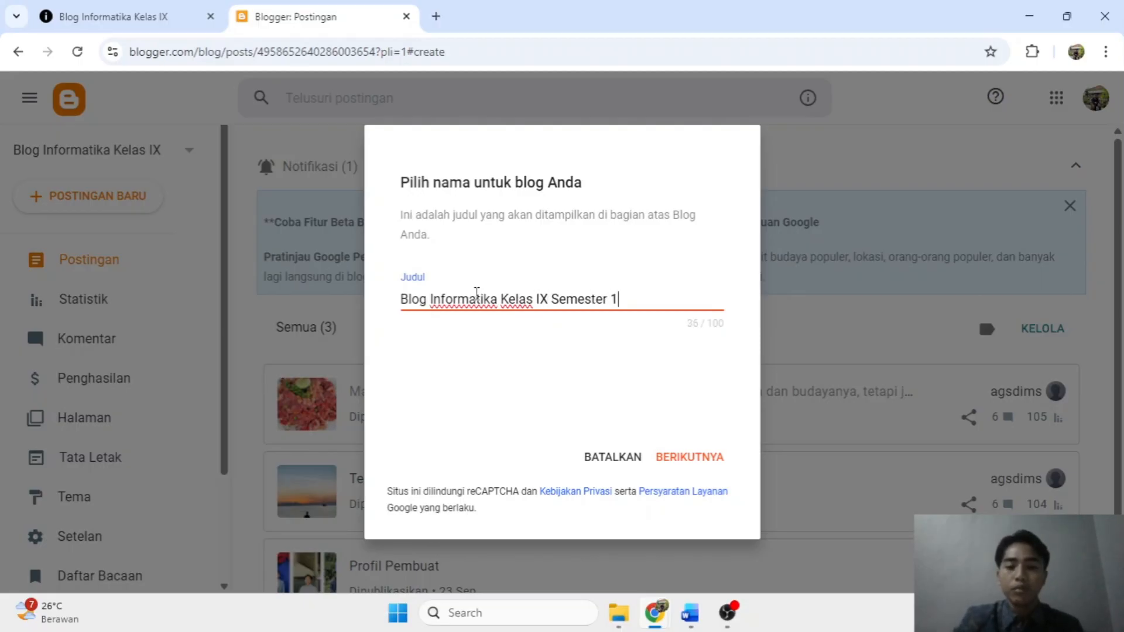
{"action": "left_click", "coordinate": [685, 456]}
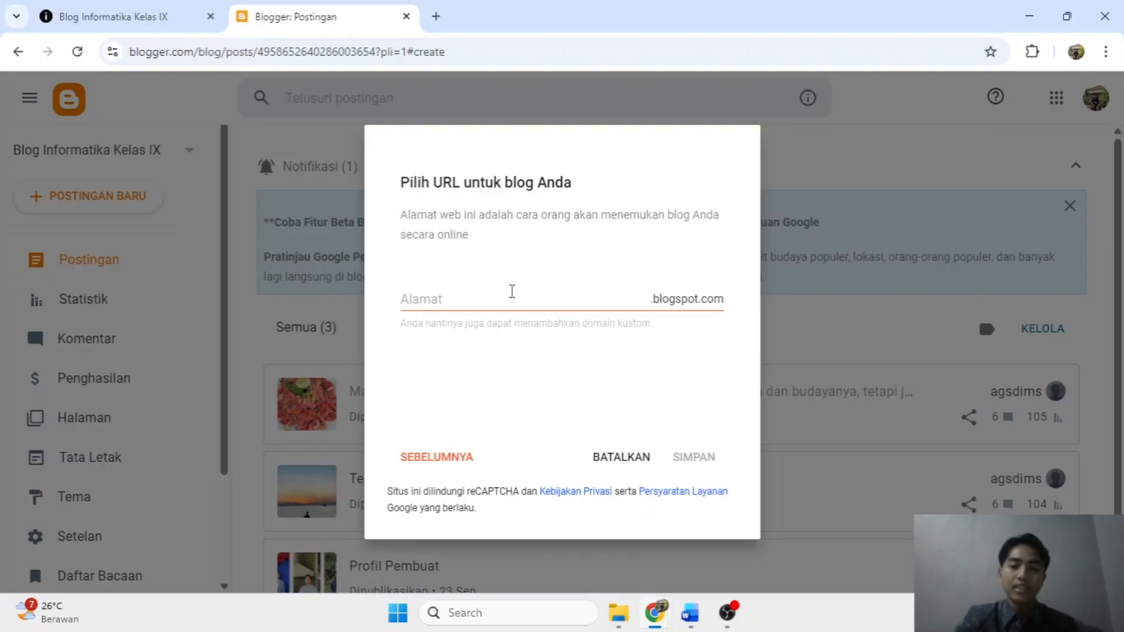
Give the new blog the address kelompok1melati.blogspot.com and save it.
{"action": "left_click", "coordinate": [512, 291]}
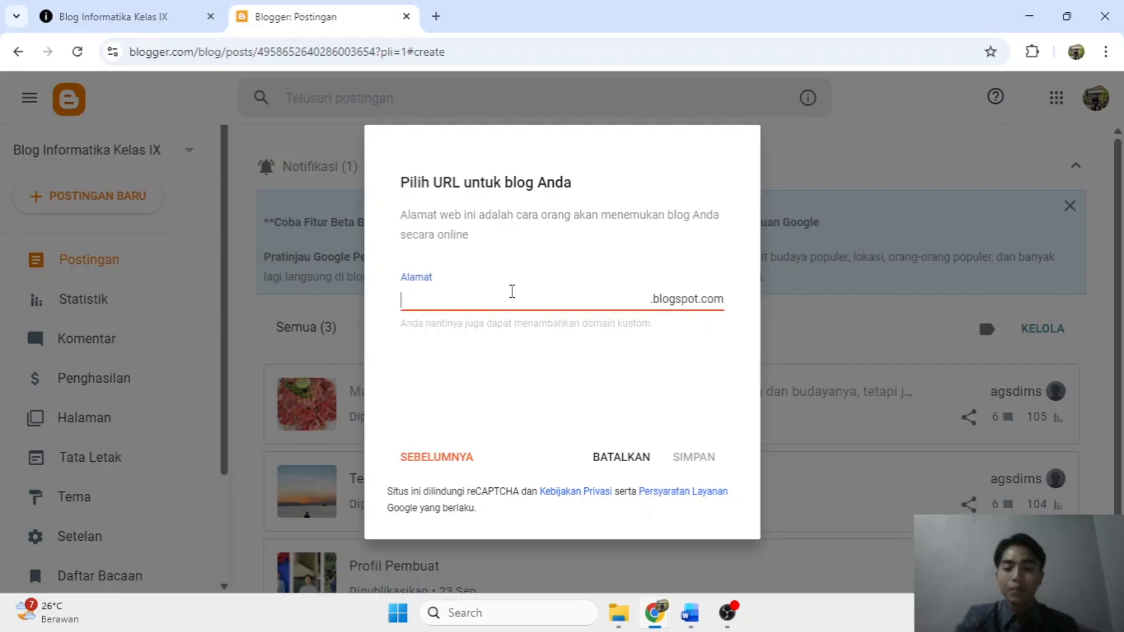
{"action": "type", "text": "kelompk"}
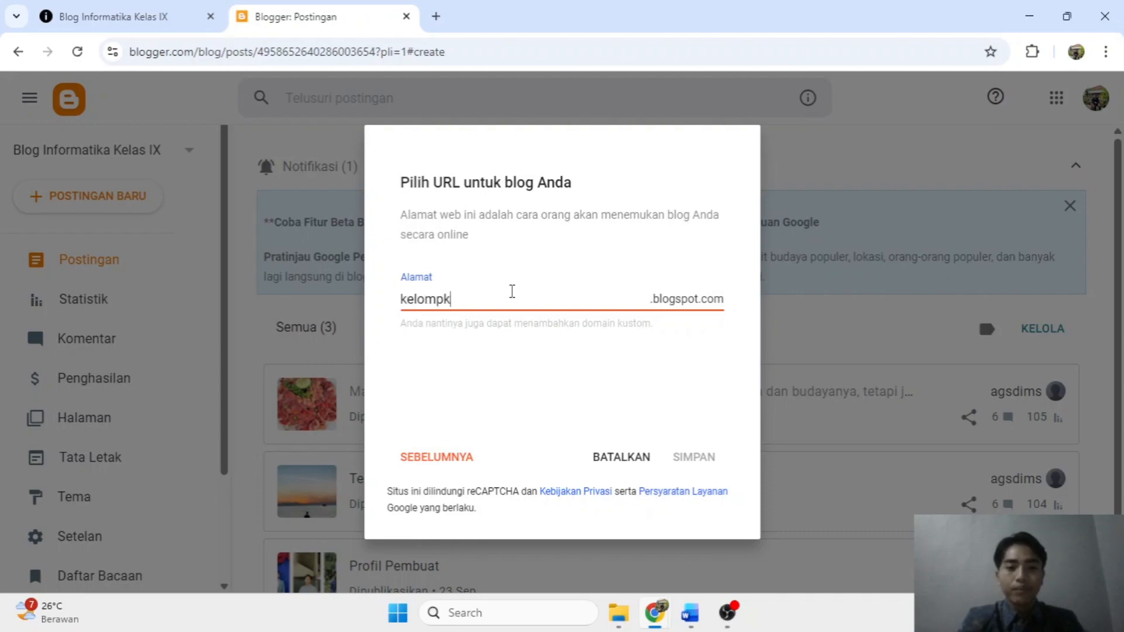
{"action": "key", "text": "BackSpace"}
{"action": "type", "text": "ok1"}
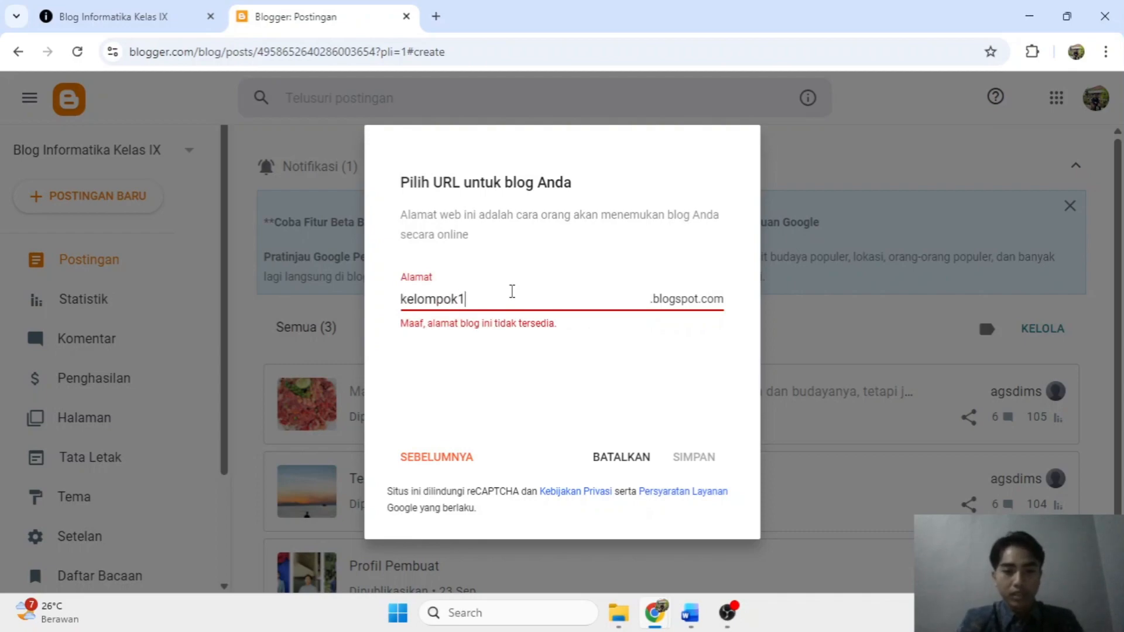
{"action": "type", "text": "m"}
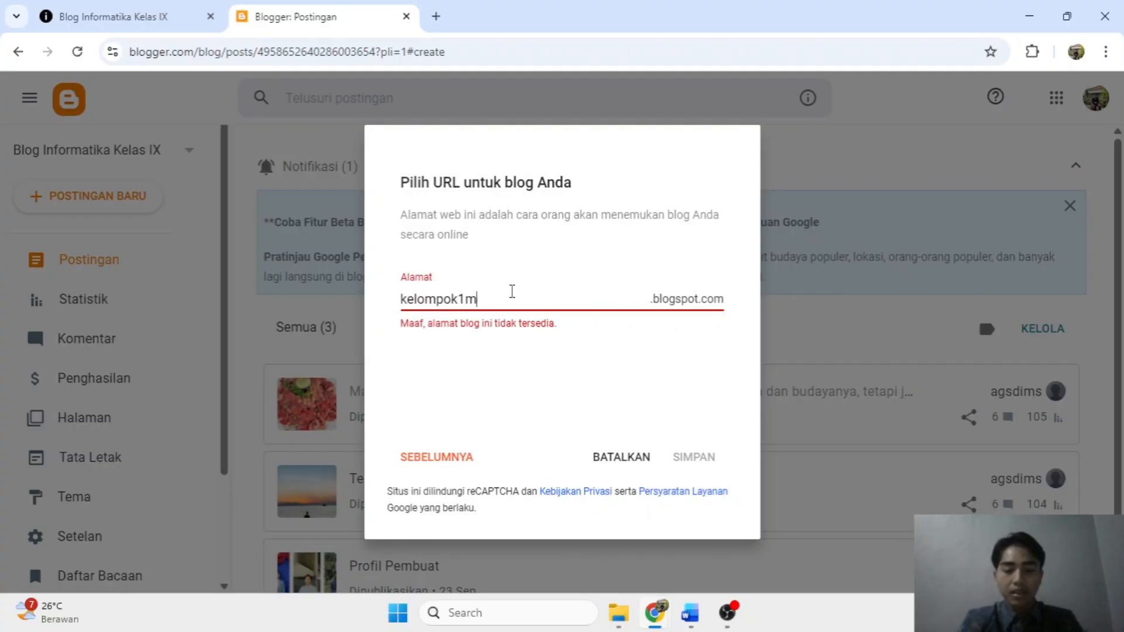
{"action": "type", "text": "elati"}
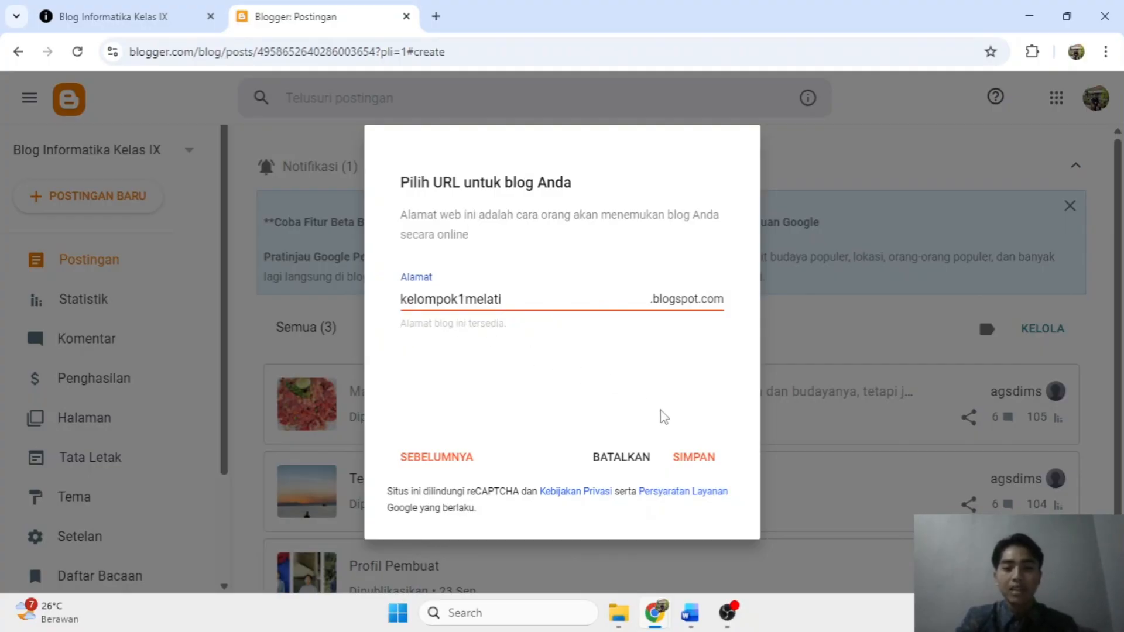
{"action": "left_click", "coordinate": [694, 461]}
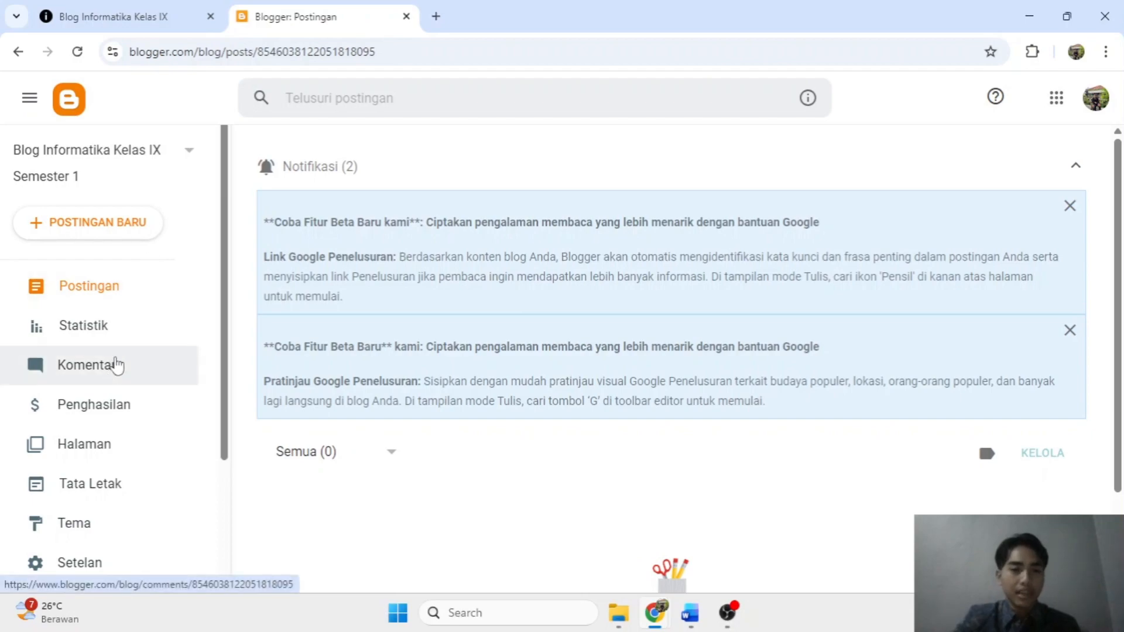
Look over the empty posts dashboard, then open Setelan for the new blog.
{"action": "scroll", "coordinate": [135, 339], "scroll_direction": "down", "scroll_amount": 3}
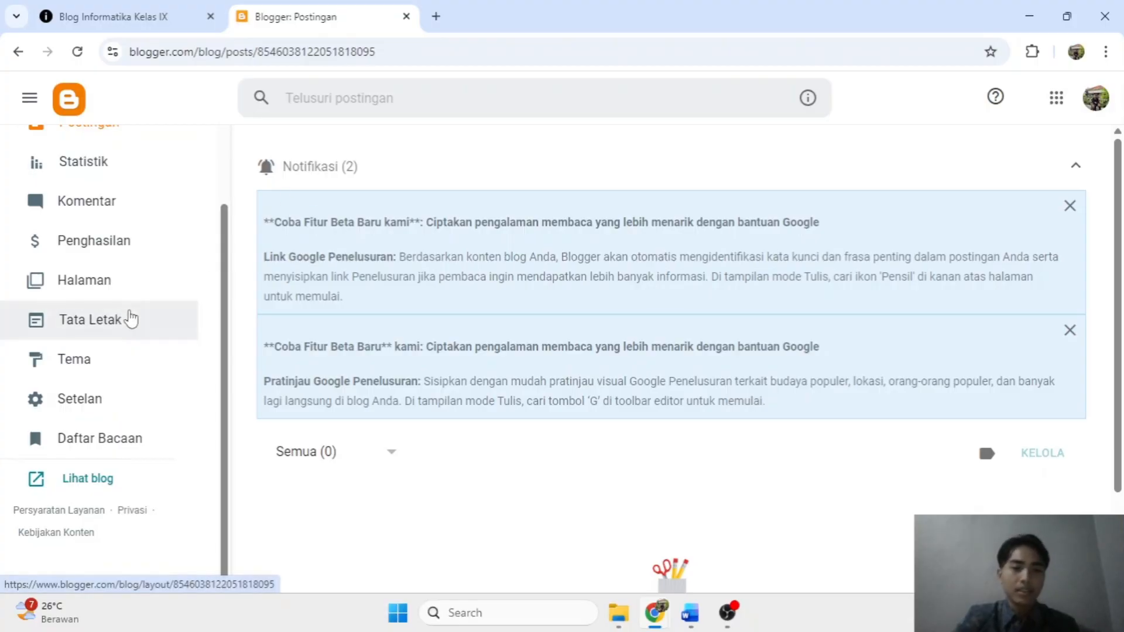
{"action": "scroll", "coordinate": [131, 319], "scroll_direction": "up", "scroll_amount": 3}
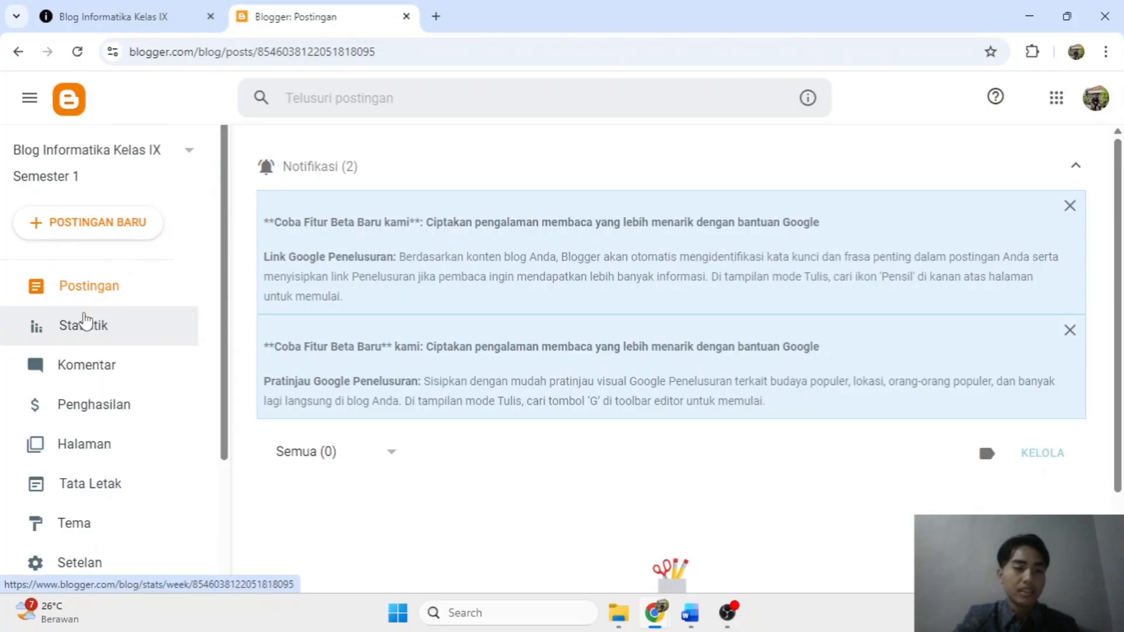
{"action": "scroll", "coordinate": [85, 322], "scroll_direction": "down", "scroll_amount": 3}
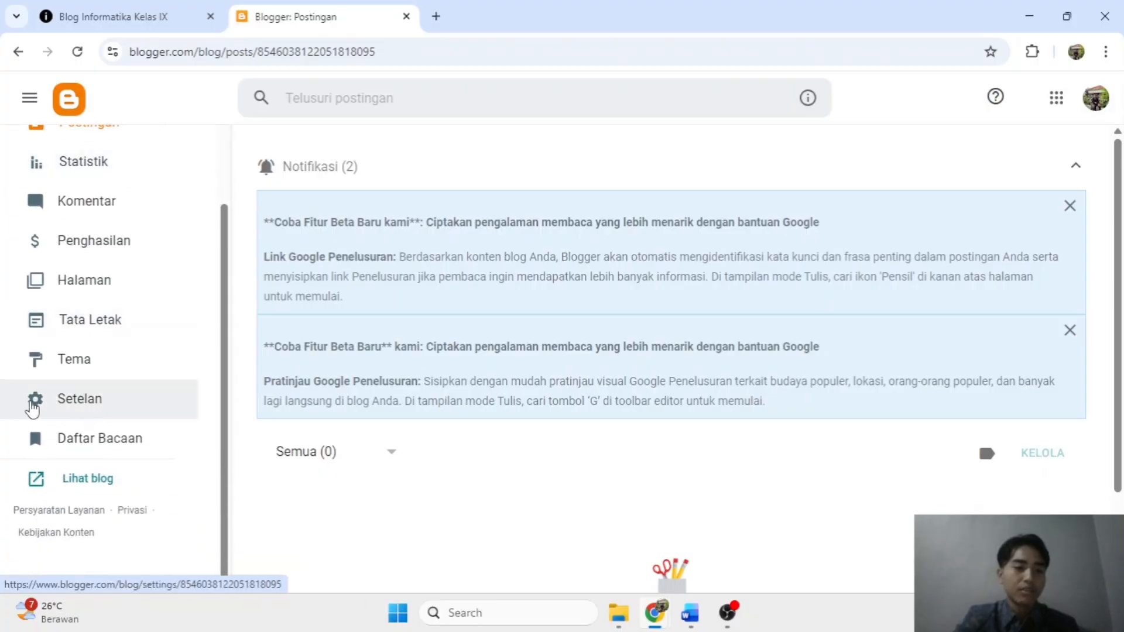
{"action": "left_click", "coordinate": [62, 404]}
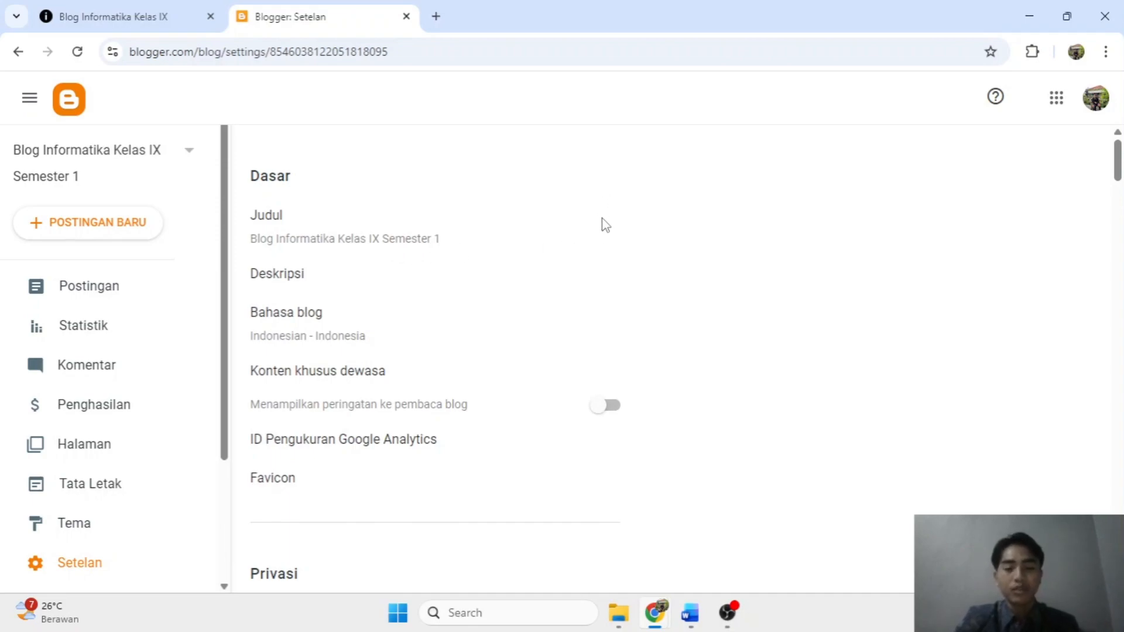
{"action": "left_click", "coordinate": [339, 248]}
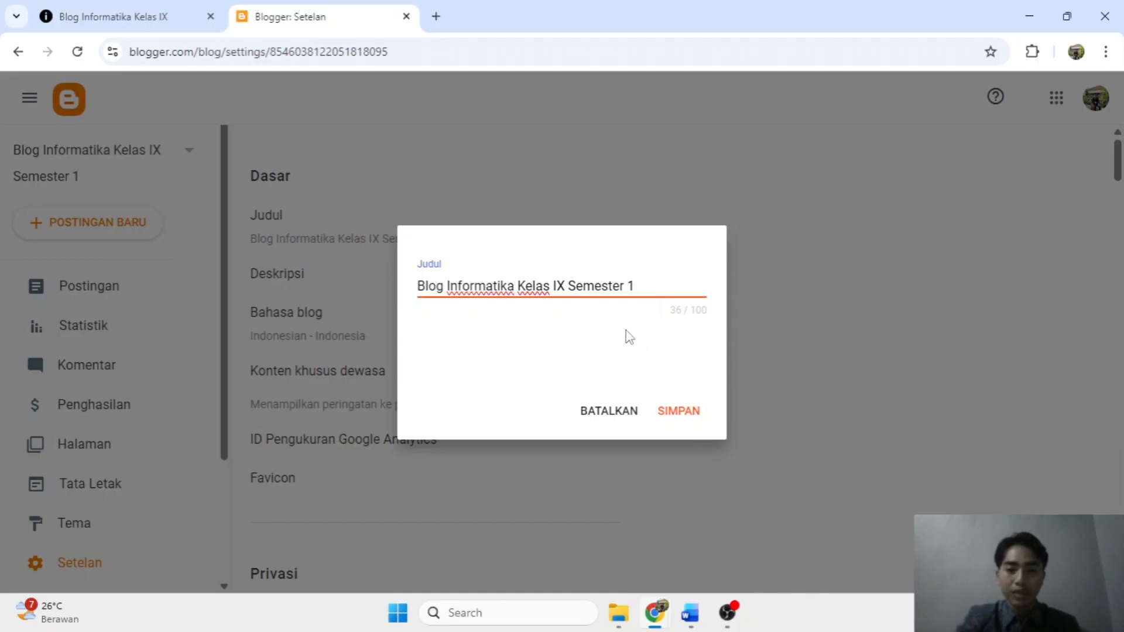
{"action": "left_click", "coordinate": [597, 423]}
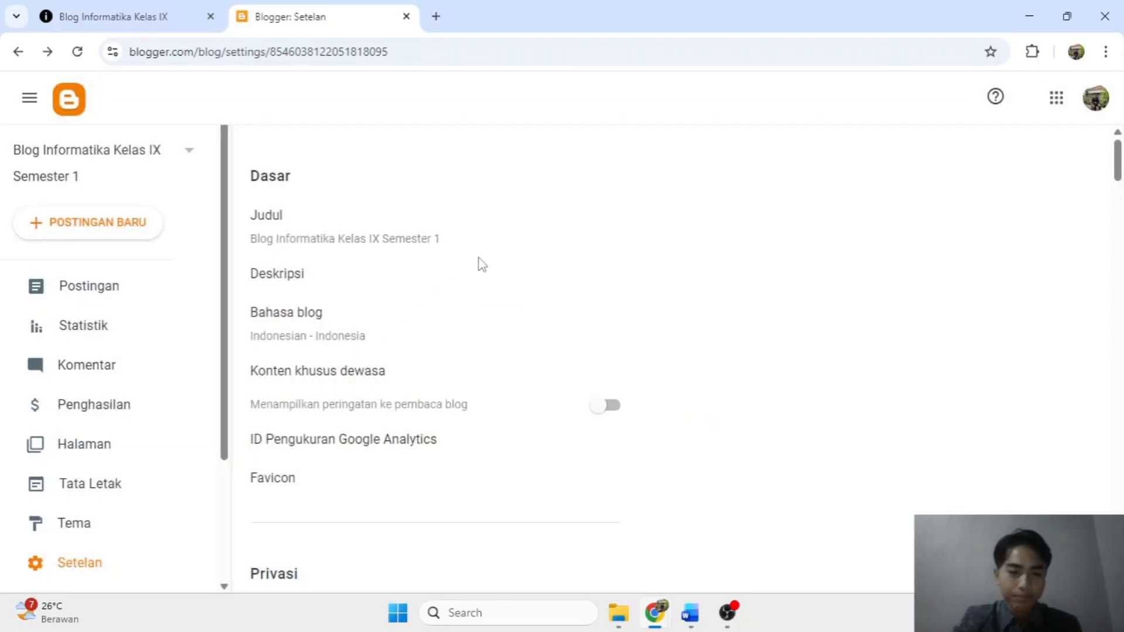
{"action": "scroll", "coordinate": [512, 286], "scroll_direction": "down", "scroll_amount": 4}
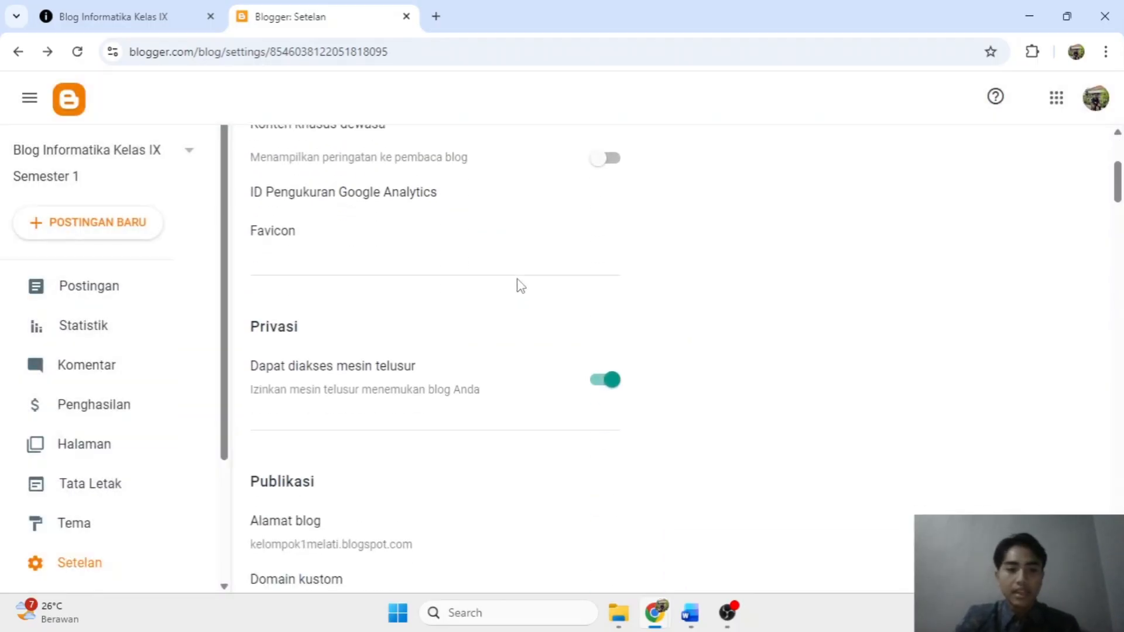
{"action": "scroll", "coordinate": [517, 285], "scroll_direction": "down", "scroll_amount": 1}
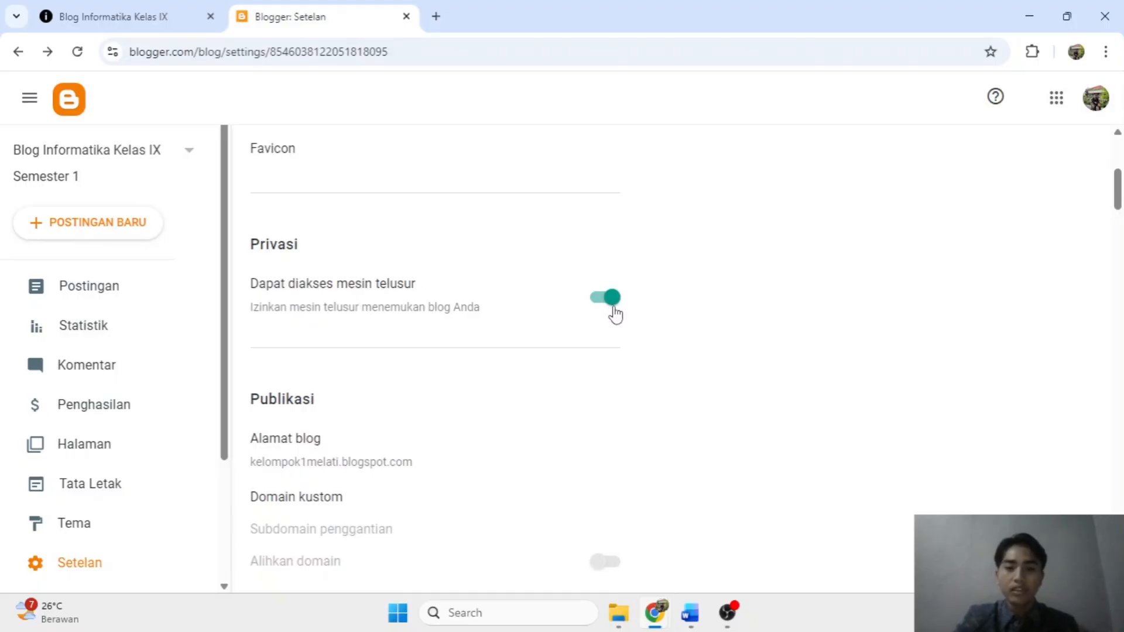
{"action": "scroll", "coordinate": [614, 315], "scroll_direction": "down", "scroll_amount": 3}
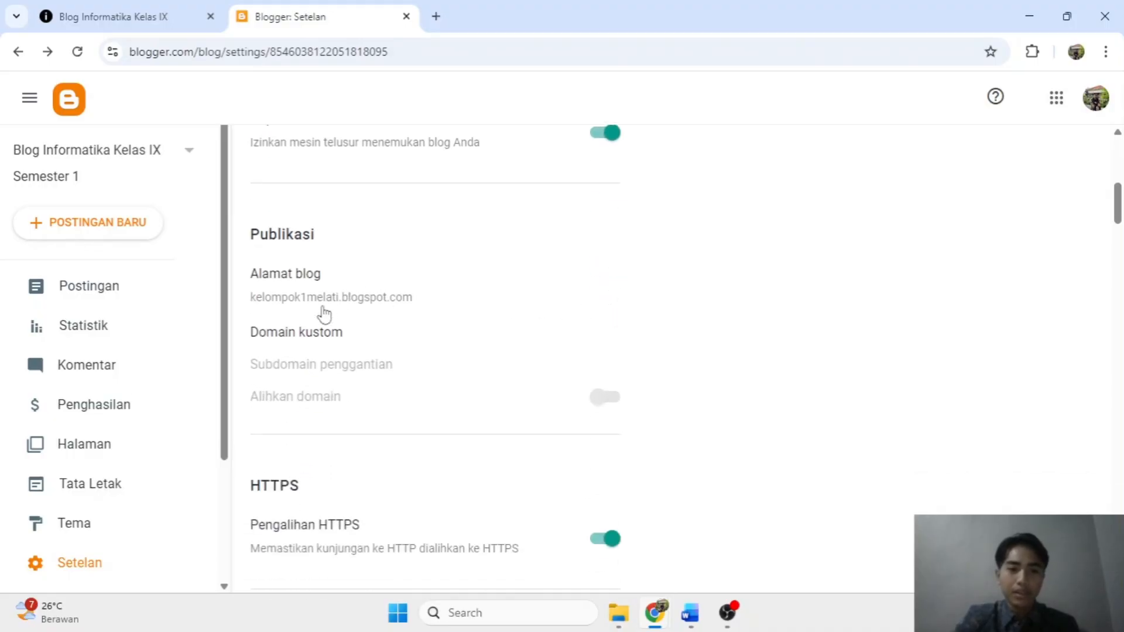
{"action": "scroll", "coordinate": [523, 335], "scroll_direction": "down", "scroll_amount": 4}
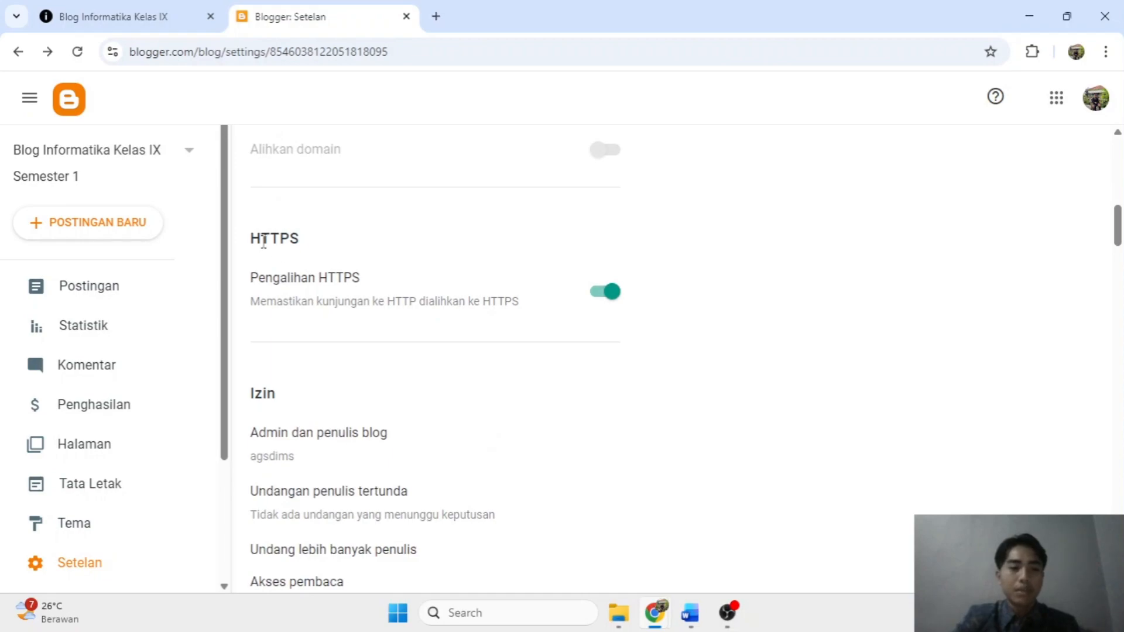
{"action": "left_click_drag", "start_coordinate": [253, 240], "coordinate": [272, 243]}
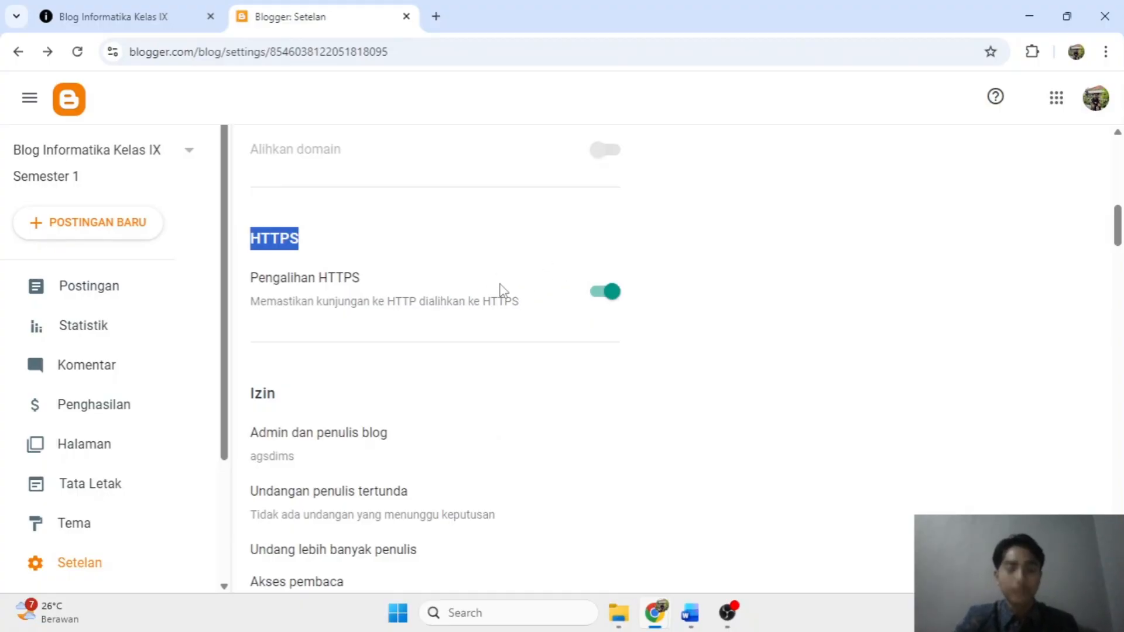
{"action": "scroll", "coordinate": [503, 292], "scroll_direction": "down", "scroll_amount": 8}
{"action": "scroll", "coordinate": [587, 291], "scroll_direction": "down", "scroll_amount": 12}
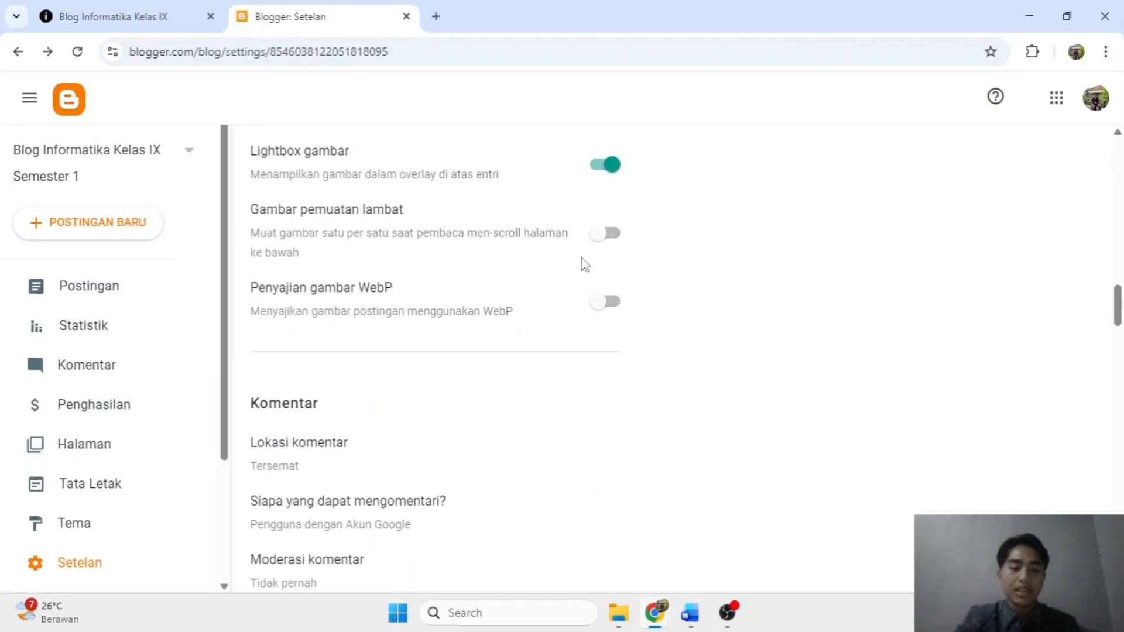
{"action": "scroll", "coordinate": [585, 262], "scroll_direction": "down", "scroll_amount": 14}
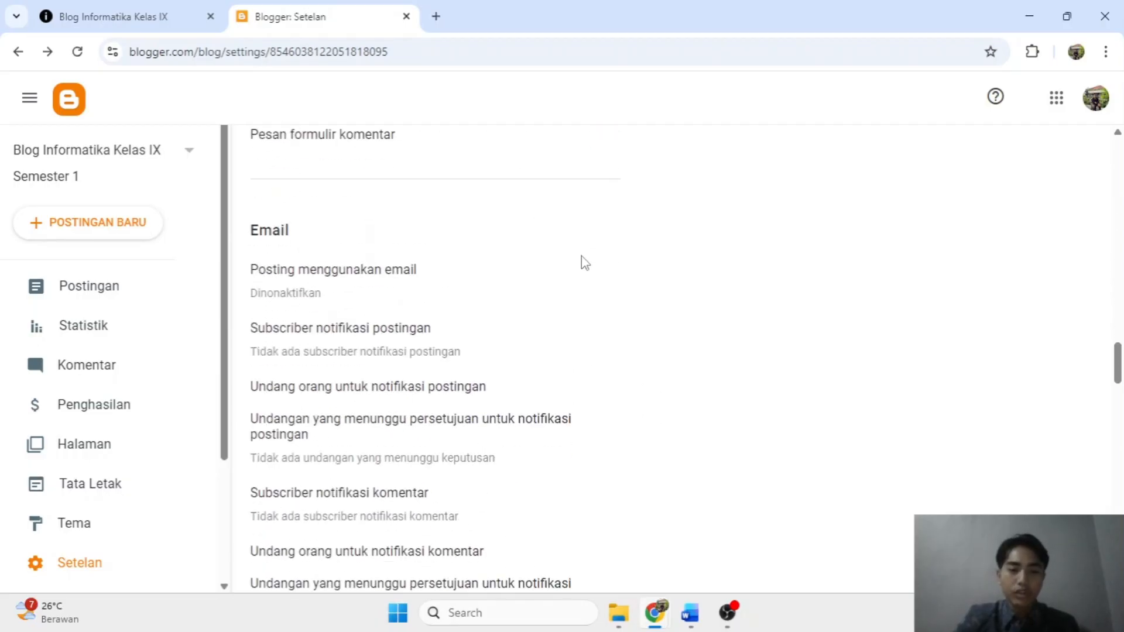
{"action": "scroll", "coordinate": [584, 262], "scroll_direction": "down", "scroll_amount": 15}
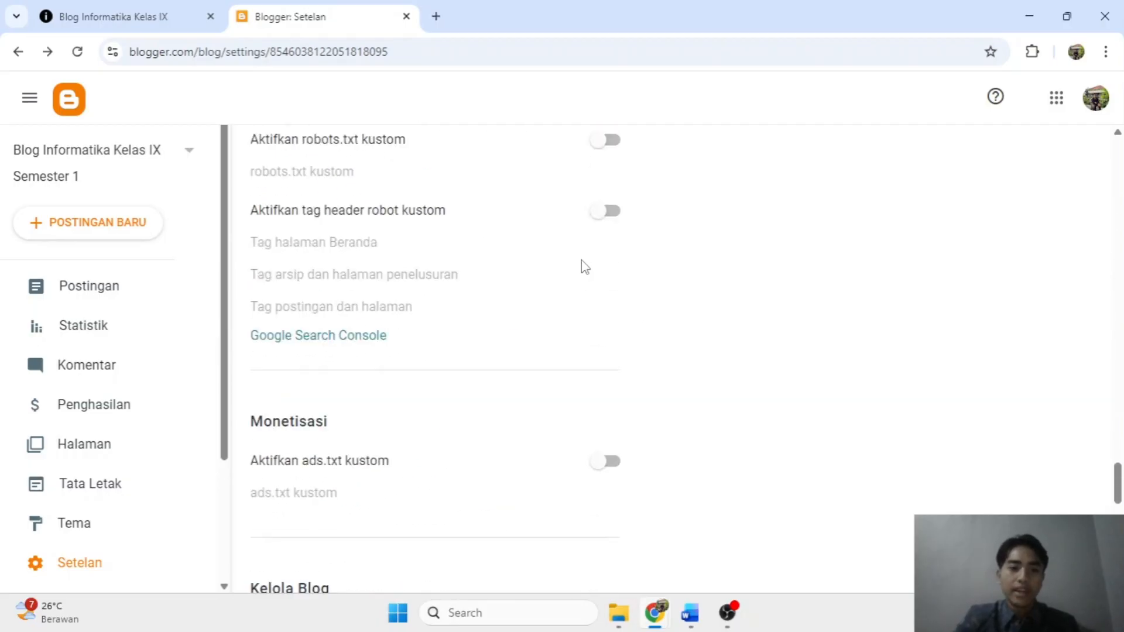
{"action": "scroll", "coordinate": [615, 296], "scroll_direction": "down", "scroll_amount": 3}
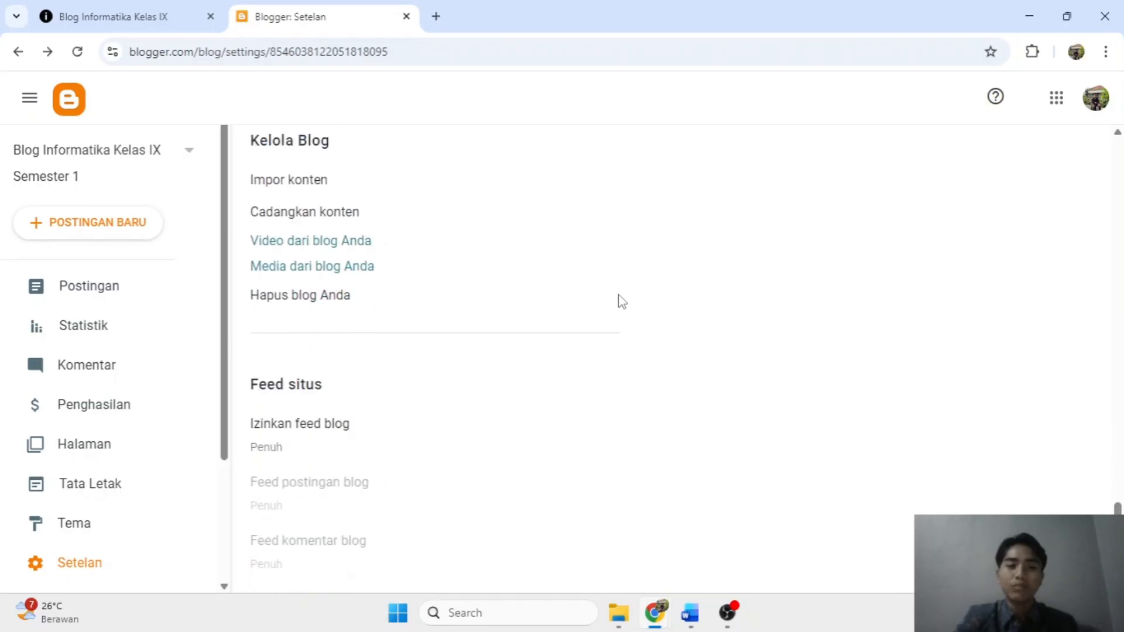
{"action": "scroll", "coordinate": [625, 318], "scroll_direction": "down", "scroll_amount": 2}
{"action": "scroll", "coordinate": [626, 318], "scroll_direction": "down", "scroll_amount": 5}
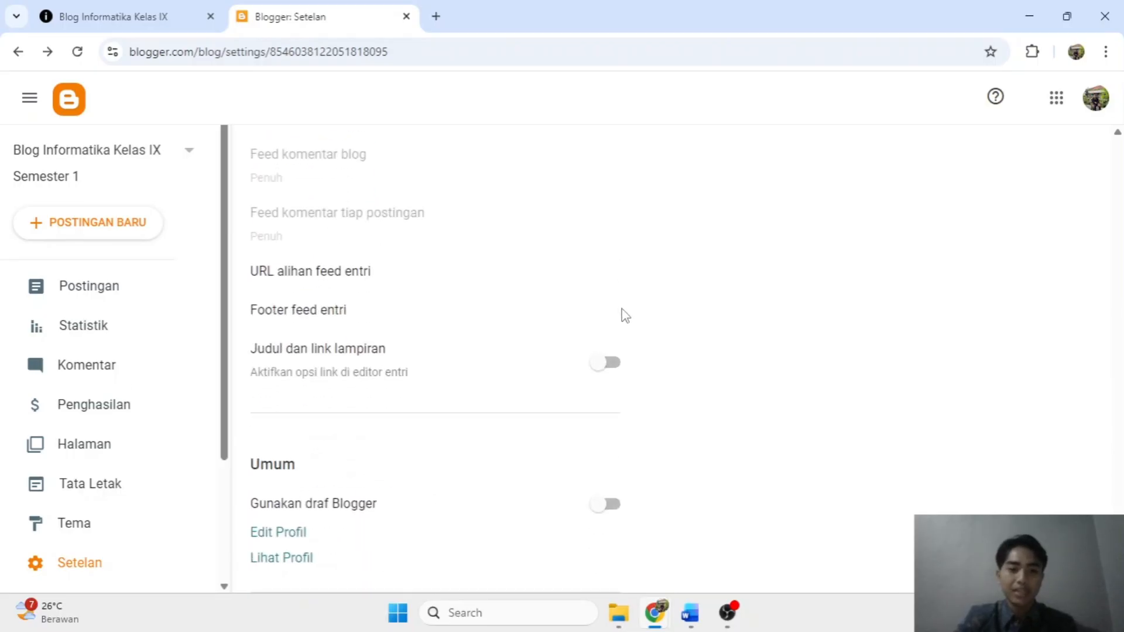
{"action": "left_click", "coordinate": [117, 18]}
{"action": "scroll", "coordinate": [451, 342], "scroll_direction": "up", "scroll_amount": 10}
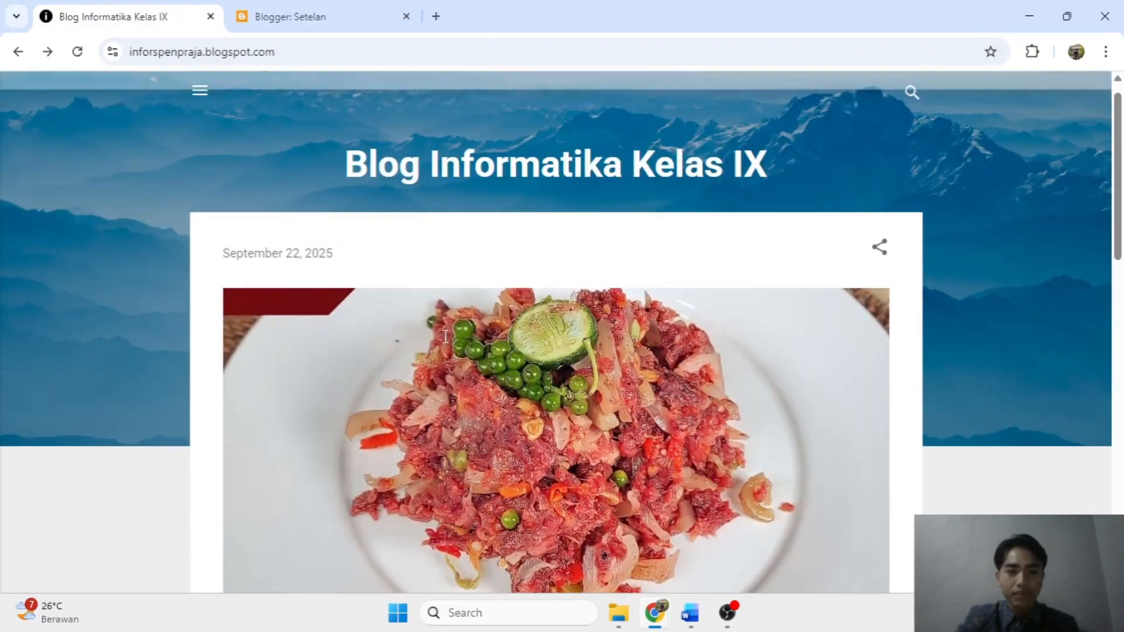
{"action": "scroll", "coordinate": [445, 337], "scroll_direction": "down", "scroll_amount": 5}
{"action": "left_click", "coordinate": [287, 17]}
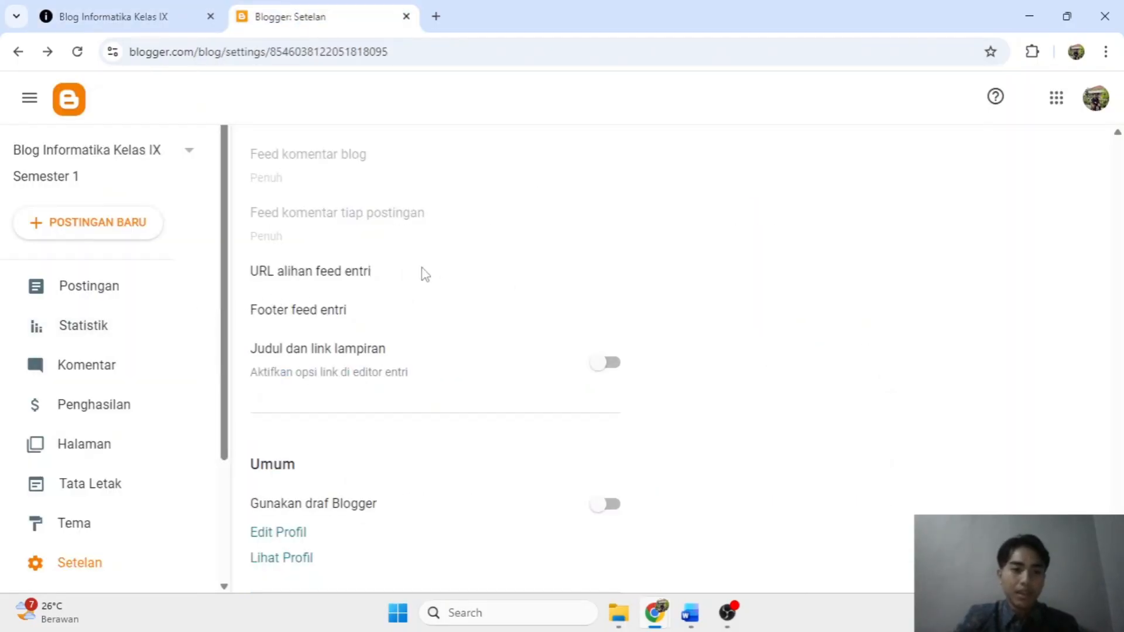
{"action": "scroll", "coordinate": [425, 275], "scroll_direction": "down", "scroll_amount": 10}
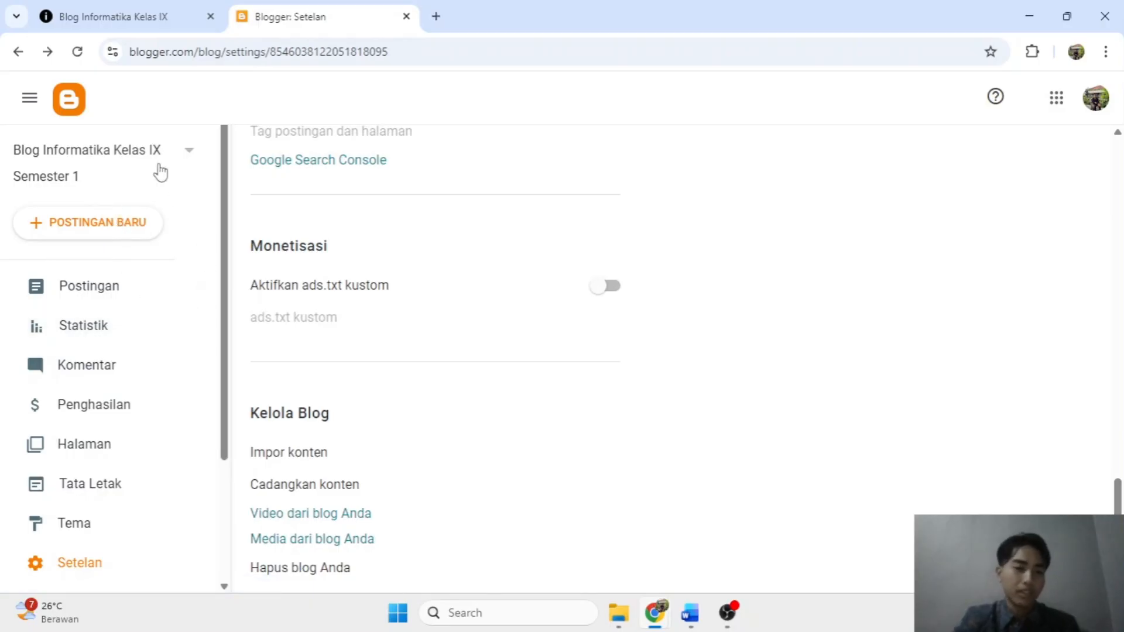
{"action": "left_click", "coordinate": [81, 229]}
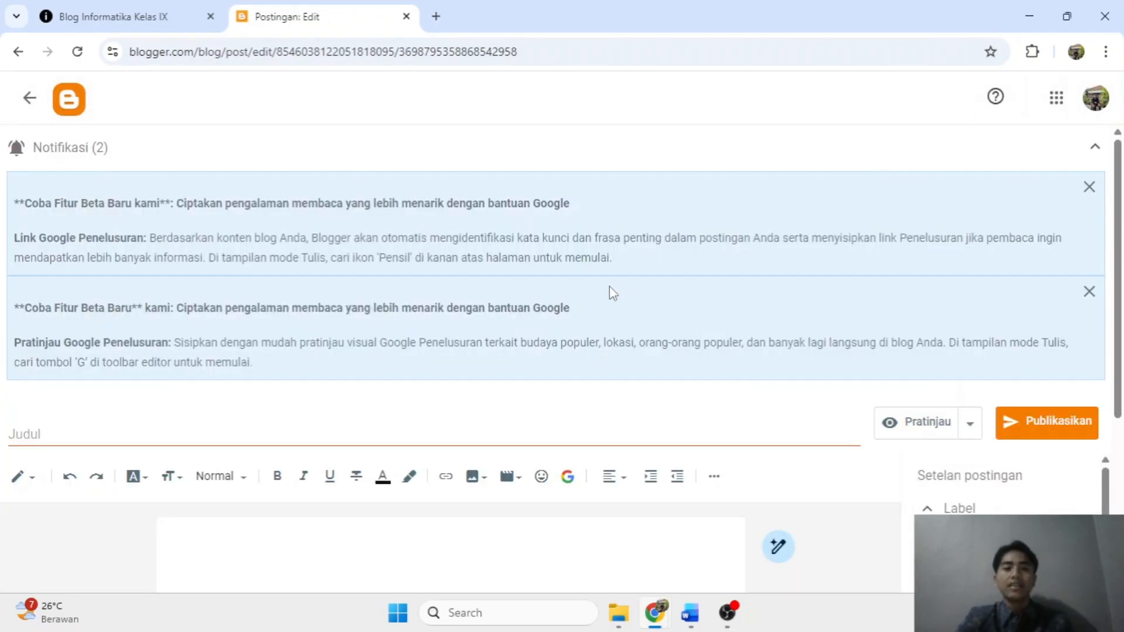
Close both notification banners above the blank new post.
{"action": "scroll", "coordinate": [359, 322], "scroll_direction": "down", "scroll_amount": 5}
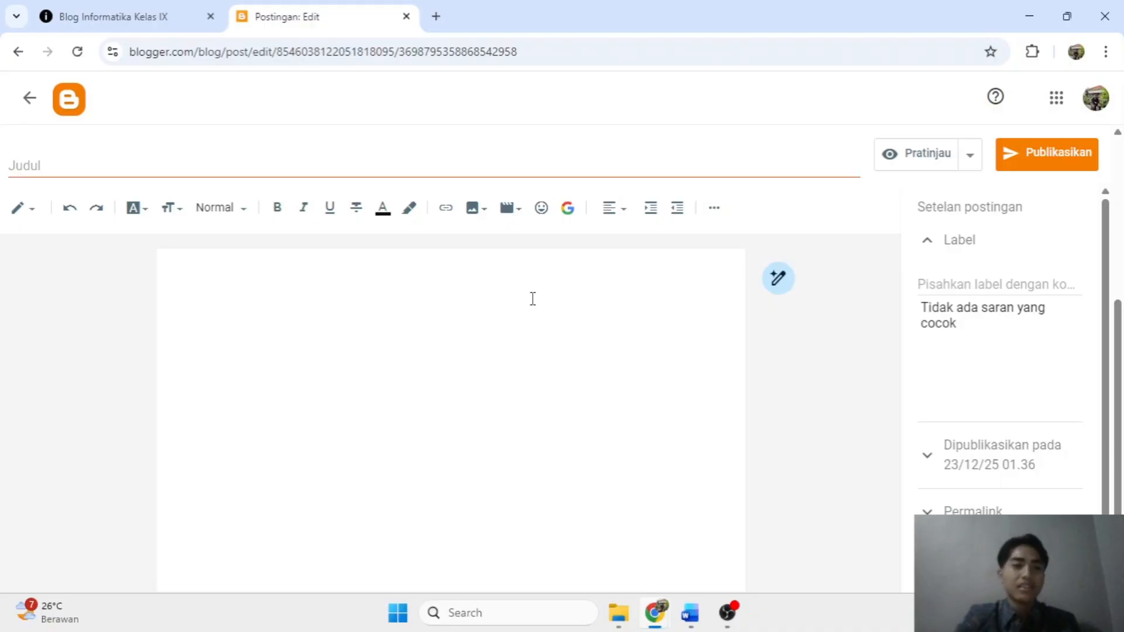
{"action": "scroll", "coordinate": [542, 319], "scroll_direction": "up", "scroll_amount": 4}
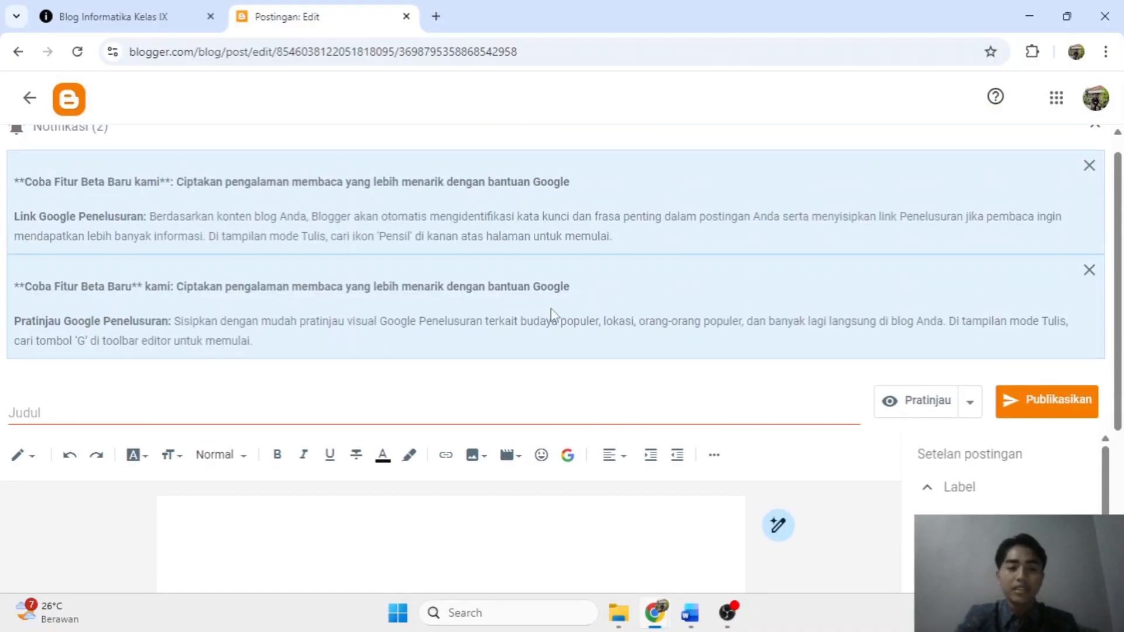
{"action": "left_click", "coordinate": [1090, 167]}
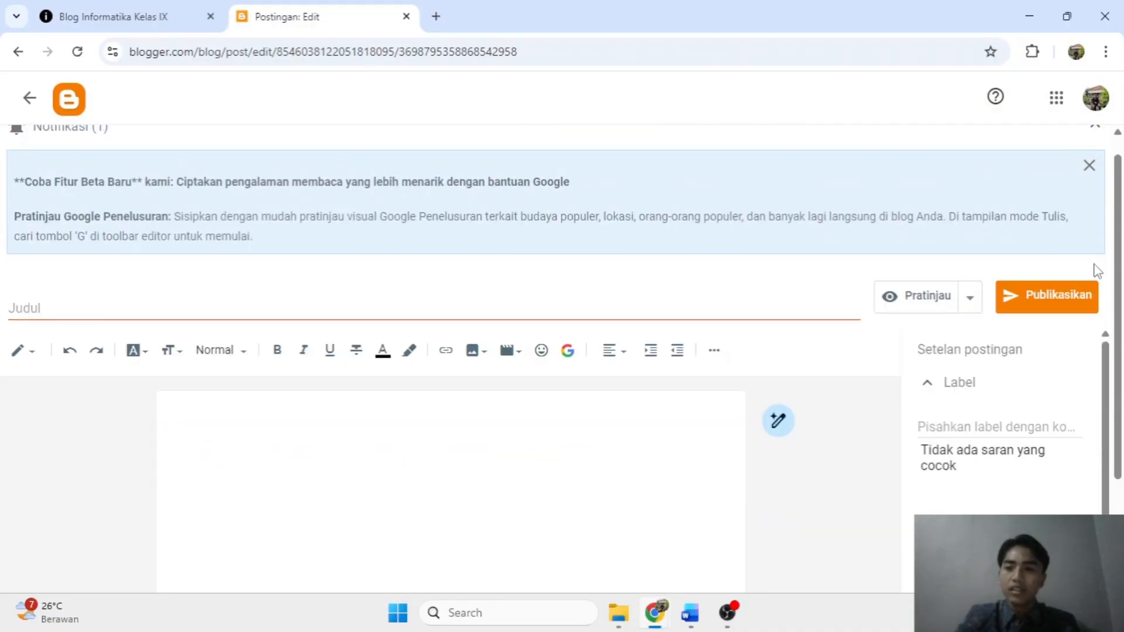
{"action": "left_click", "coordinate": [1090, 166]}
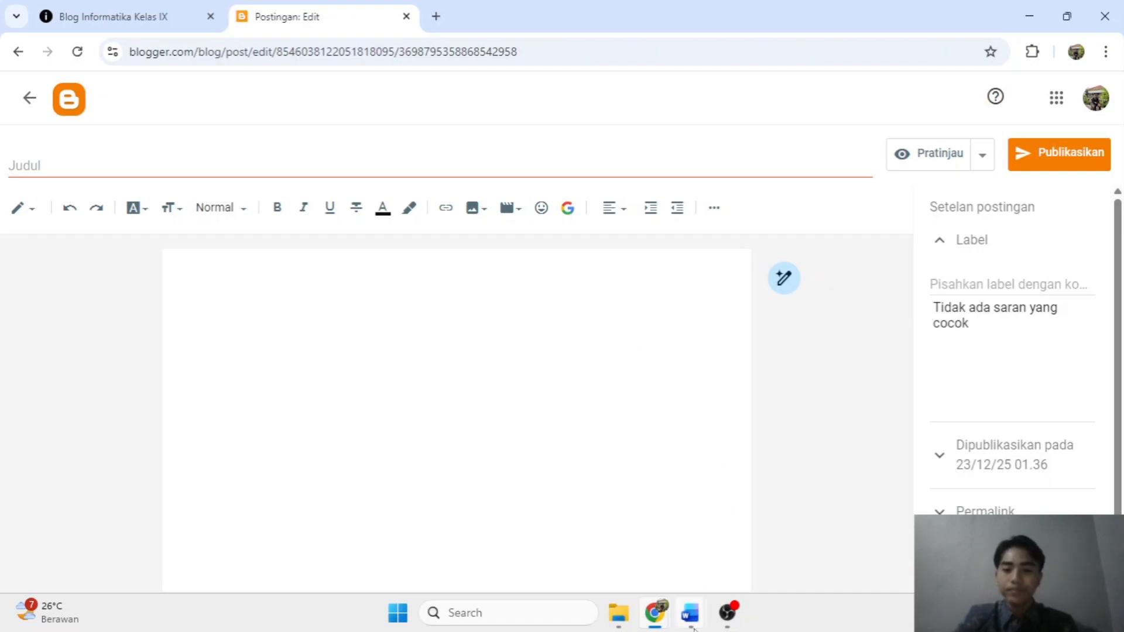
{"action": "mouse_move", "coordinate": [695, 629]}
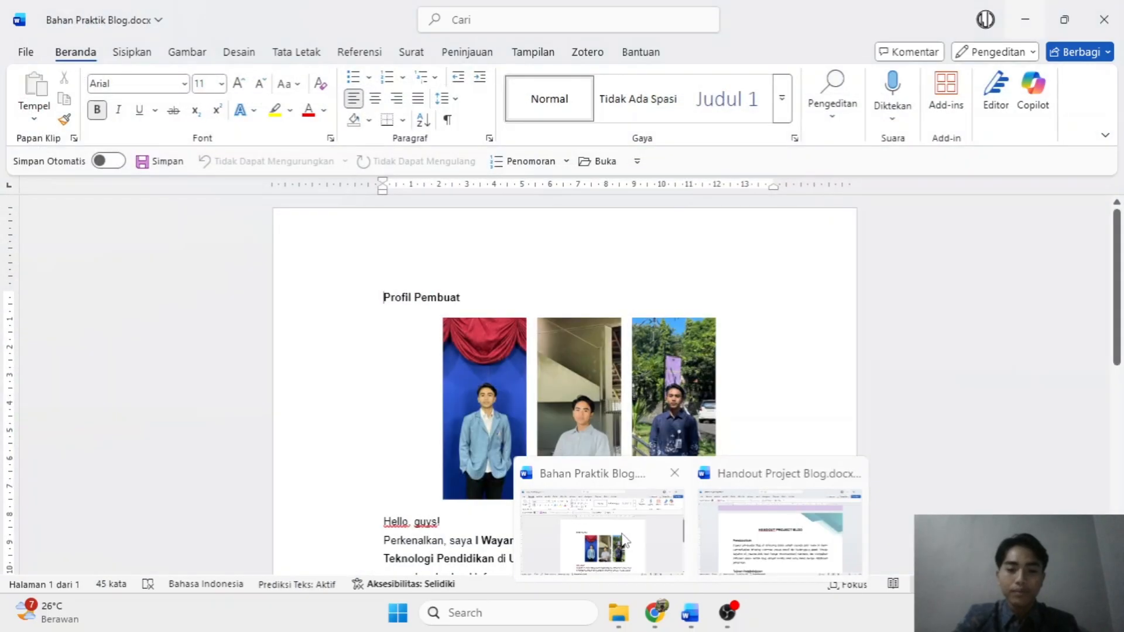
Review the Bahan Praktik Blog and Handout Project Blog documents in Word.
{"action": "left_click", "coordinate": [624, 538]}
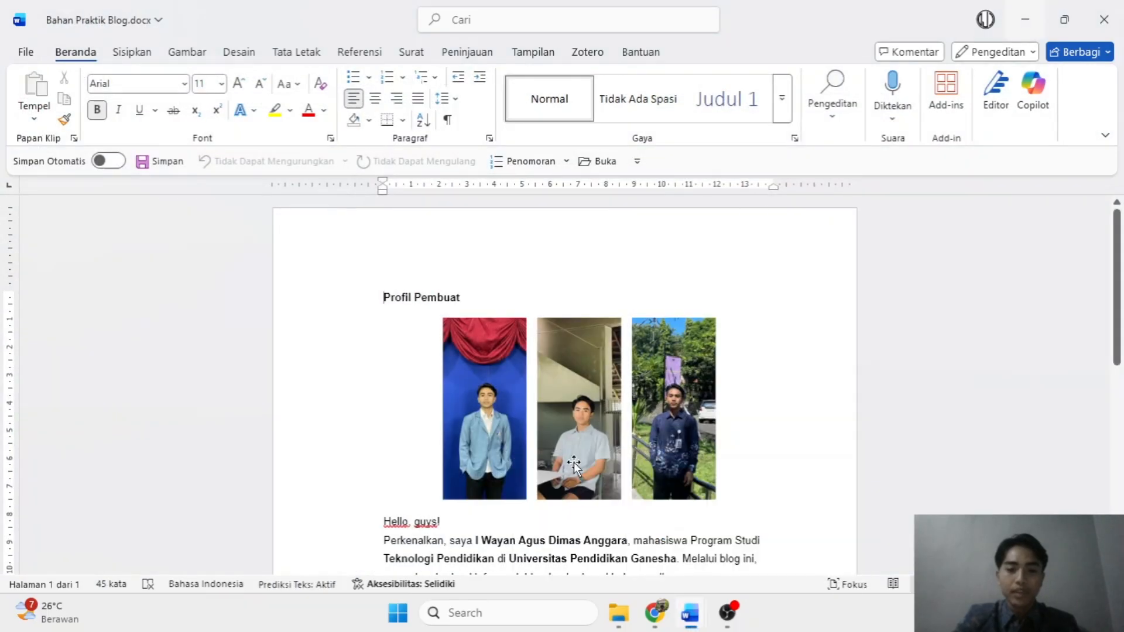
{"action": "scroll", "coordinate": [509, 381], "scroll_direction": "down", "scroll_amount": 3}
{"action": "scroll", "coordinate": [707, 551], "scroll_direction": "up", "scroll_amount": 2}
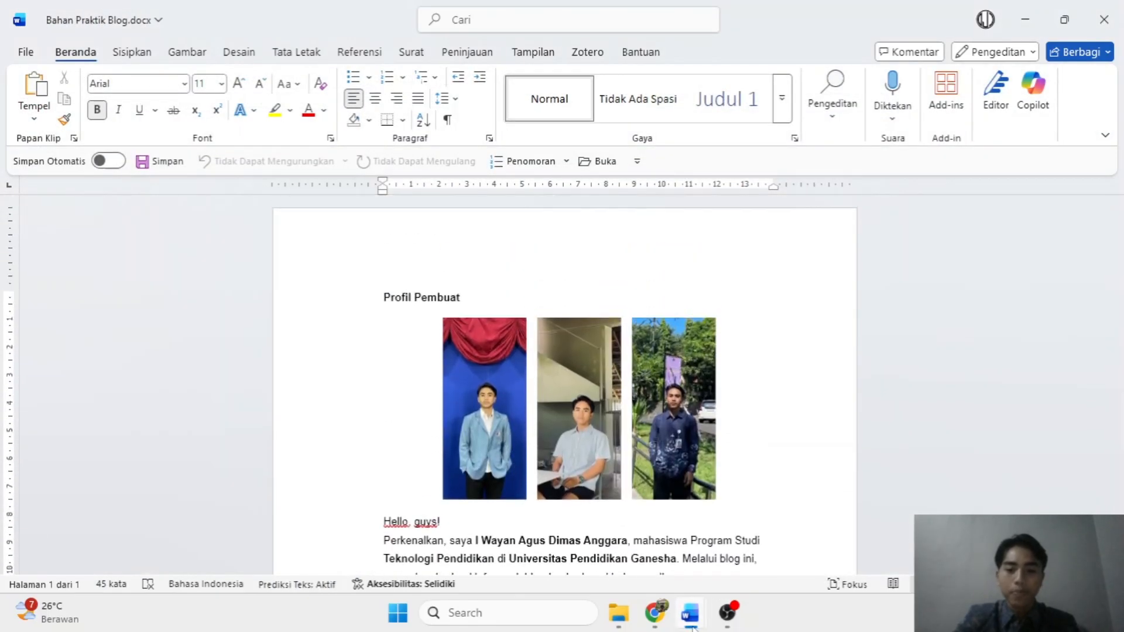
{"action": "mouse_move", "coordinate": [691, 613]}
{"action": "left_click", "coordinate": [779, 521]}
{"action": "scroll", "coordinate": [544, 378], "scroll_direction": "down", "scroll_amount": 20}
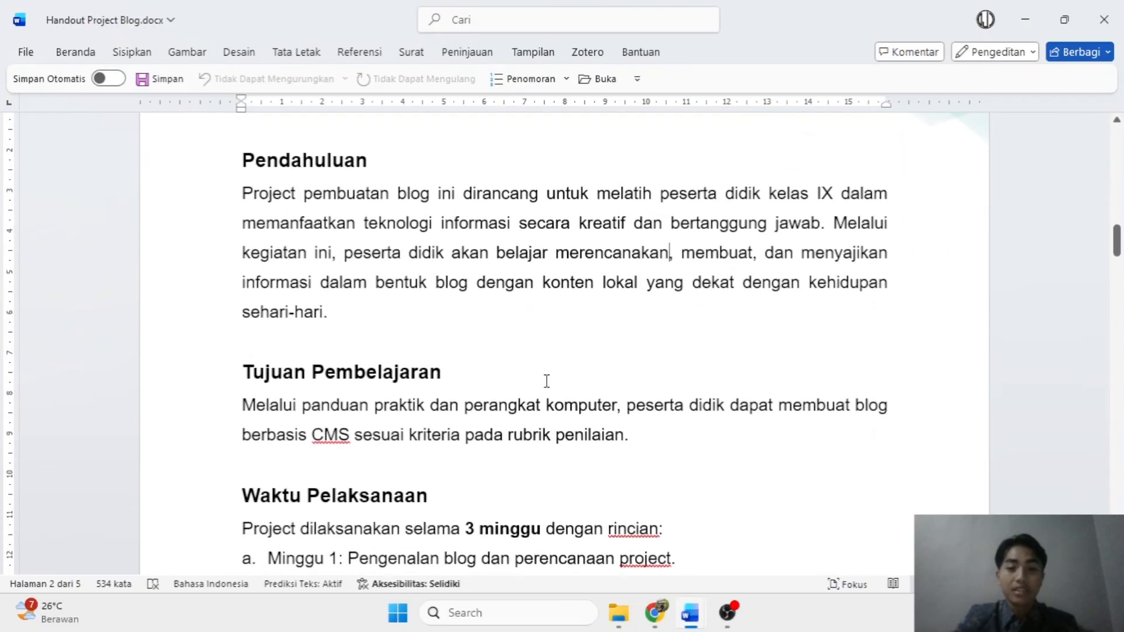
{"action": "scroll", "coordinate": [512, 373], "scroll_direction": "down", "scroll_amount": 15}
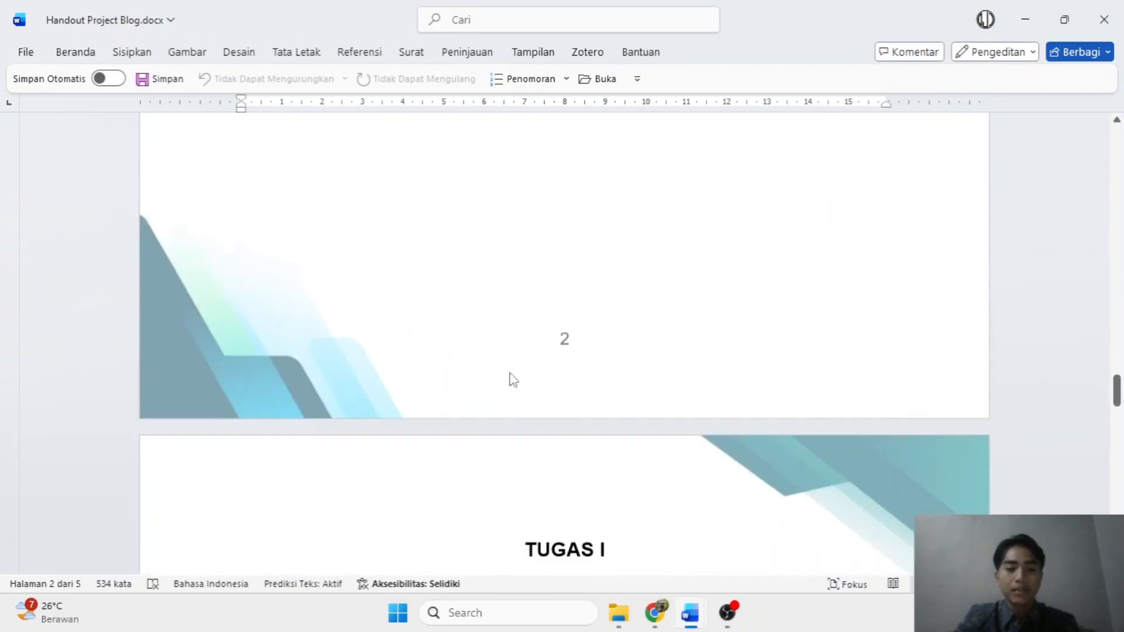
{"action": "scroll", "coordinate": [511, 372], "scroll_direction": "up", "scroll_amount": 5}
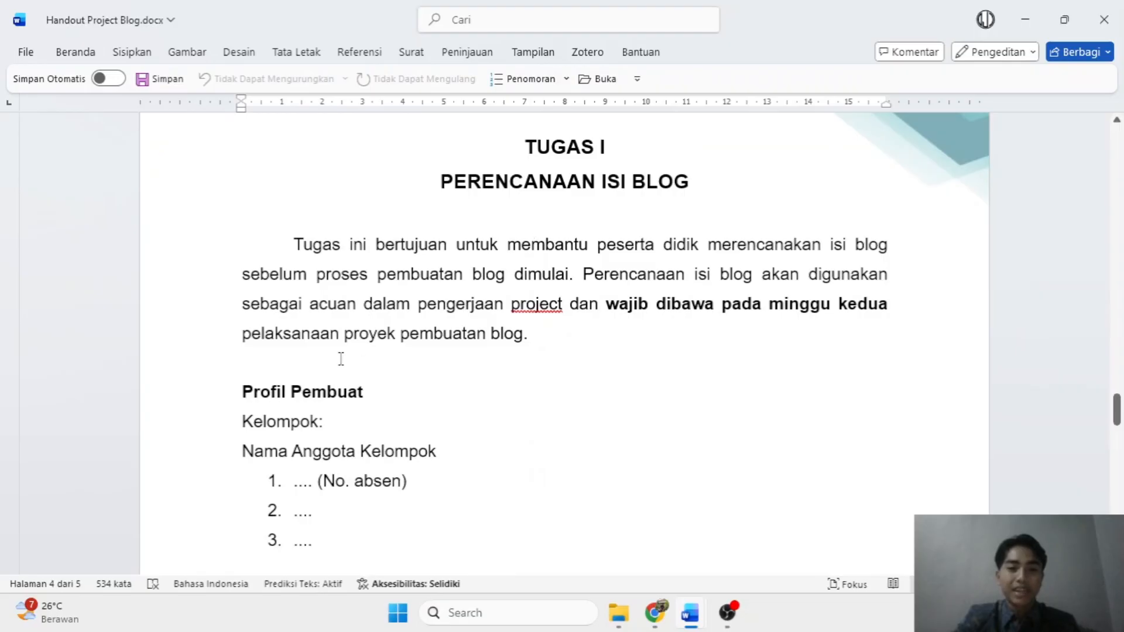
{"action": "scroll", "coordinate": [340, 359], "scroll_direction": "down", "scroll_amount": 5}
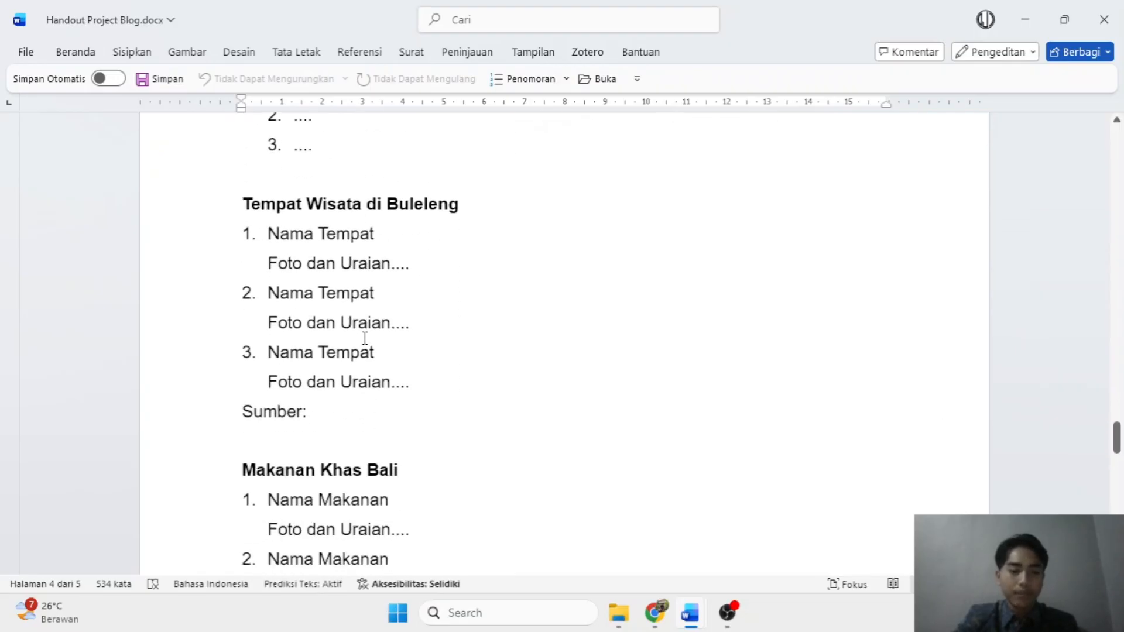
{"action": "scroll", "coordinate": [433, 311], "scroll_direction": "up", "scroll_amount": 3}
Return to Bahan Praktik Blog and select the three-photo strip under Profil Pembuat.
{"action": "mouse_move", "coordinate": [691, 612]}
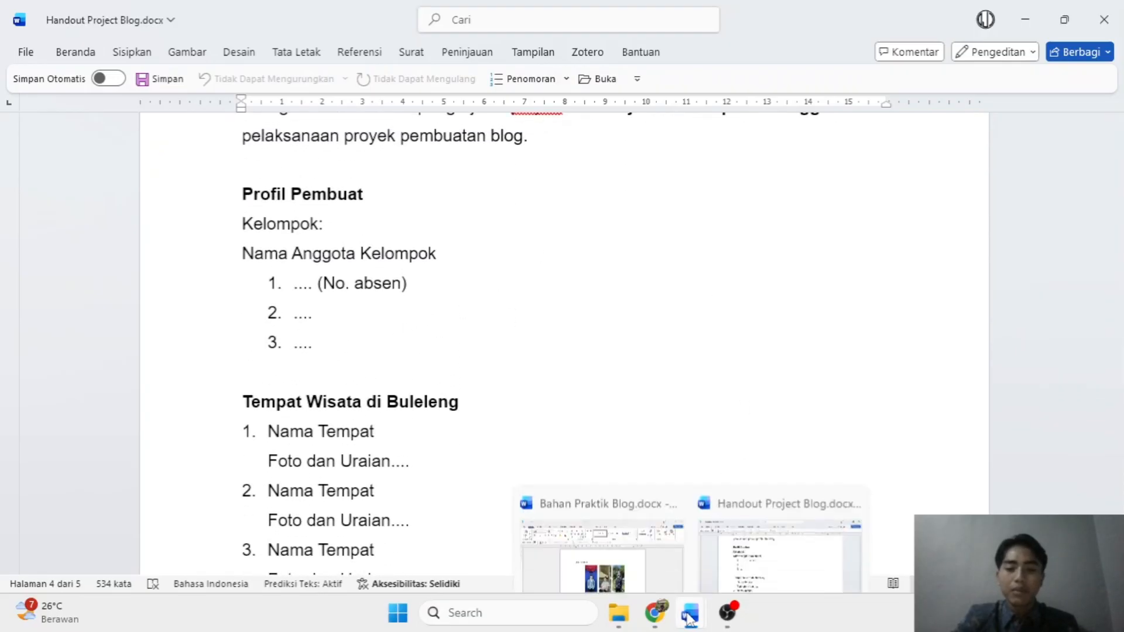
{"action": "left_click", "coordinate": [585, 501]}
{"action": "scroll", "coordinate": [466, 357], "scroll_direction": "down", "scroll_amount": 1}
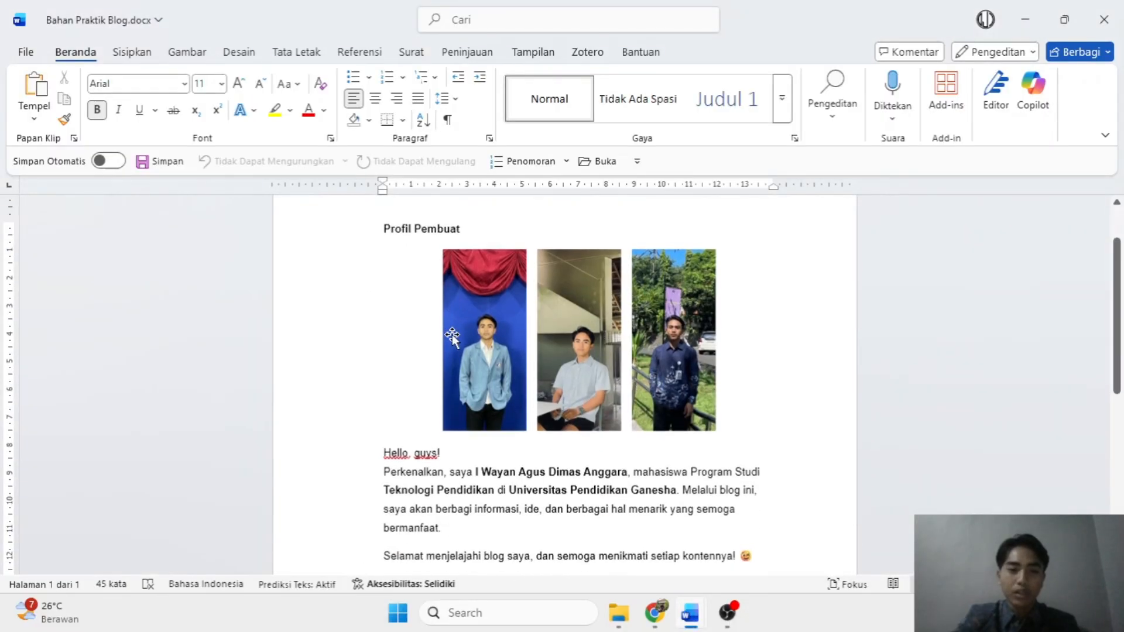
{"action": "scroll", "coordinate": [537, 334], "scroll_direction": "down", "scroll_amount": 1}
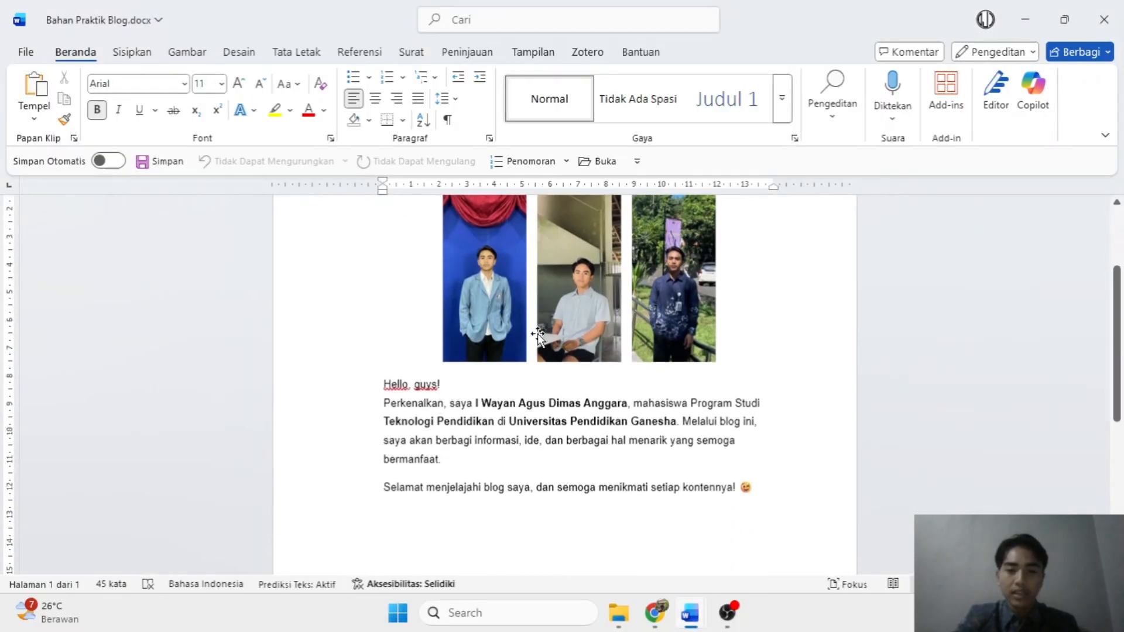
{"action": "left_click", "coordinate": [592, 316]}
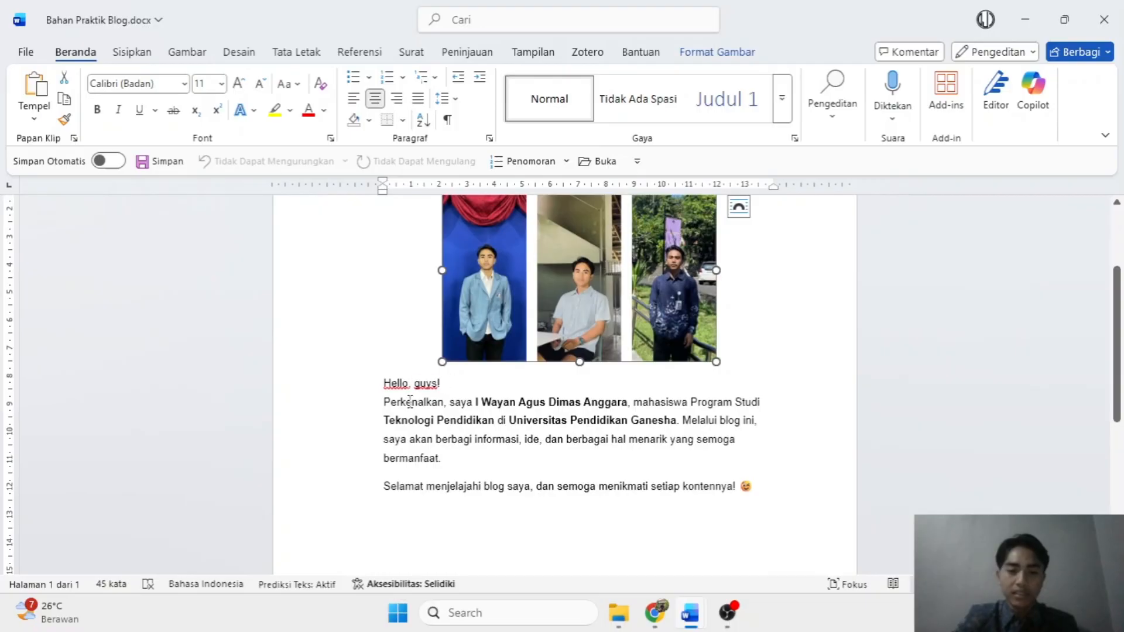
{"action": "scroll", "coordinate": [571, 385], "scroll_direction": "up", "scroll_amount": 2}
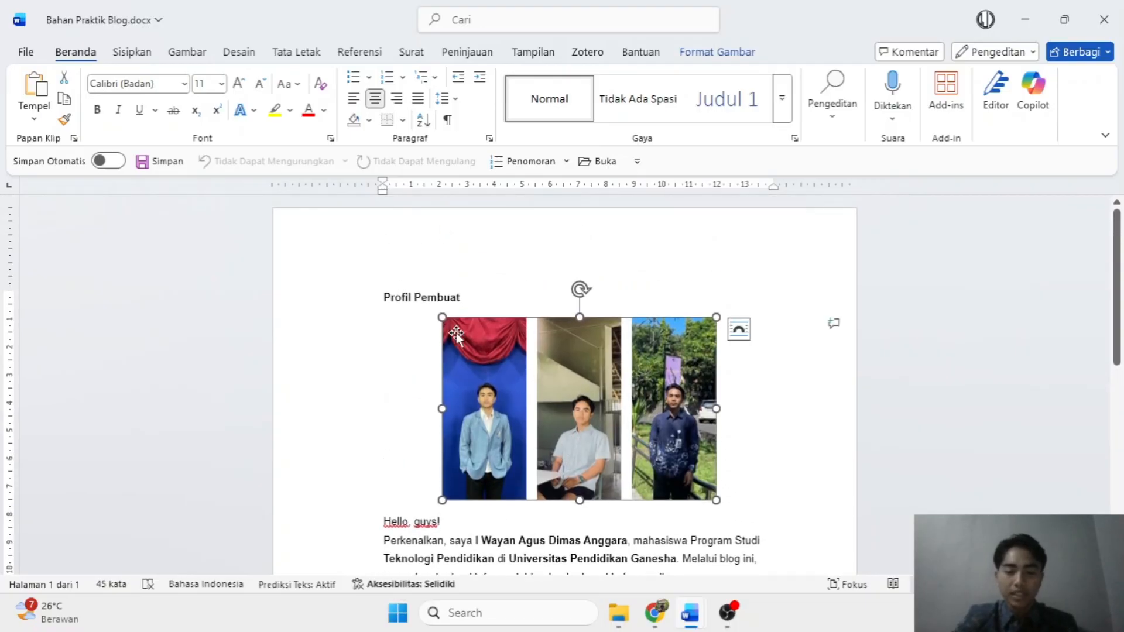
{"action": "scroll", "coordinate": [503, 307], "scroll_direction": "down", "scroll_amount": 1}
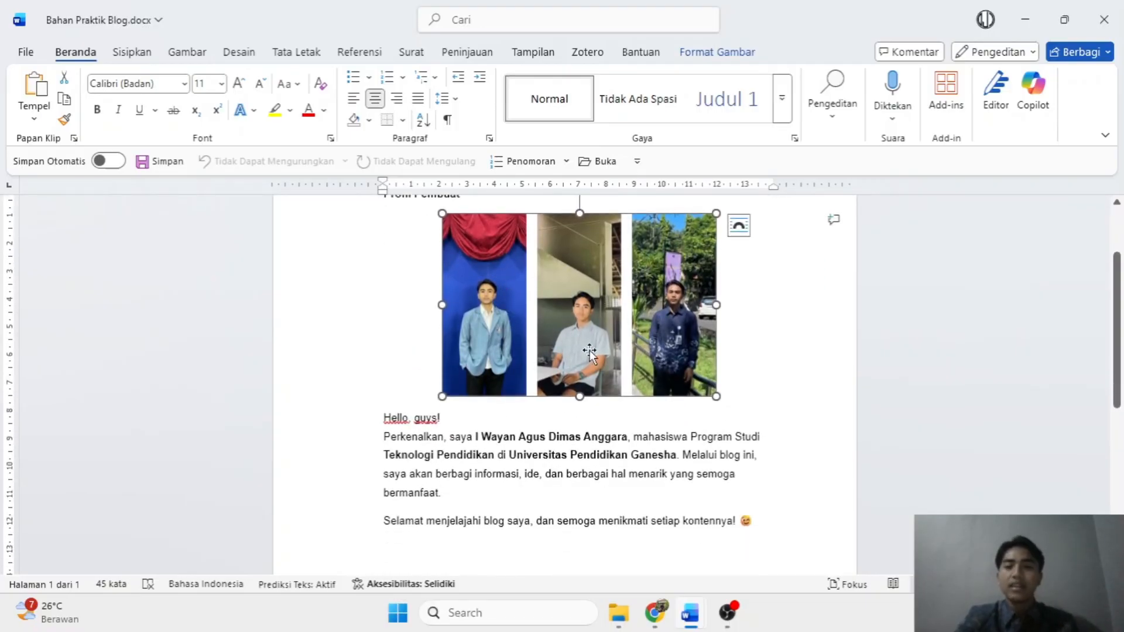
Minimize Word and bring back the Blogger post editor in Chrome.
{"action": "left_click", "coordinate": [1025, 19]}
{"action": "left_click", "coordinate": [654, 613]}
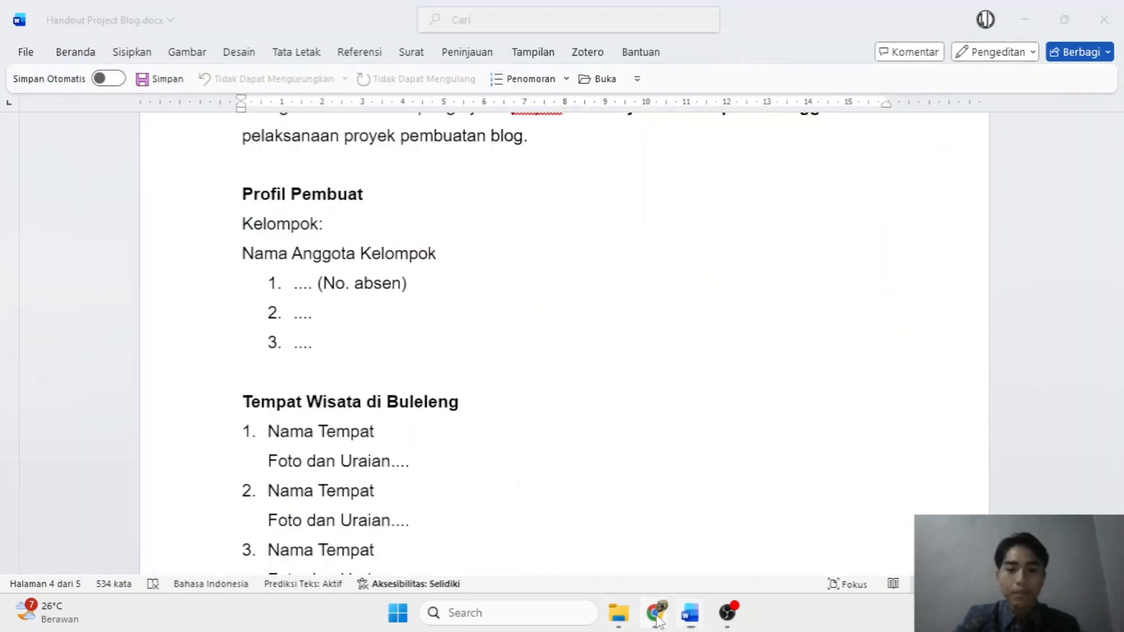
{"action": "left_click", "coordinate": [785, 509]}
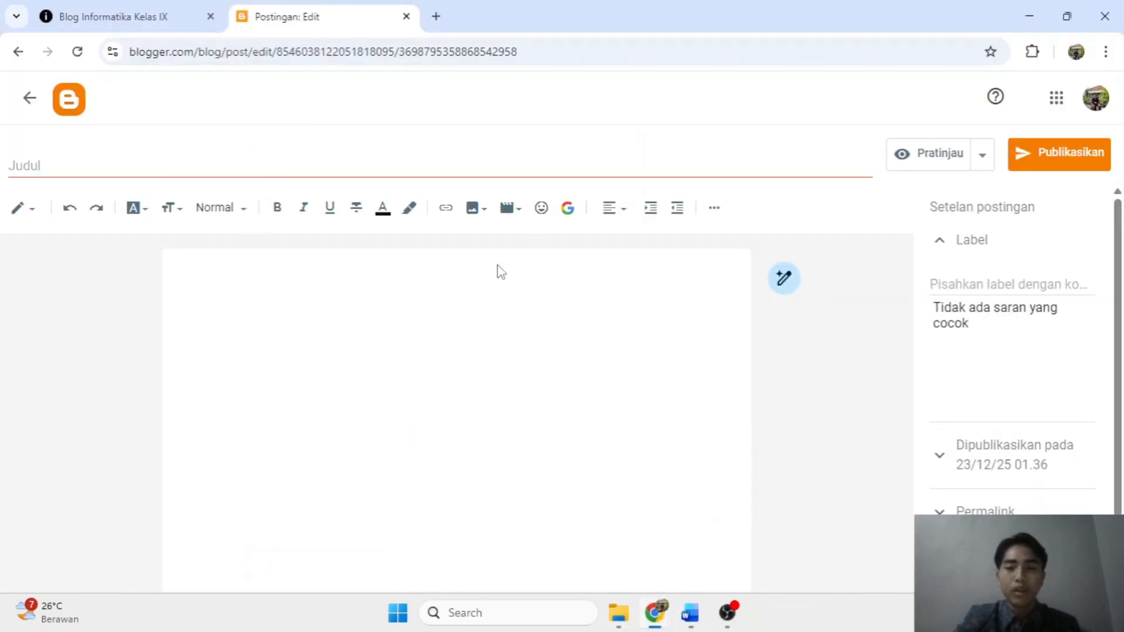
Title the post 'Profil Pembuat' and begin typing the same words in the body.
{"action": "left_click", "coordinate": [94, 157]}
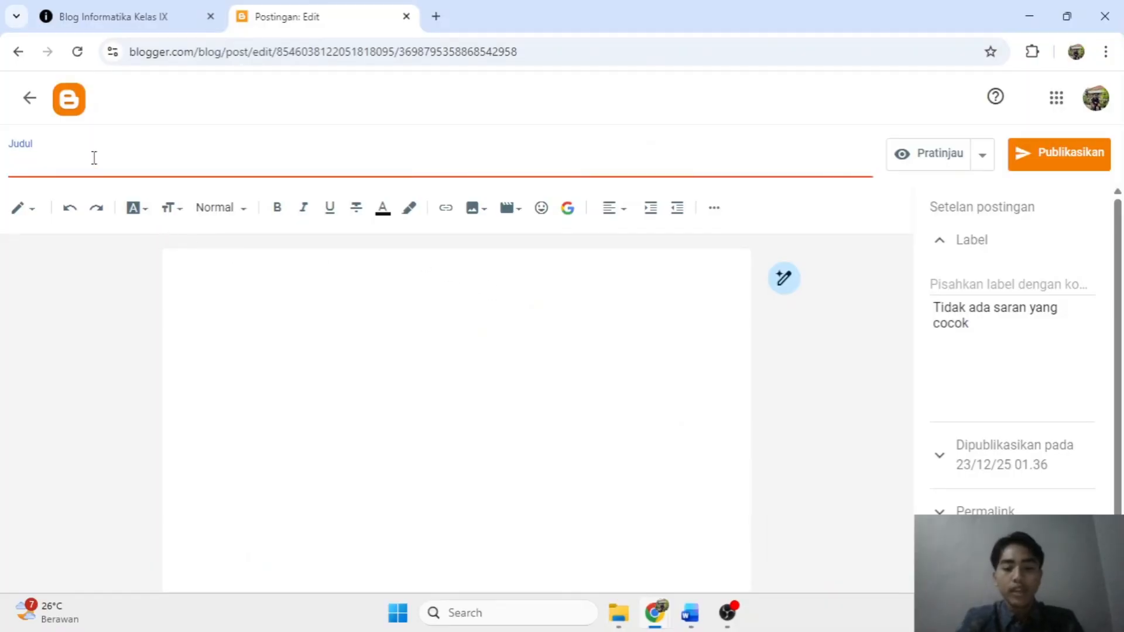
{"action": "type", "text": "Profil Pem"}
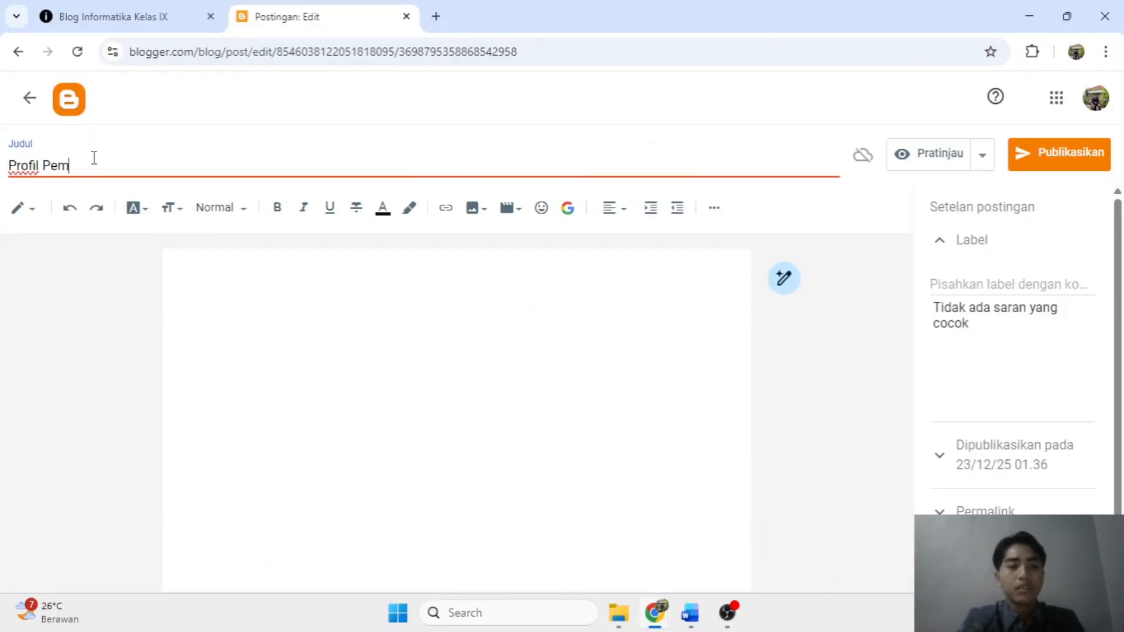
{"action": "type", "text": "buat"}
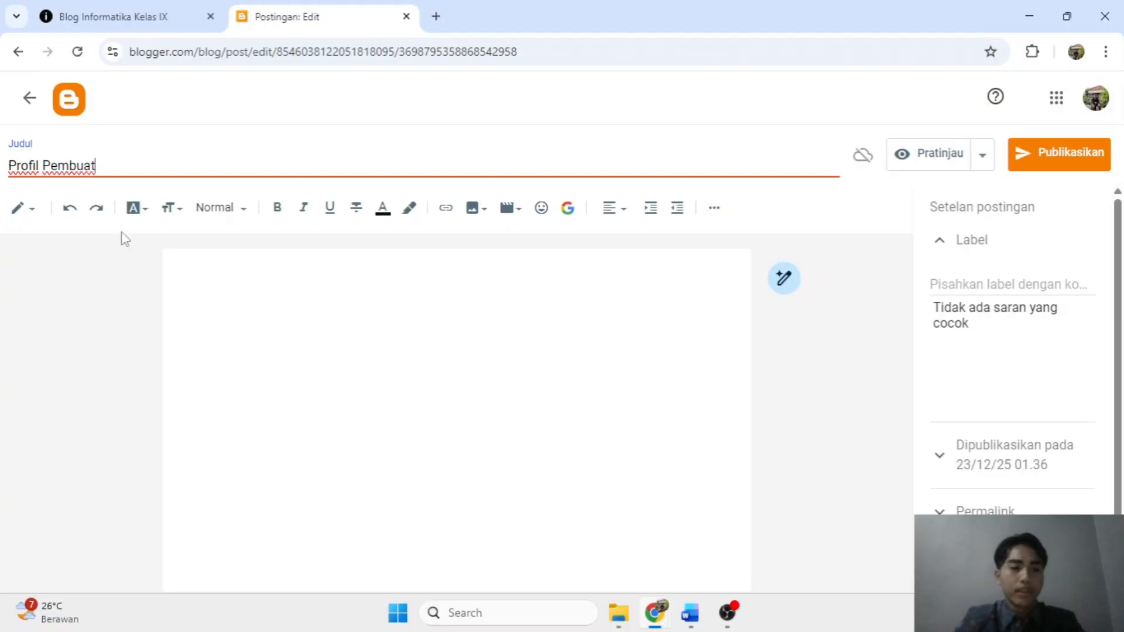
{"action": "left_click", "coordinate": [205, 292]}
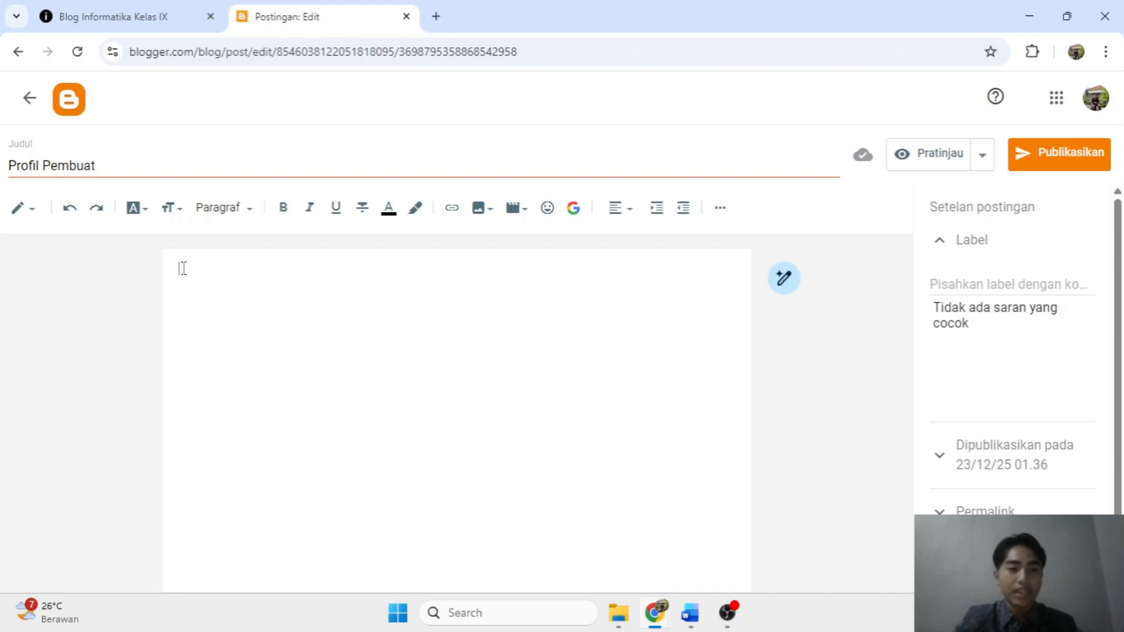
{"action": "type", "text": "Pro"}
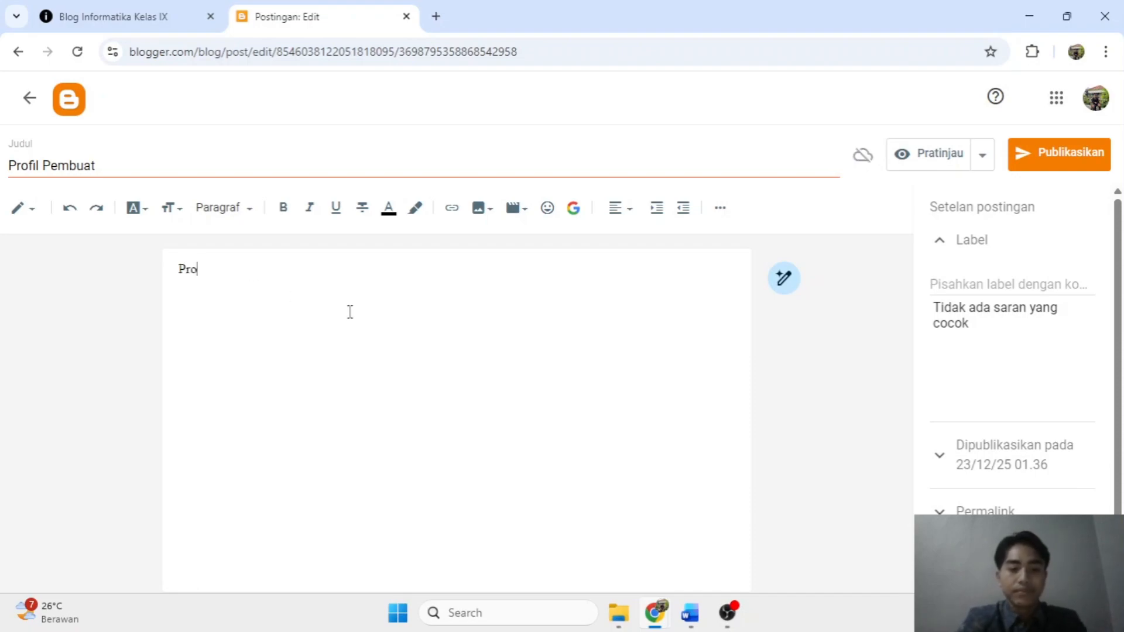
{"action": "type", "text": "fil Pembuat"}
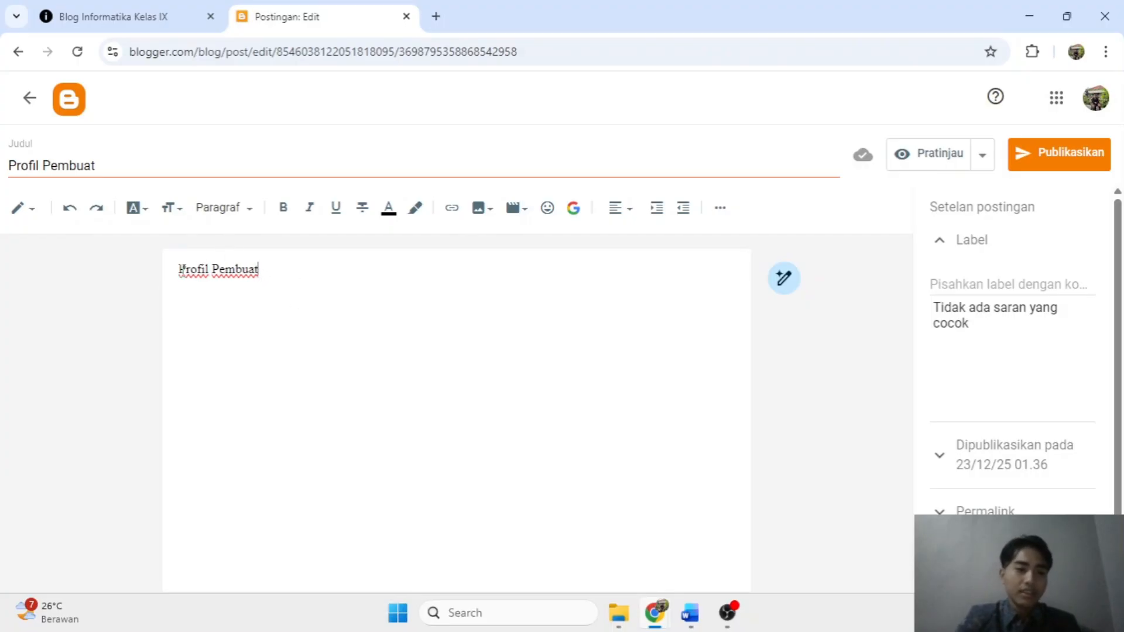
Make the Profil Pembuat body line bold and apply the Judul Utama style.
{"action": "left_click_drag", "start_coordinate": [179, 270], "coordinate": [261, 288]}
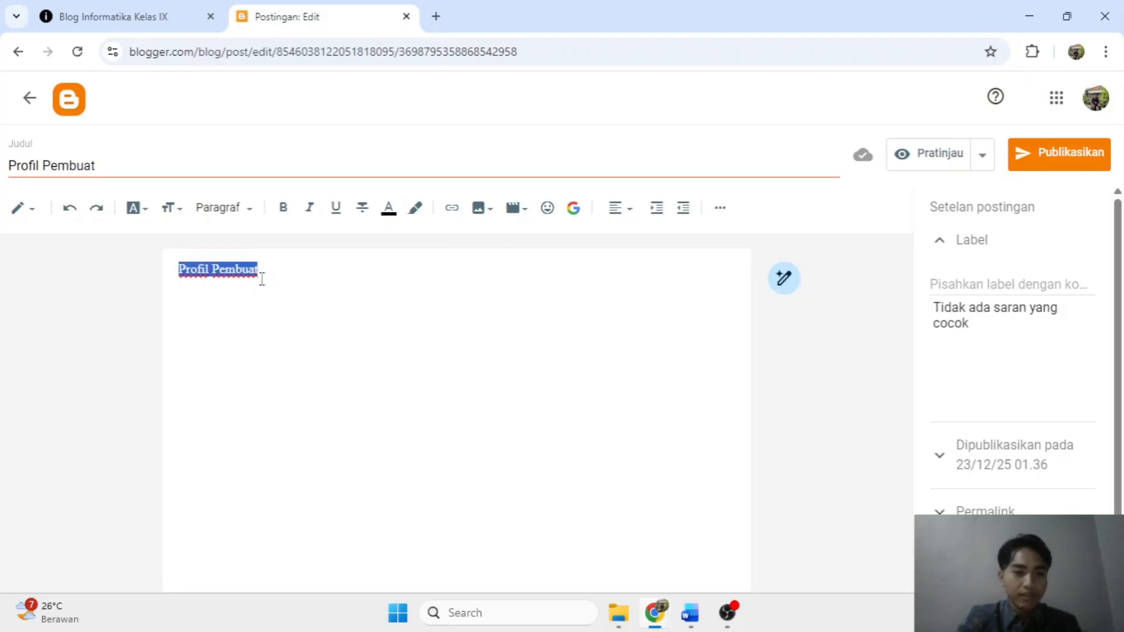
{"action": "scroll", "coordinate": [234, 271], "scroll_direction": "up", "scroll_amount": 5}
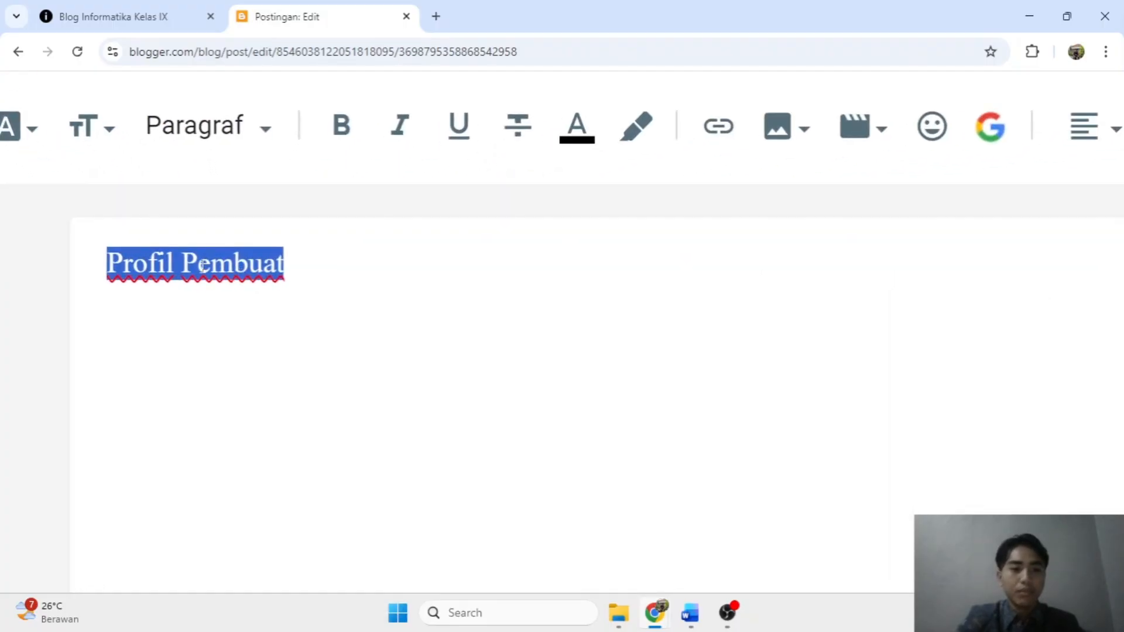
{"action": "scroll", "coordinate": [202, 269], "scroll_direction": "down", "scroll_amount": 5}
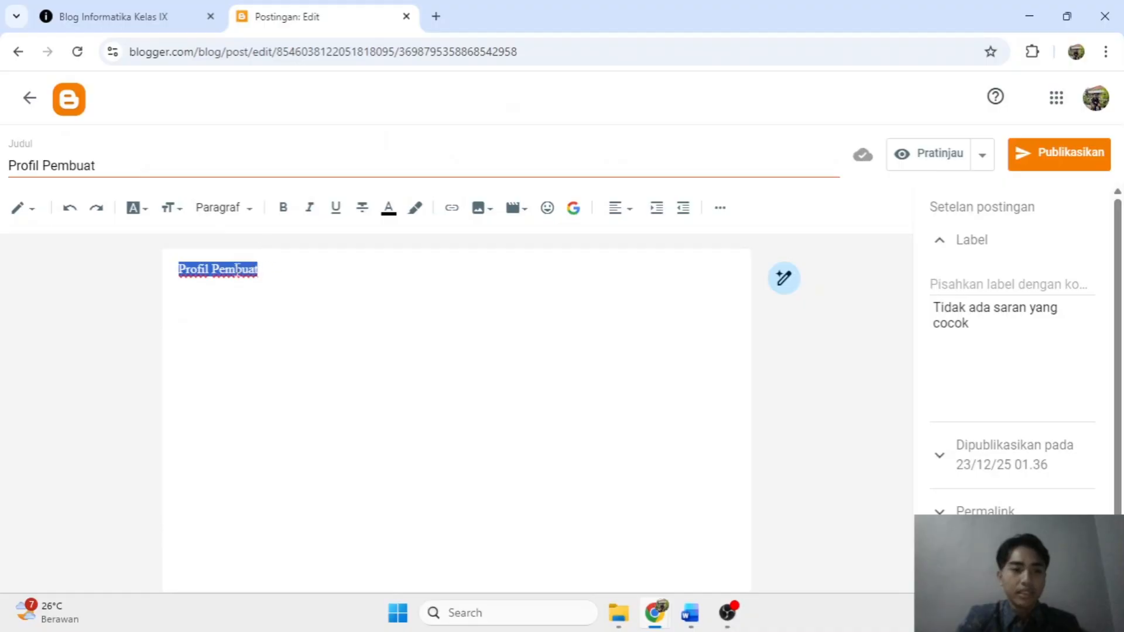
{"action": "left_click", "coordinate": [283, 210]}
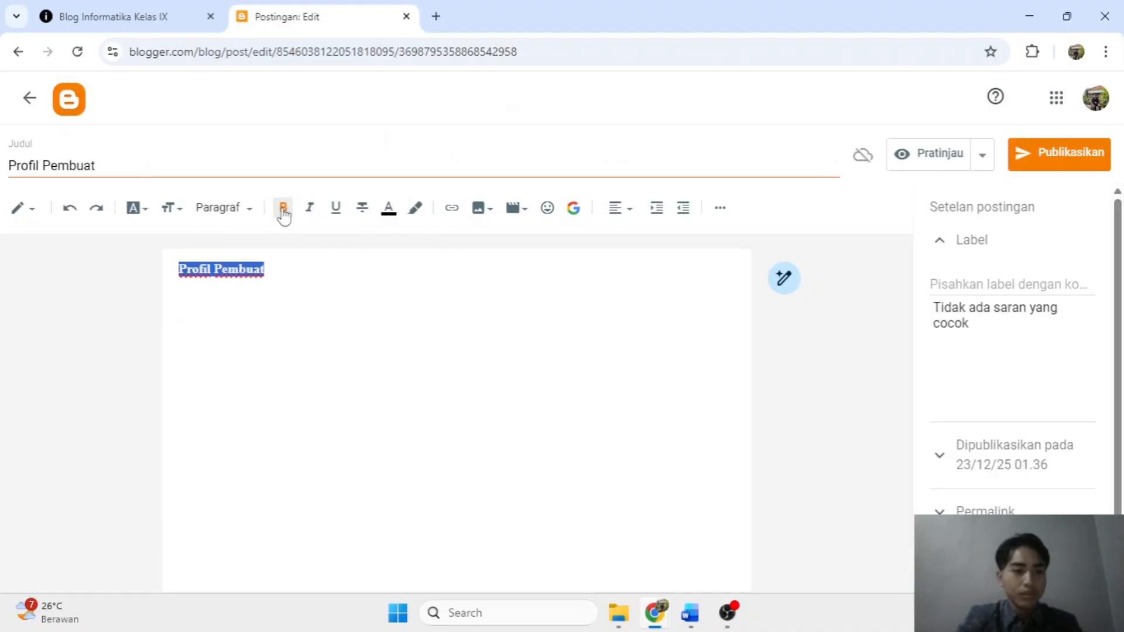
{"action": "left_click", "coordinate": [242, 208]}
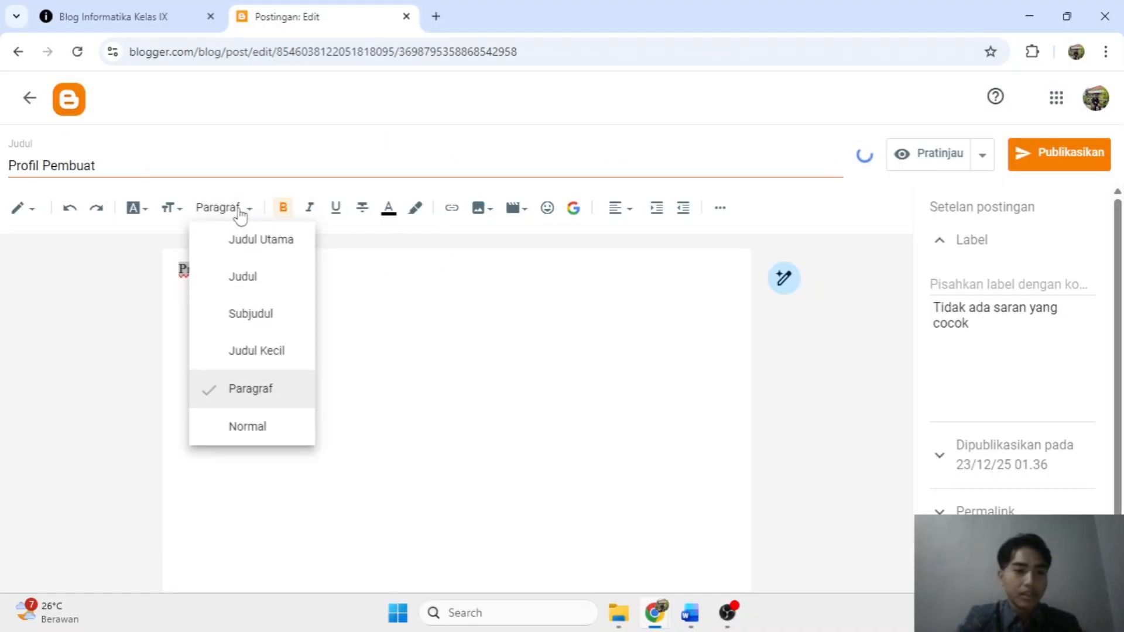
{"action": "left_click", "coordinate": [257, 239]}
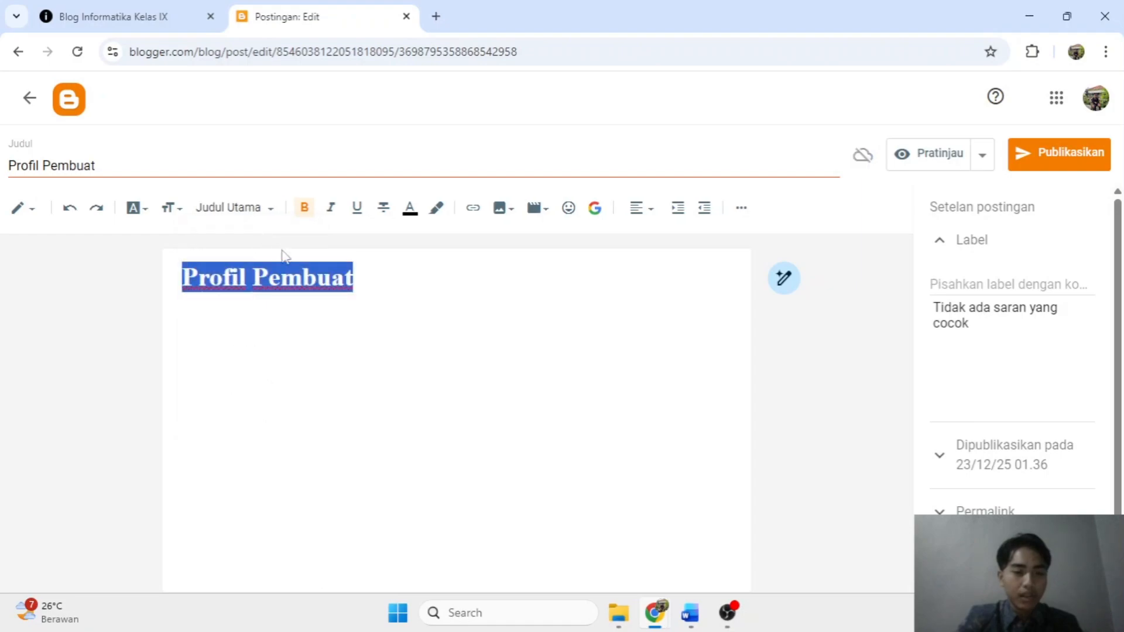
{"action": "left_click", "coordinate": [367, 288]}
Set the Profil Pembuat heading's font to Arial.
{"action": "left_click", "coordinate": [138, 209]}
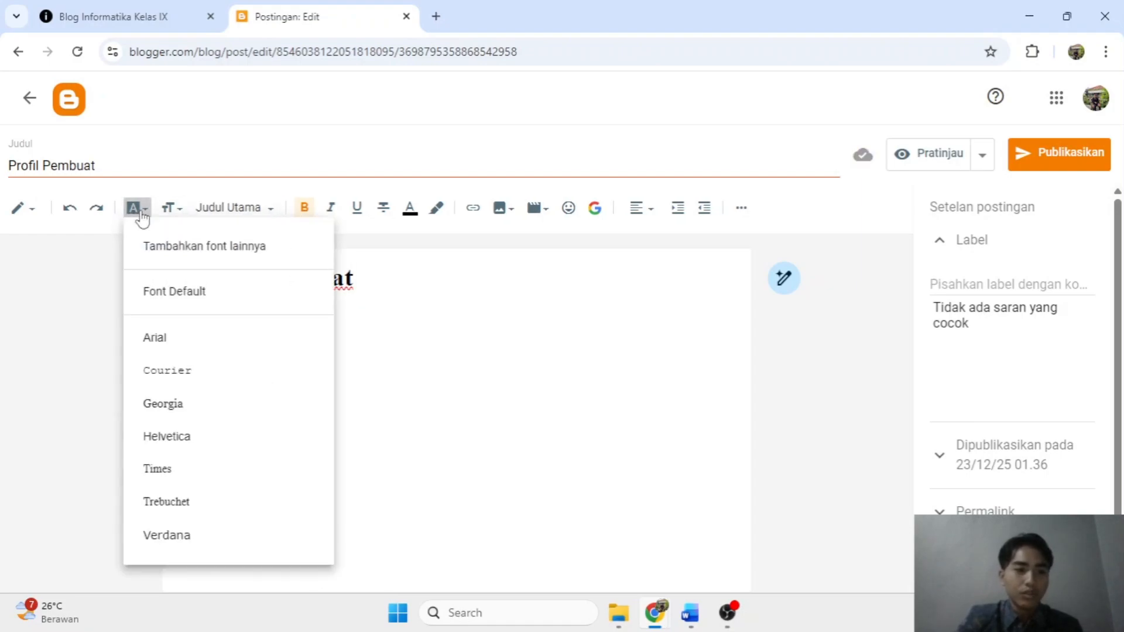
{"action": "left_click", "coordinate": [303, 261]}
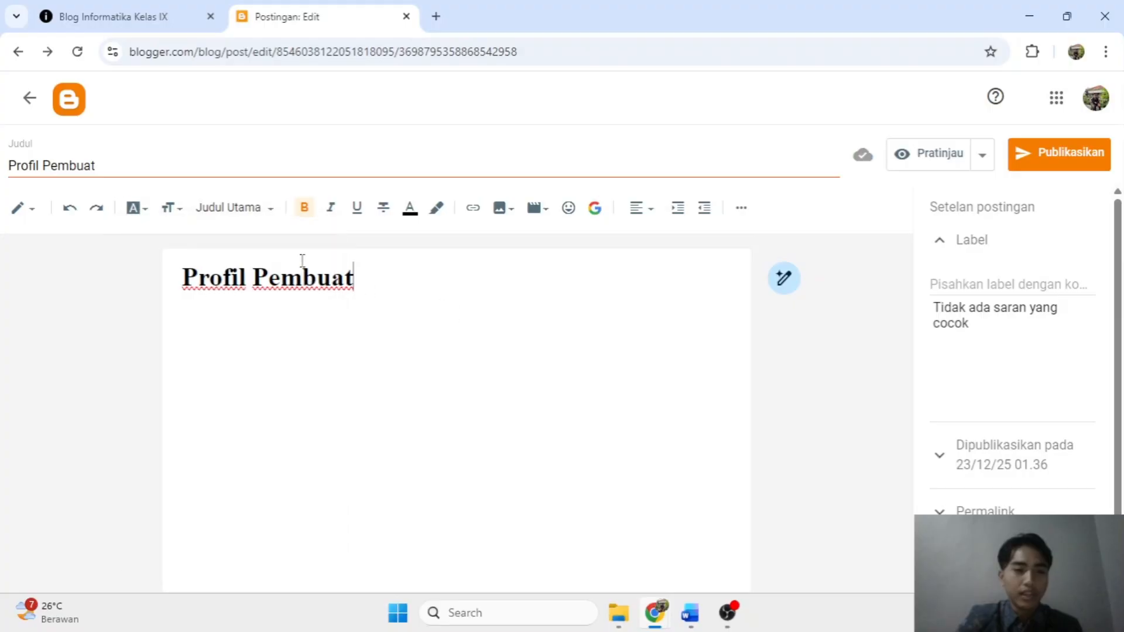
{"action": "left_click", "coordinate": [138, 213]}
{"action": "left_click", "coordinate": [490, 329]}
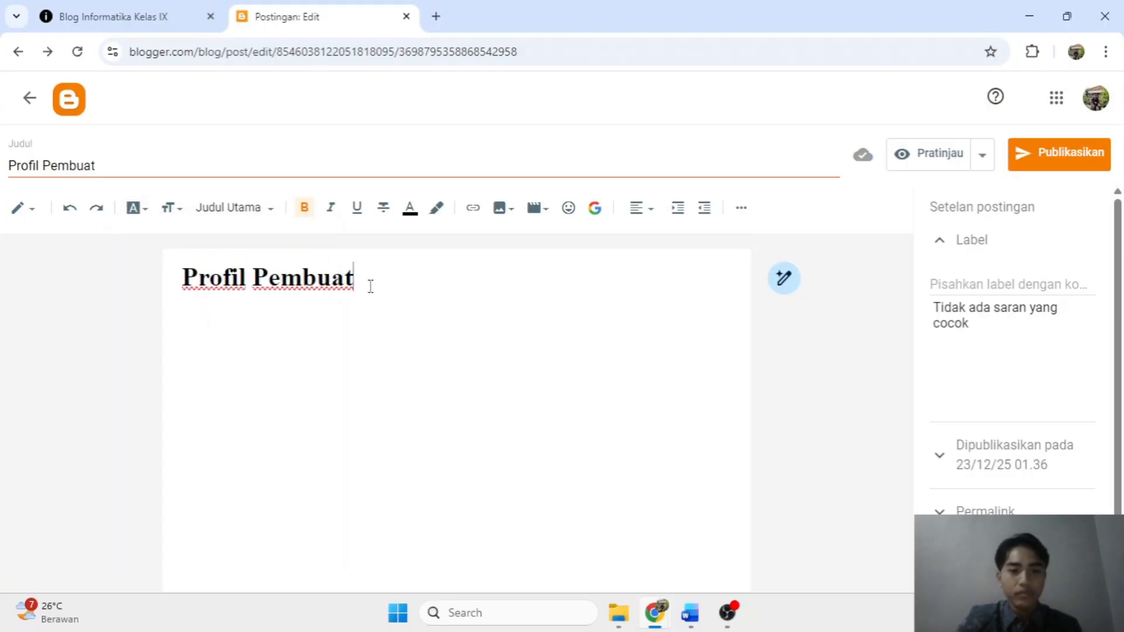
{"action": "left_click_drag", "start_coordinate": [371, 286], "coordinate": [173, 279]}
{"action": "left_click", "coordinate": [143, 212]}
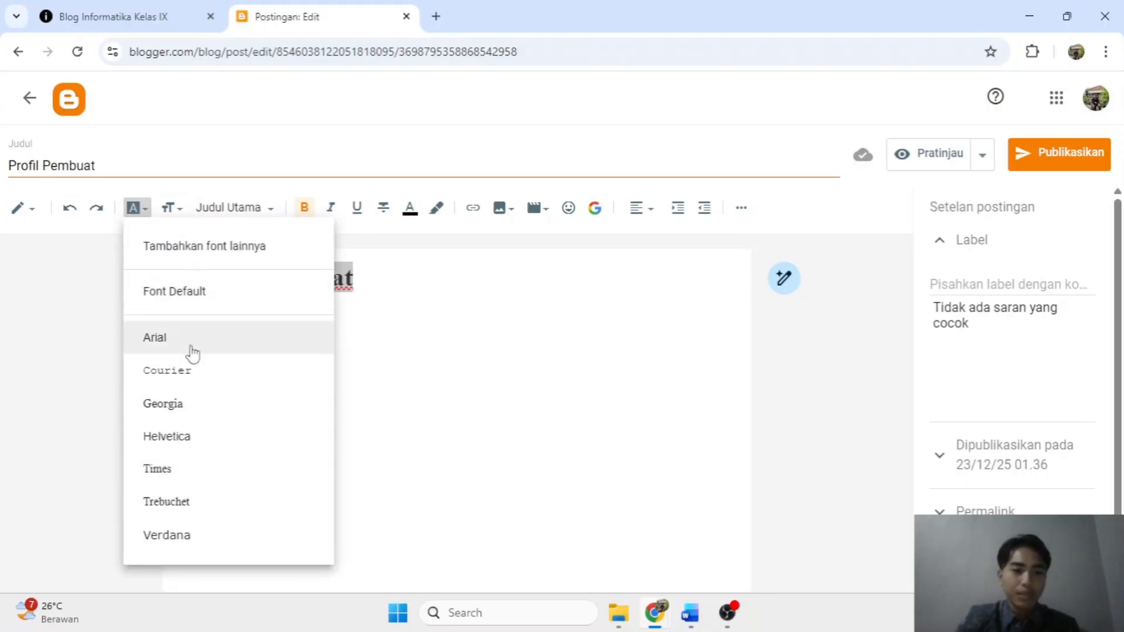
{"action": "left_click", "coordinate": [240, 346]}
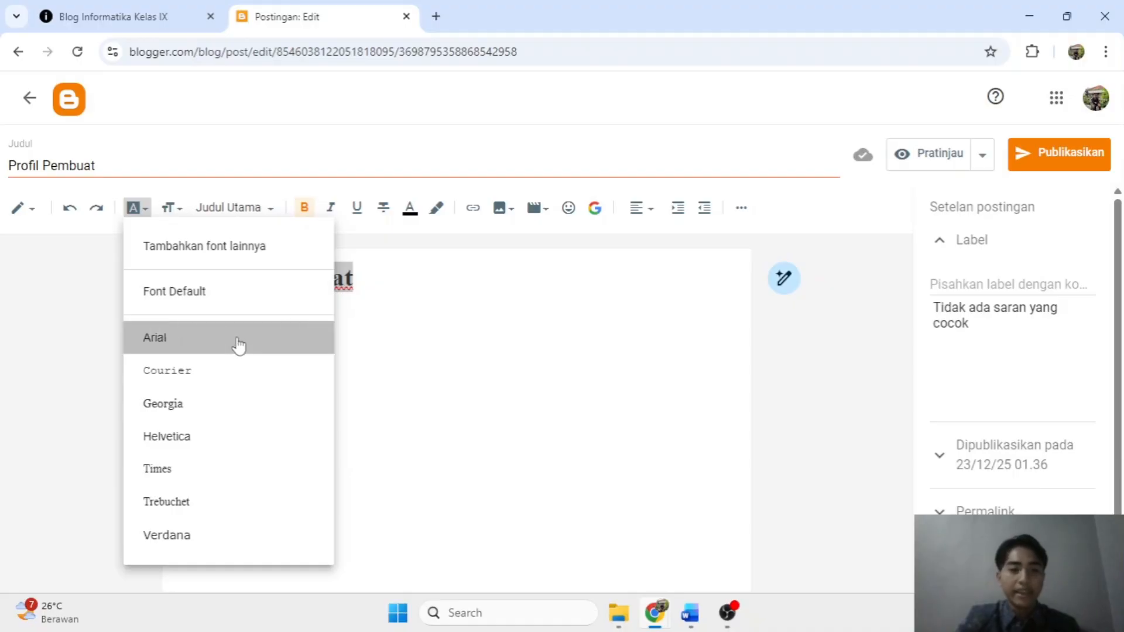
{"action": "left_click", "coordinate": [448, 322]}
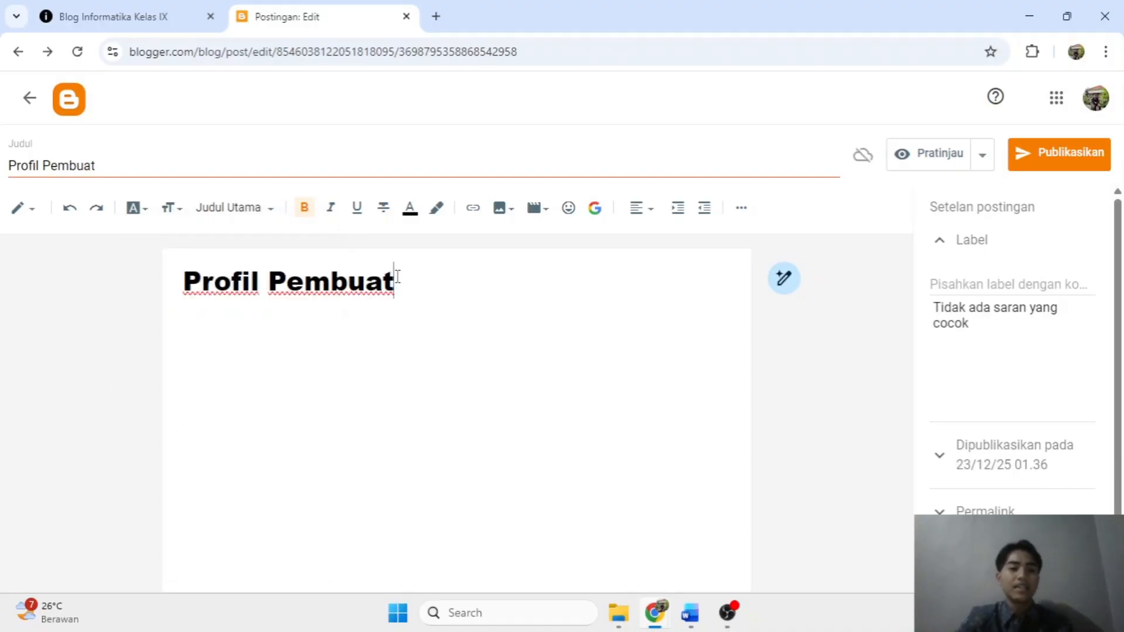
{"action": "left_click_drag", "start_coordinate": [397, 295], "coordinate": [185, 303]}
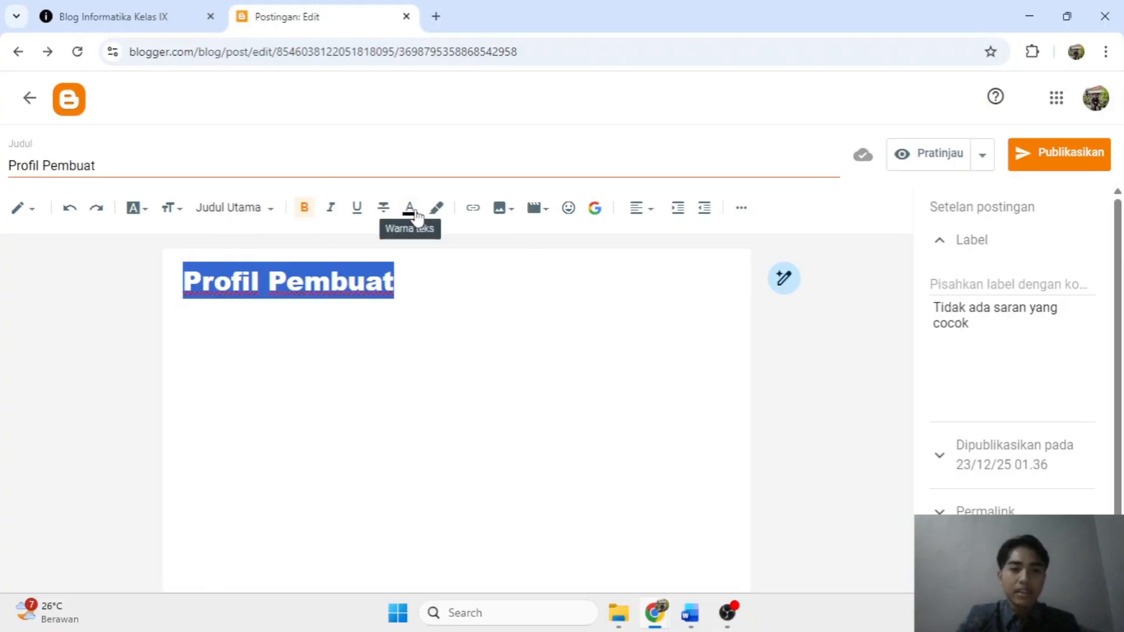
Centre the Profil Pembuat heading with Rata tengah and add a new line below it.
{"action": "left_click", "coordinate": [643, 209]}
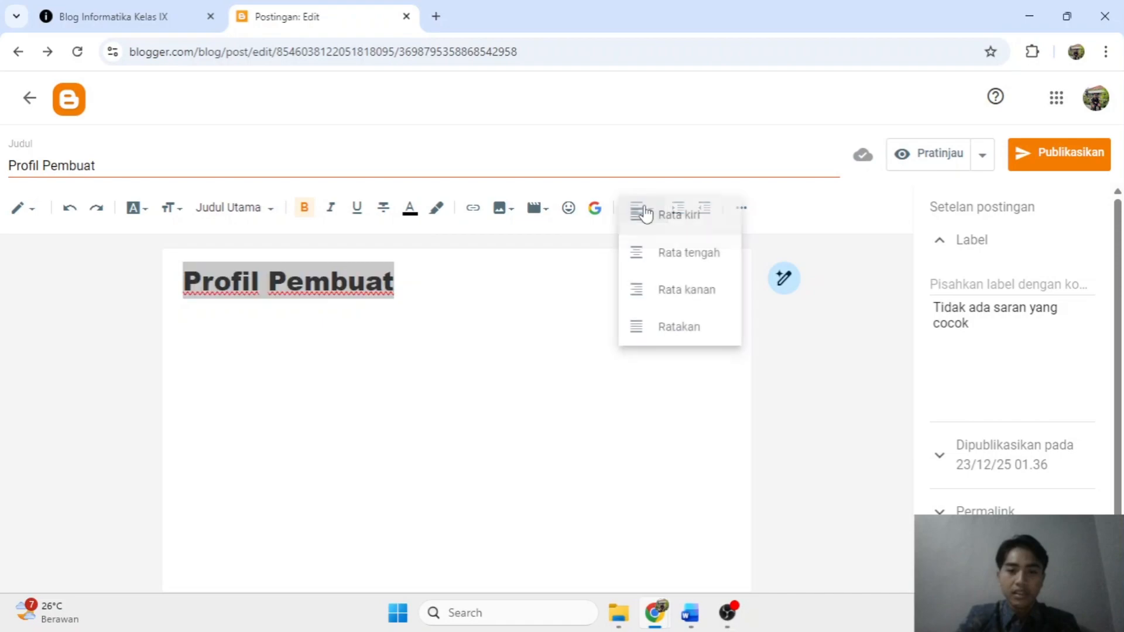
{"action": "left_click", "coordinate": [683, 260]}
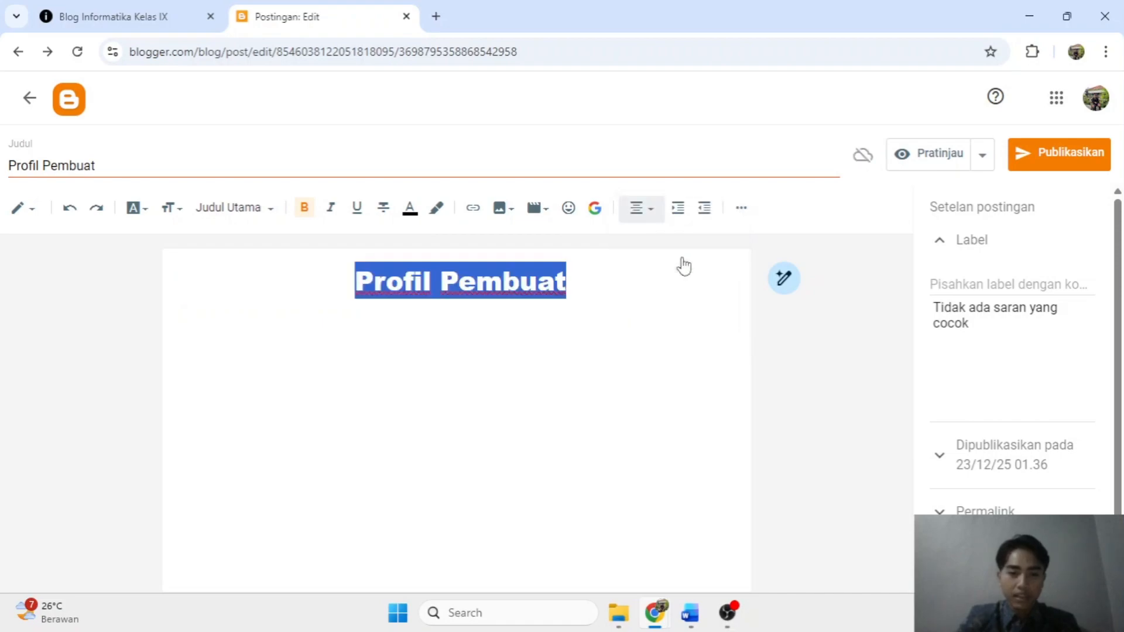
{"action": "left_click", "coordinate": [605, 356]}
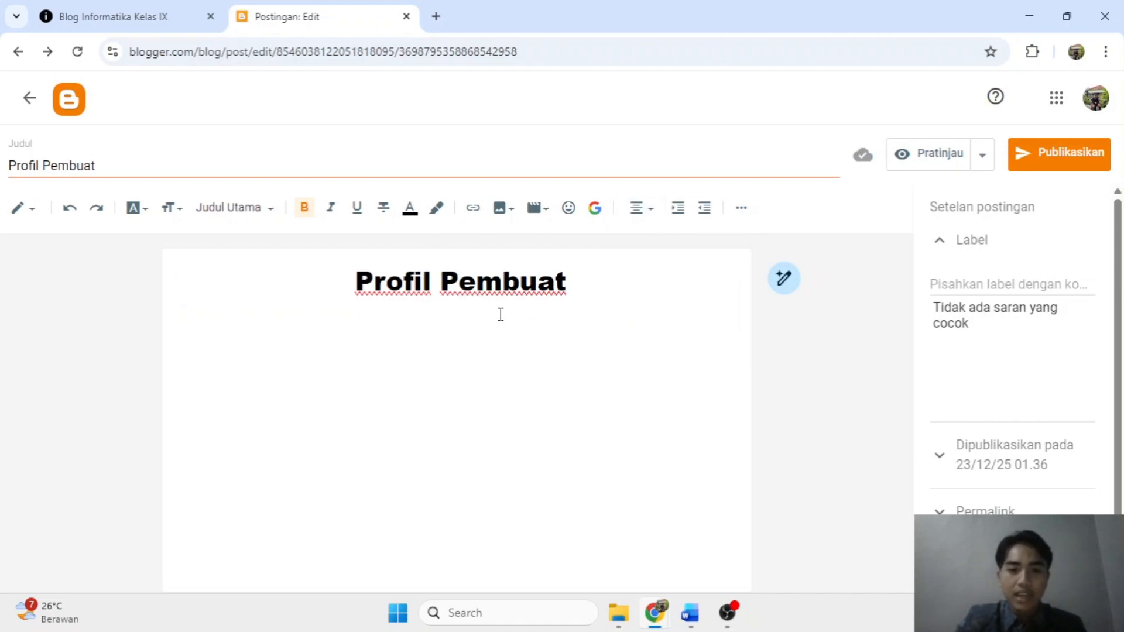
{"action": "left_click", "coordinate": [344, 358]}
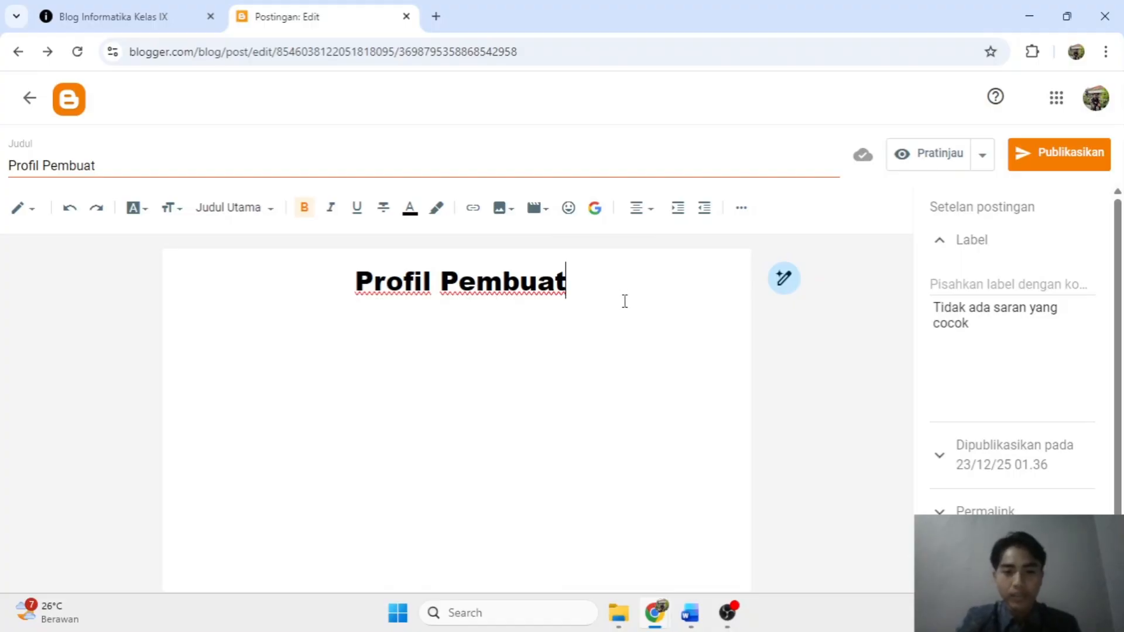
{"action": "left_click", "coordinate": [439, 370]}
{"action": "key", "text": "Return"}
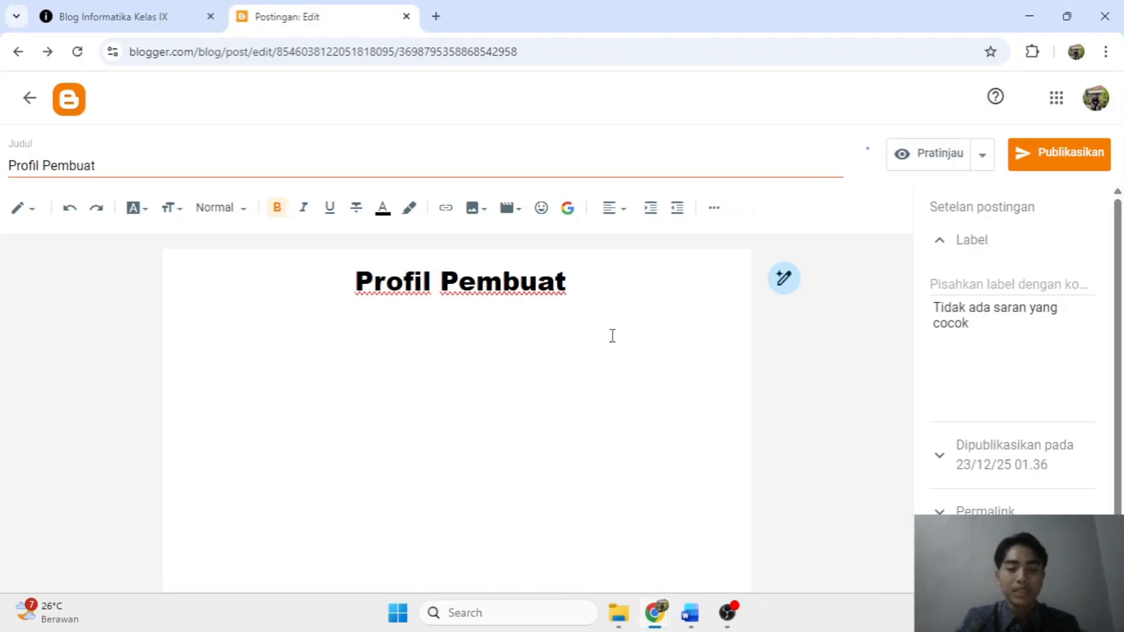
Copy the three-photo strip from the Bahan Praktik Blog Word document, then minimize Word.
{"action": "mouse_move", "coordinate": [691, 613]}
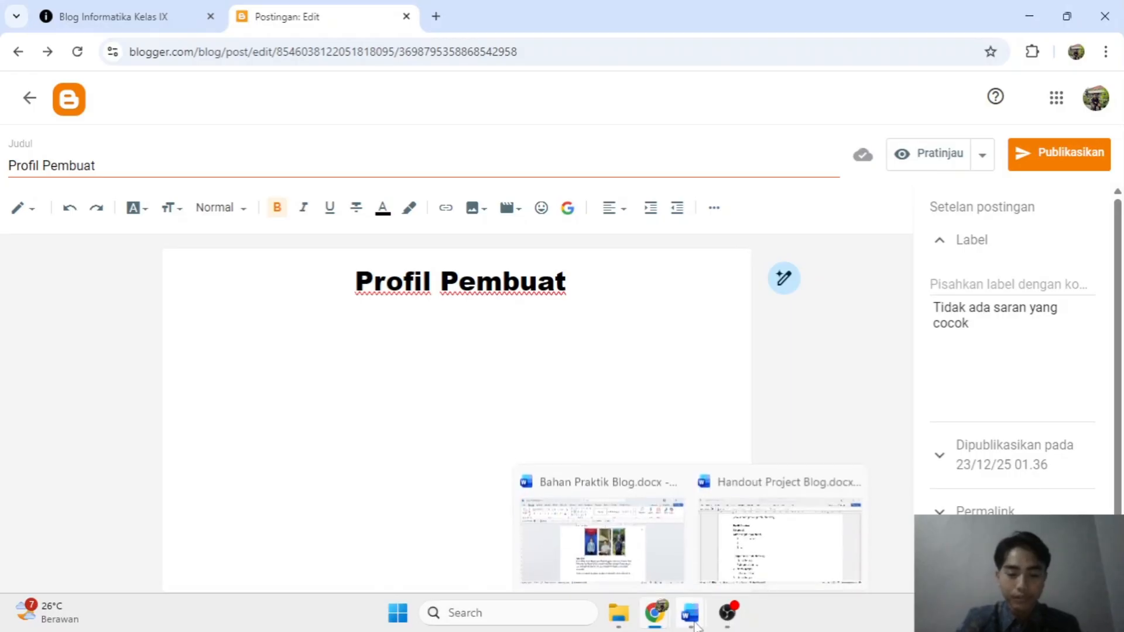
{"action": "left_click", "coordinate": [630, 541]}
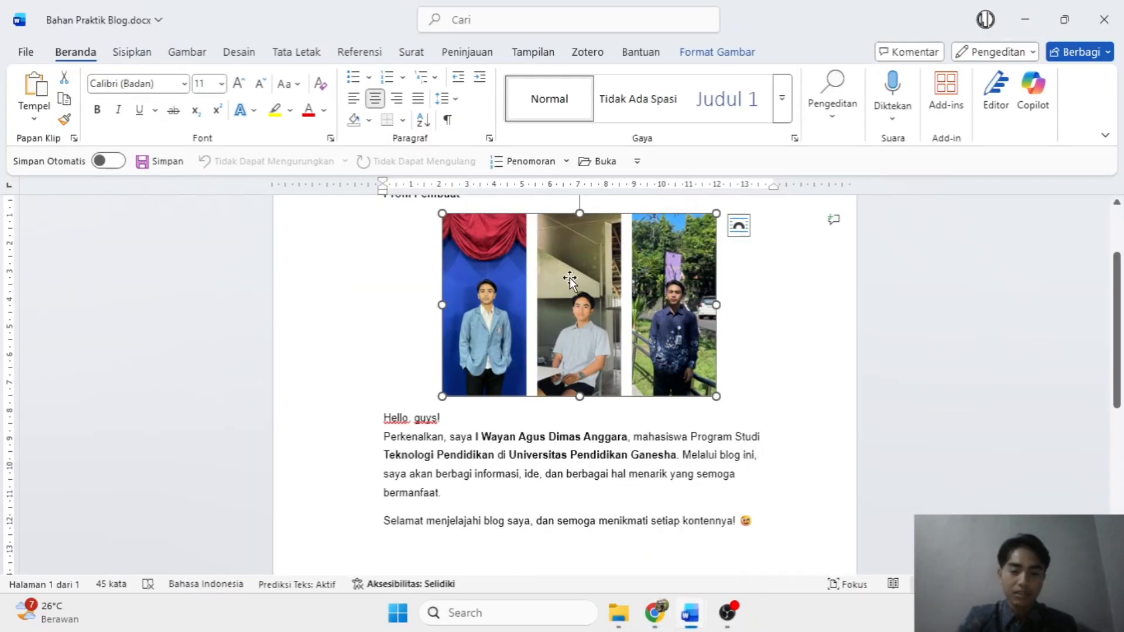
{"action": "scroll", "coordinate": [661, 322], "scroll_direction": "up", "scroll_amount": 1}
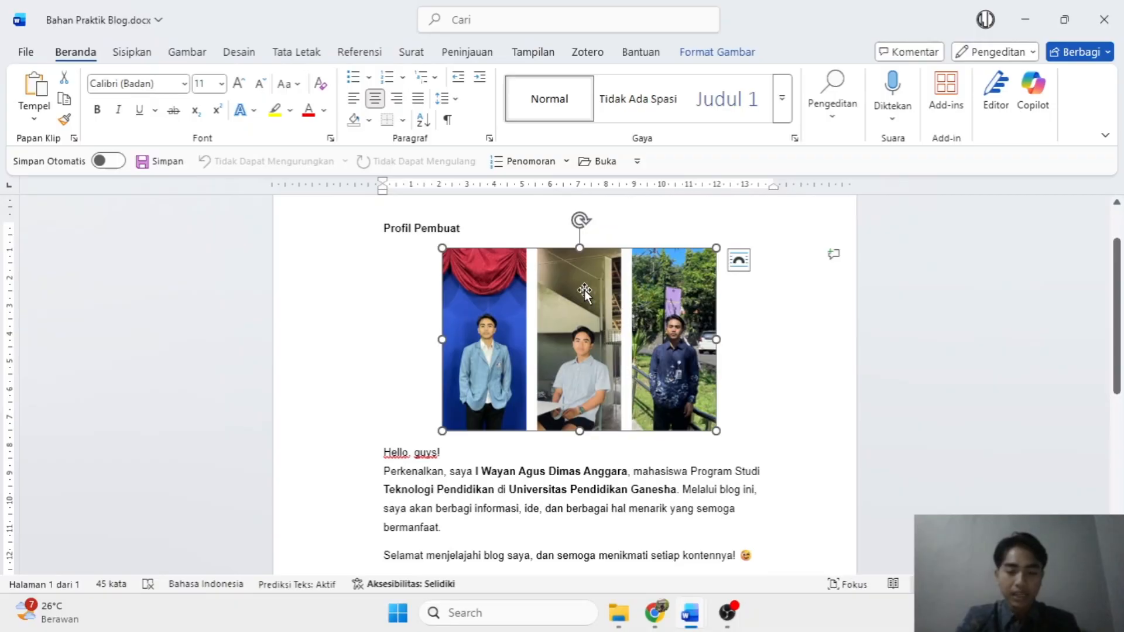
{"action": "key", "text": "ctrl+c"}
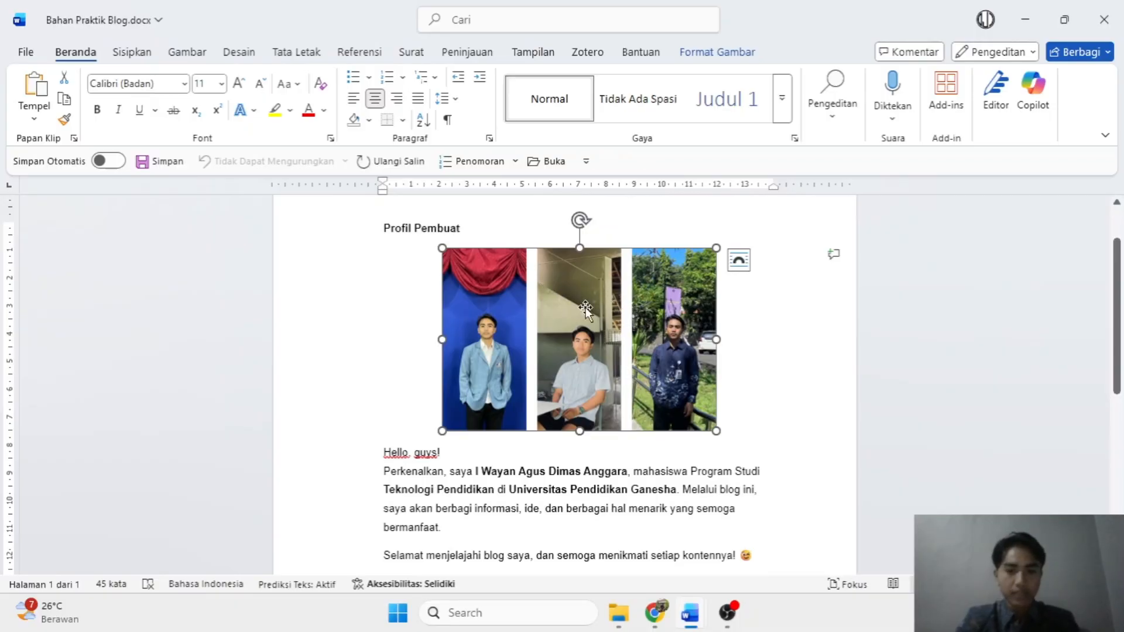
{"action": "right_click", "coordinate": [560, 288]}
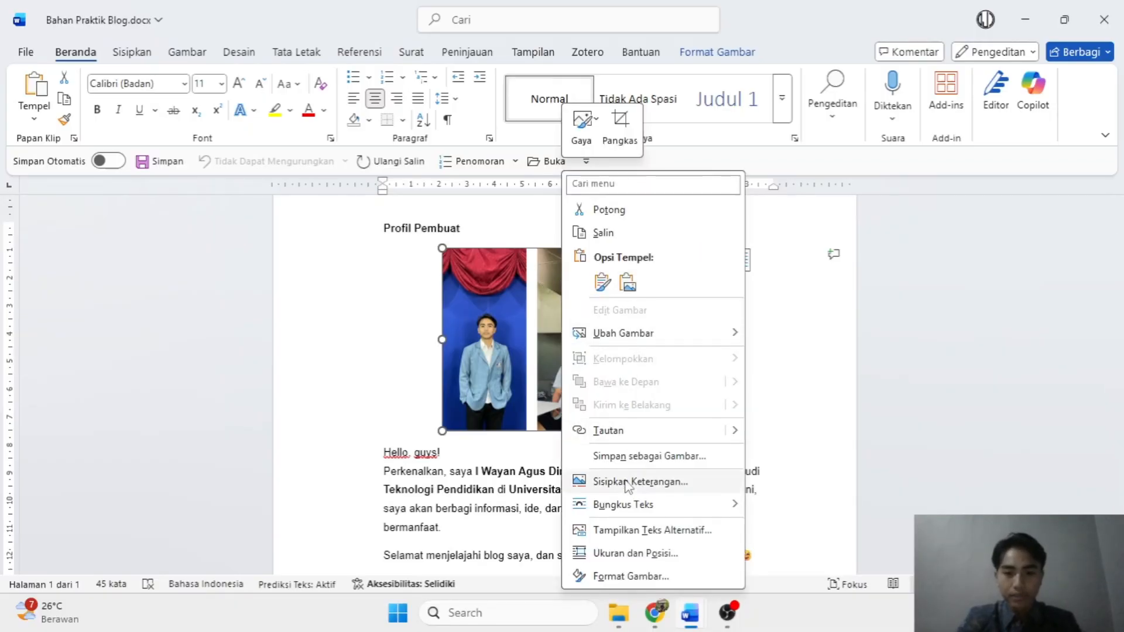
{"action": "left_click", "coordinate": [624, 234]}
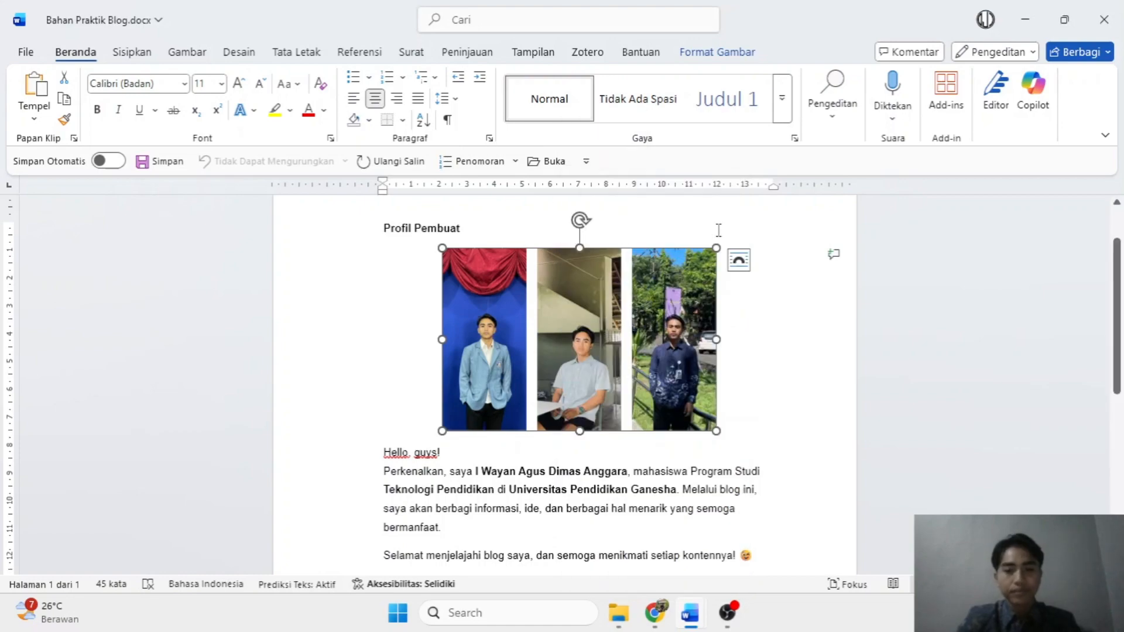
{"action": "left_click", "coordinate": [1025, 19]}
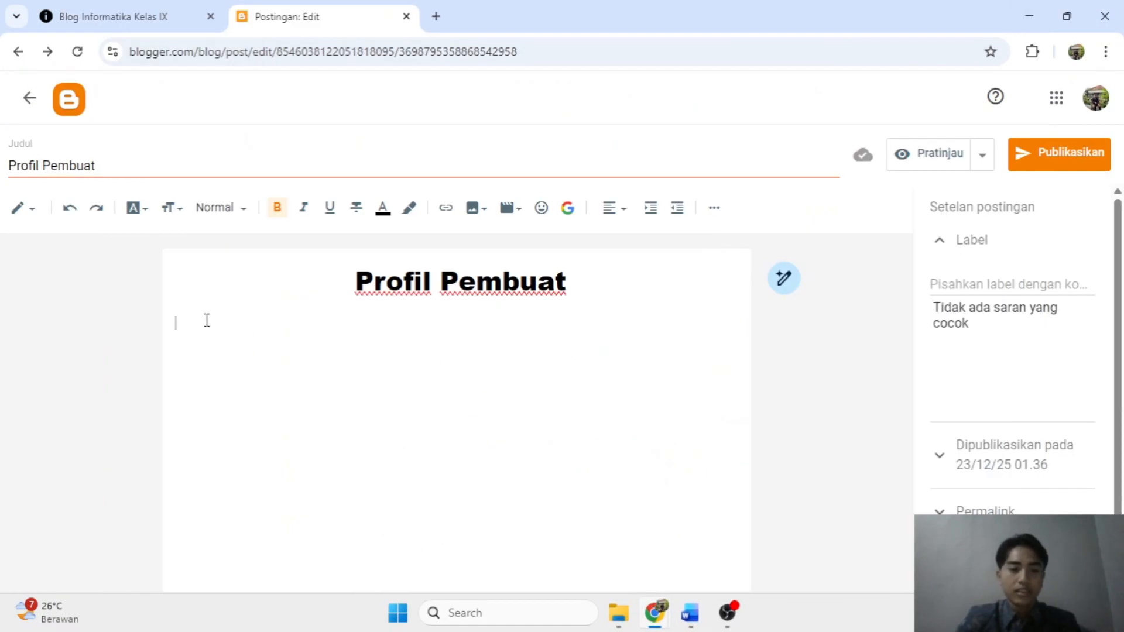
Paste the three-photo strip into the post body beneath the Profil Pembuat title.
{"action": "key", "text": "ctrl+v"}
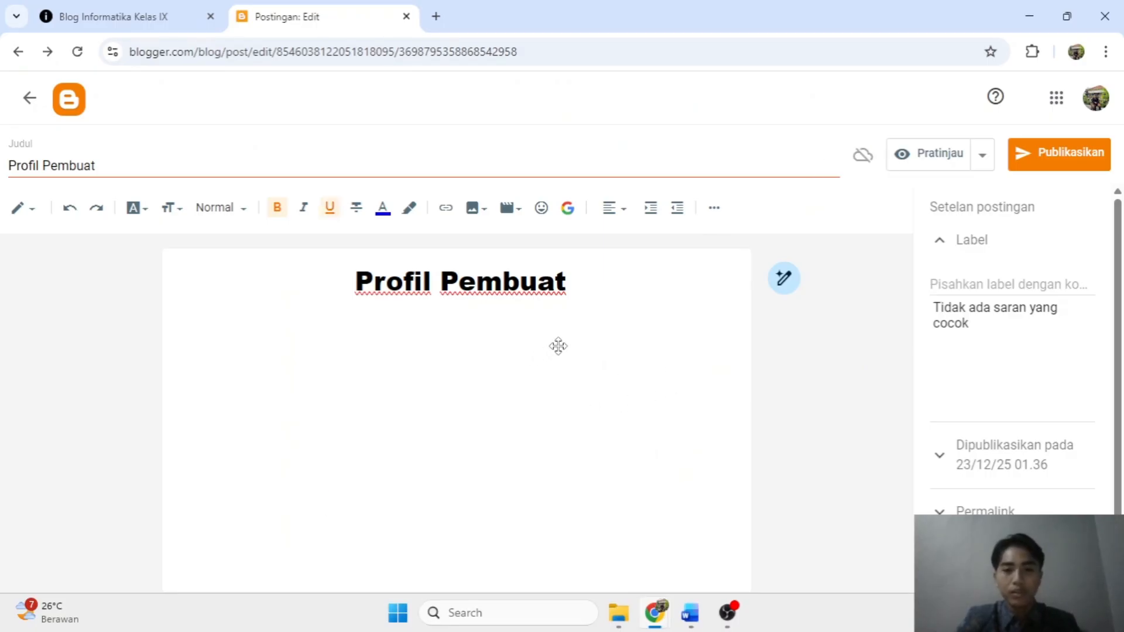
{"action": "left_click", "coordinate": [435, 398]}
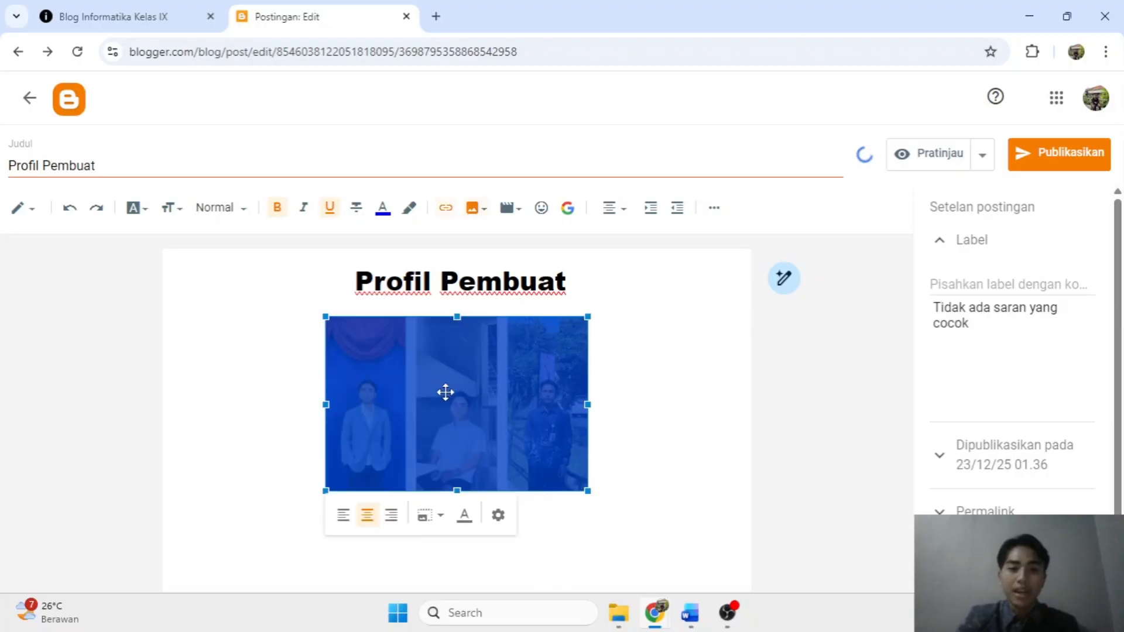
{"action": "left_click", "coordinate": [587, 382]}
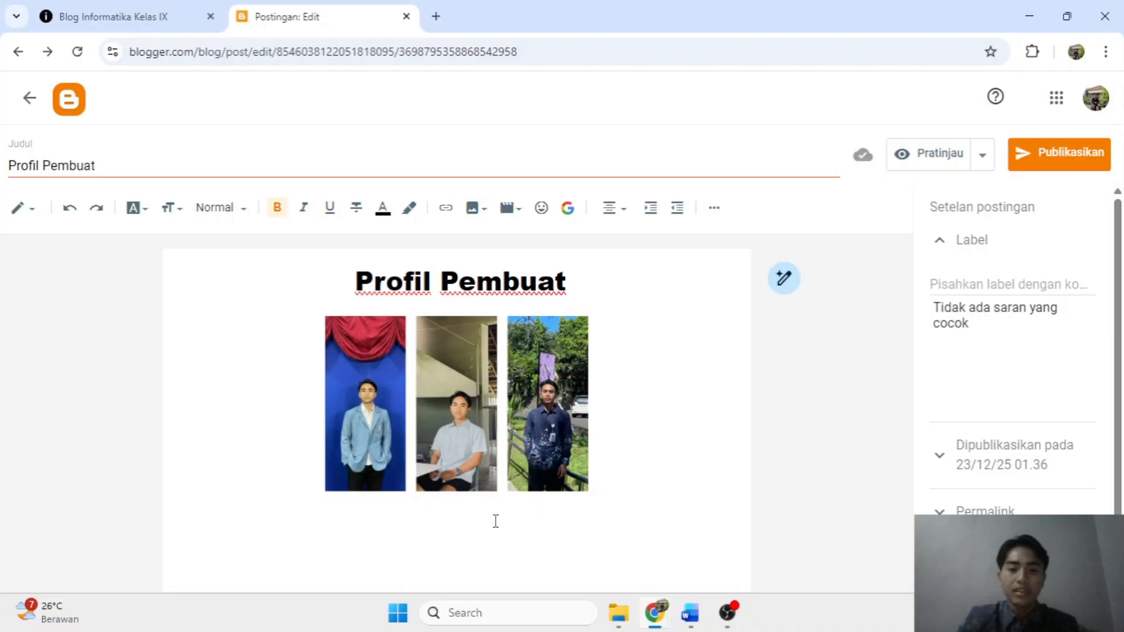
Select the introduction text from 'Hello' onward in the Word document, then minimize Word.
{"action": "mouse_move", "coordinate": [690, 613]}
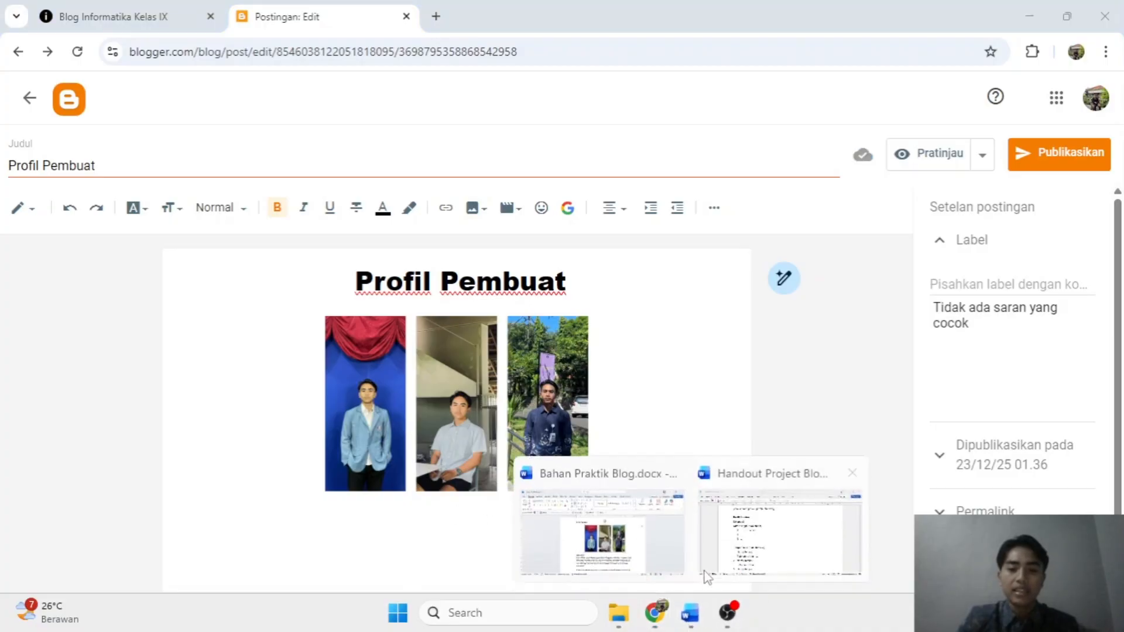
{"action": "left_click", "coordinate": [594, 527]}
{"action": "scroll", "coordinate": [595, 527], "scroll_direction": "down", "scroll_amount": 2}
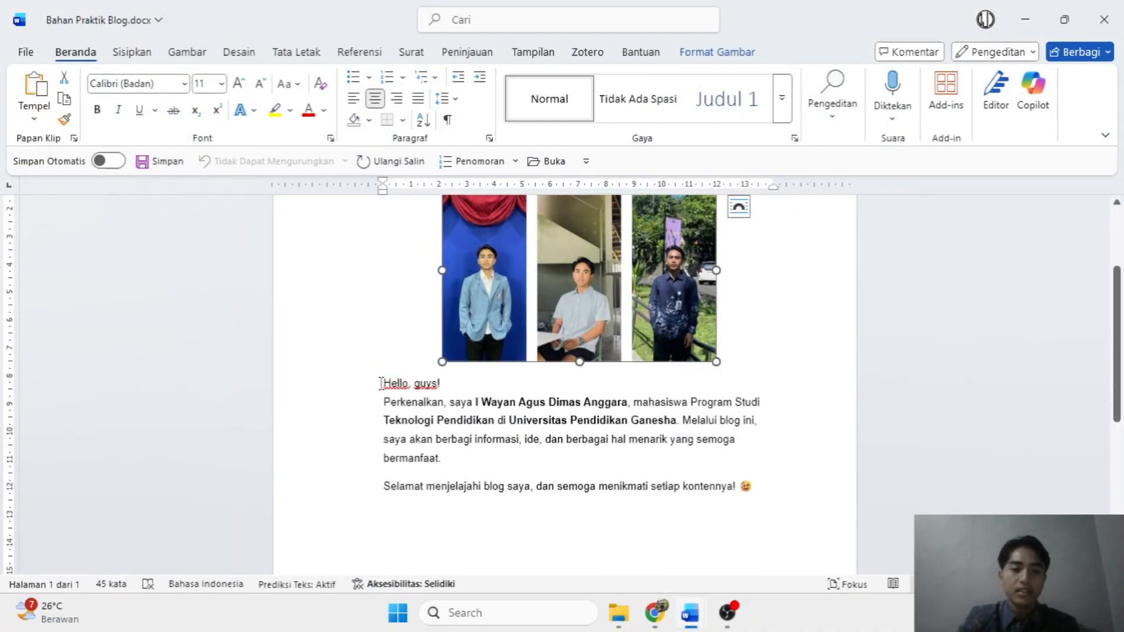
{"action": "left_click_drag", "start_coordinate": [381, 385], "coordinate": [753, 485]}
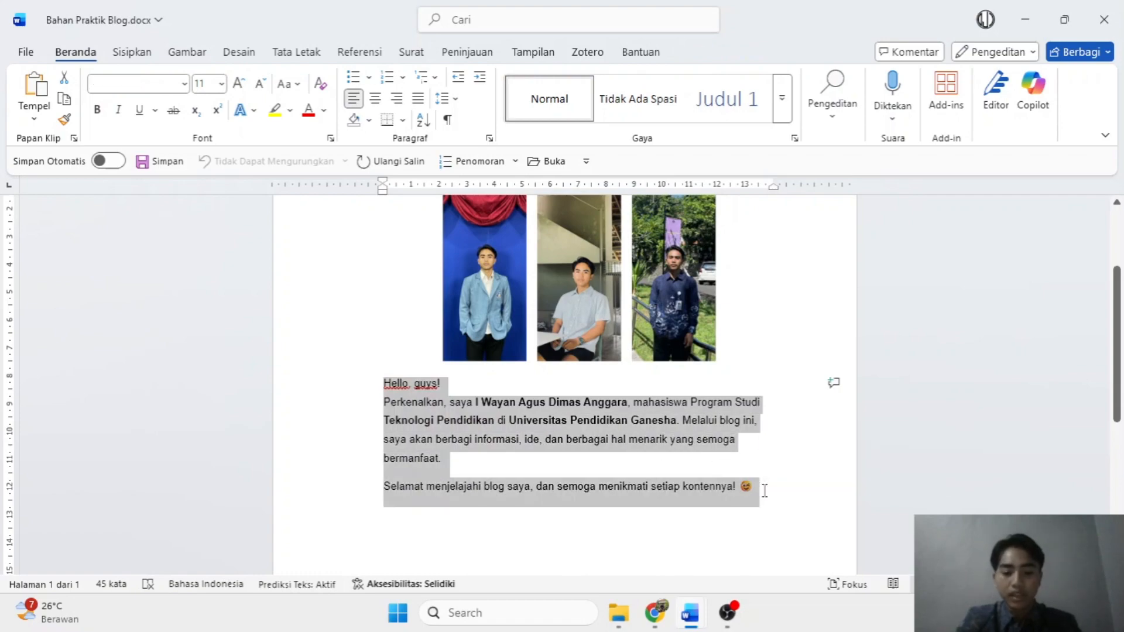
{"action": "left_click", "coordinate": [1025, 19]}
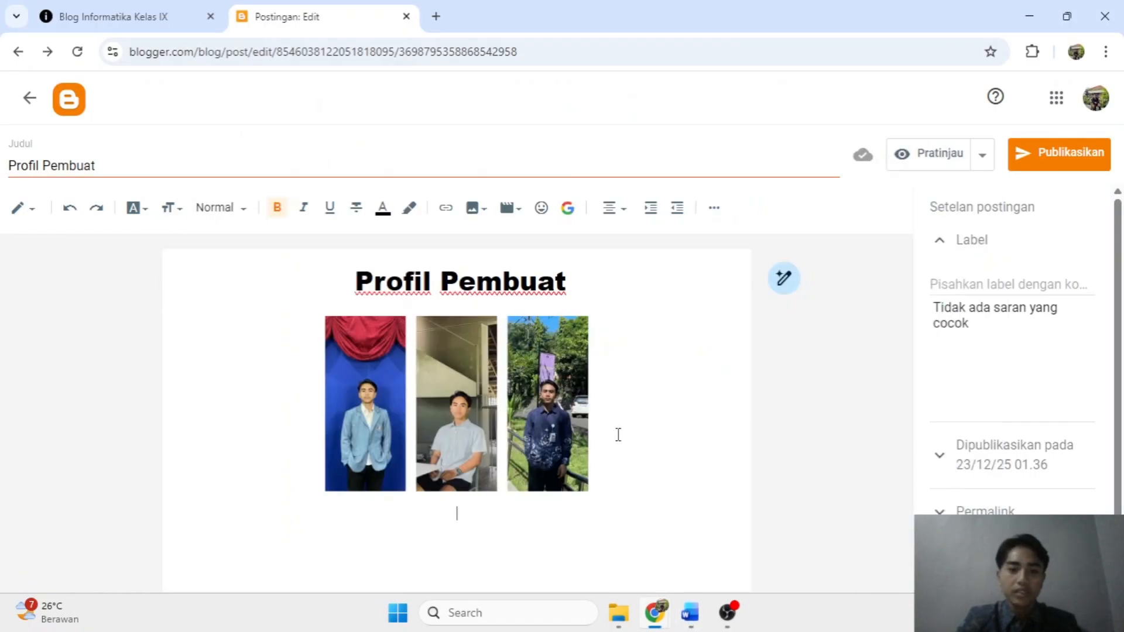
Paste the introduction text below the photos in the post.
{"action": "left_click", "coordinate": [468, 538]}
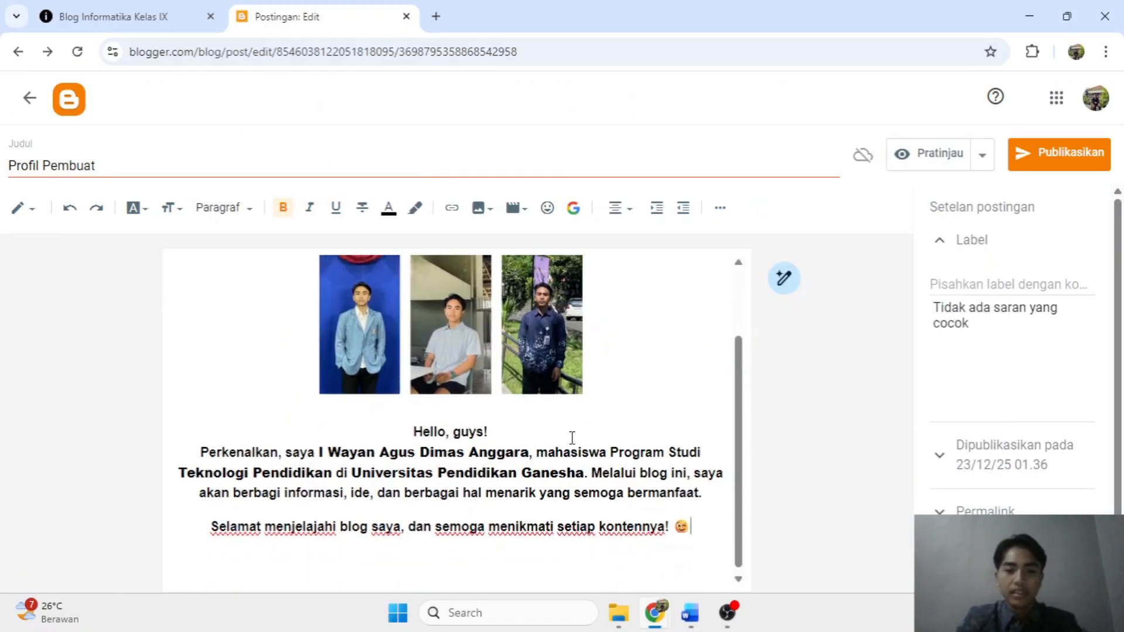
{"action": "scroll", "coordinate": [473, 381], "scroll_direction": "up", "scroll_amount": 1}
{"action": "scroll", "coordinate": [473, 382], "scroll_direction": "down", "scroll_amount": 2}
Apply the Paragraf style to both introduction paragraphs.
{"action": "left_click_drag", "start_coordinate": [208, 452], "coordinate": [721, 531]}
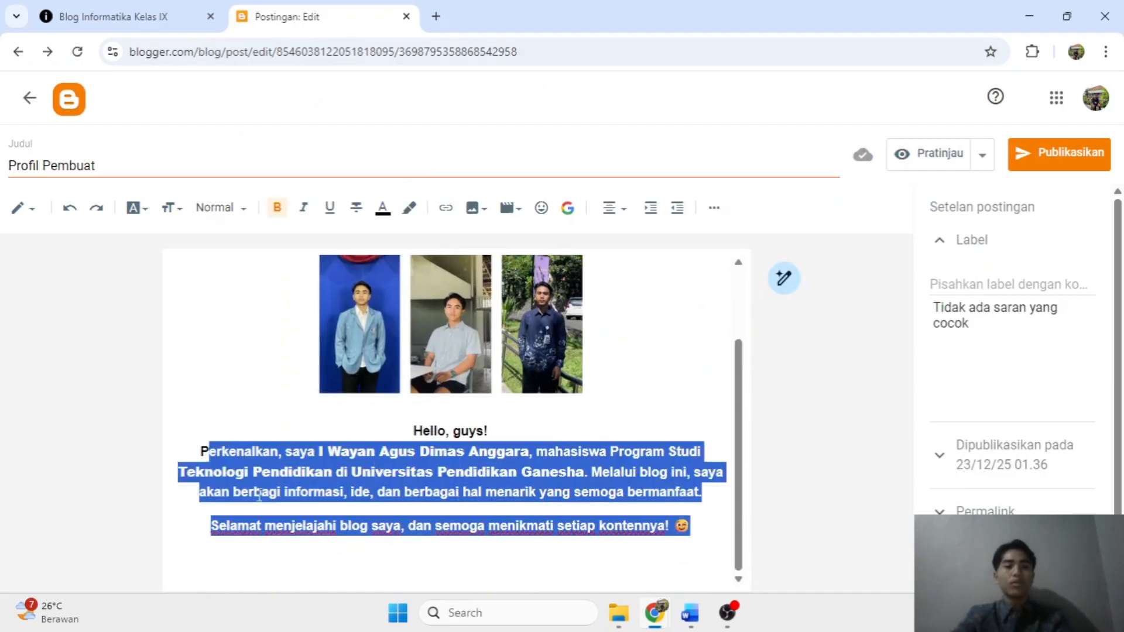
{"action": "left_click", "coordinate": [301, 450]}
{"action": "left_click_drag", "start_coordinate": [199, 451], "coordinate": [735, 545]}
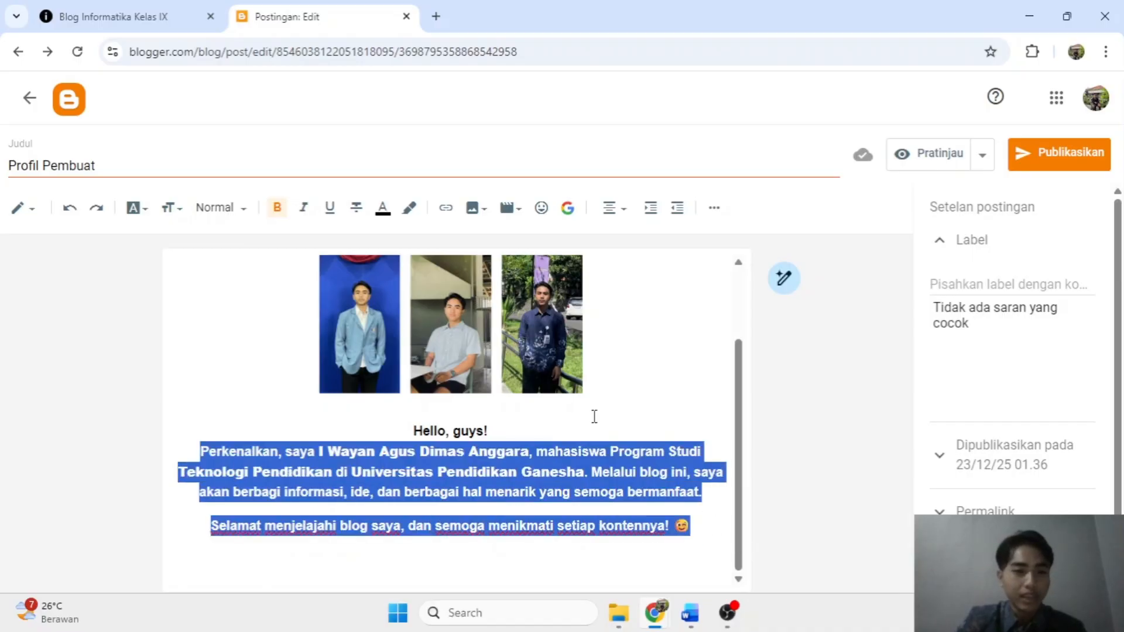
{"action": "left_click", "coordinate": [242, 211]}
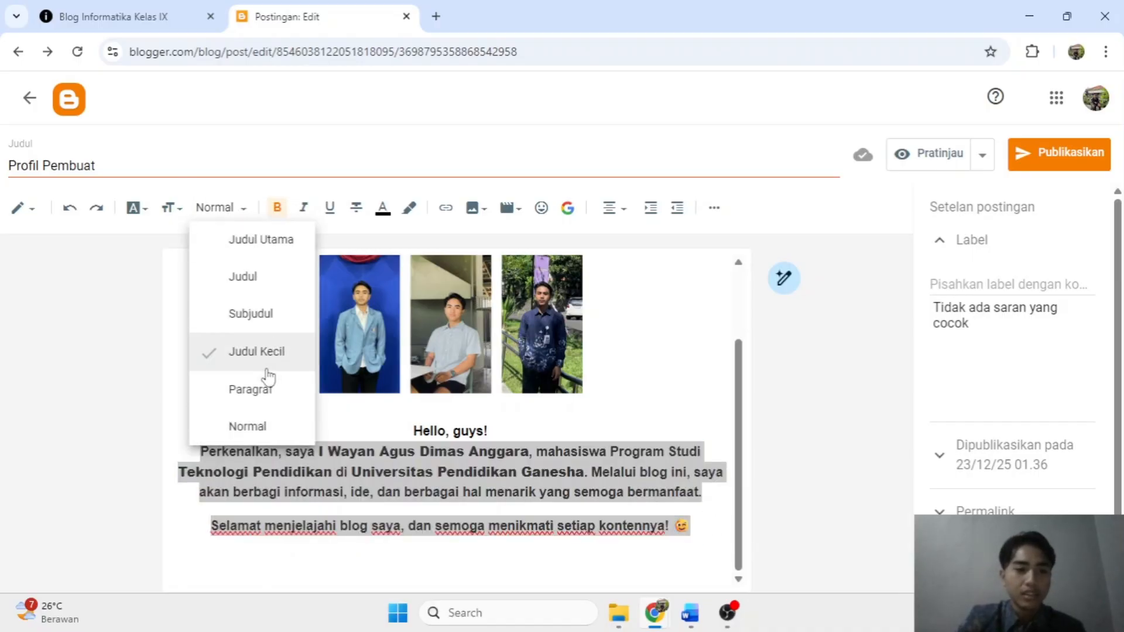
{"action": "left_click", "coordinate": [246, 426]}
{"action": "left_click", "coordinate": [214, 208]}
{"action": "left_click", "coordinate": [263, 390]}
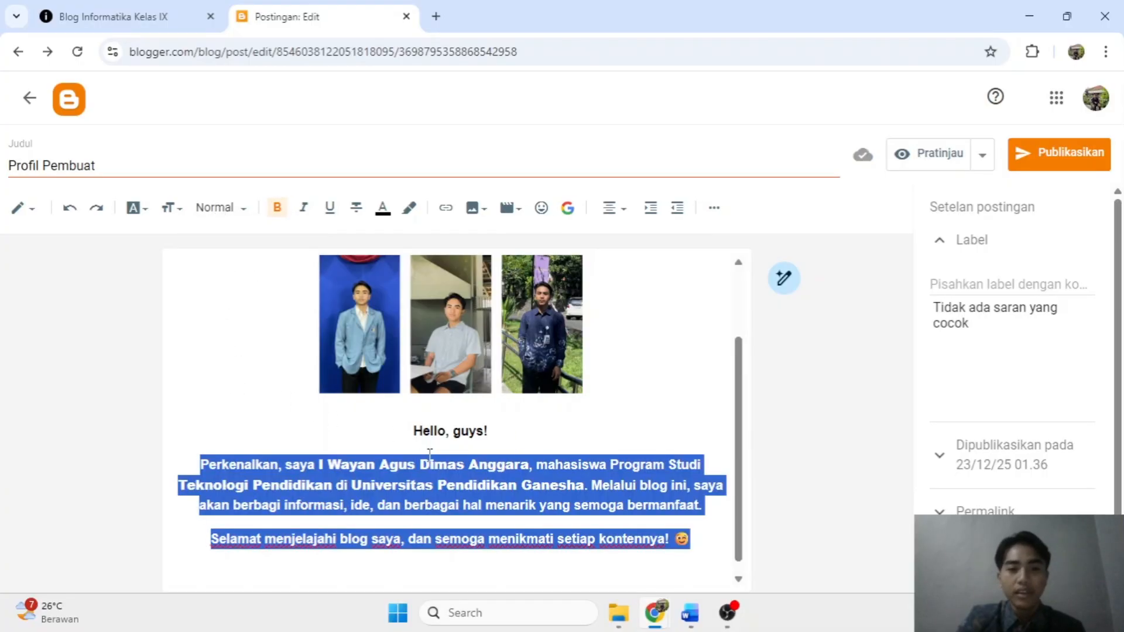
{"action": "scroll", "coordinate": [530, 391], "scroll_direction": "up", "scroll_amount": 2}
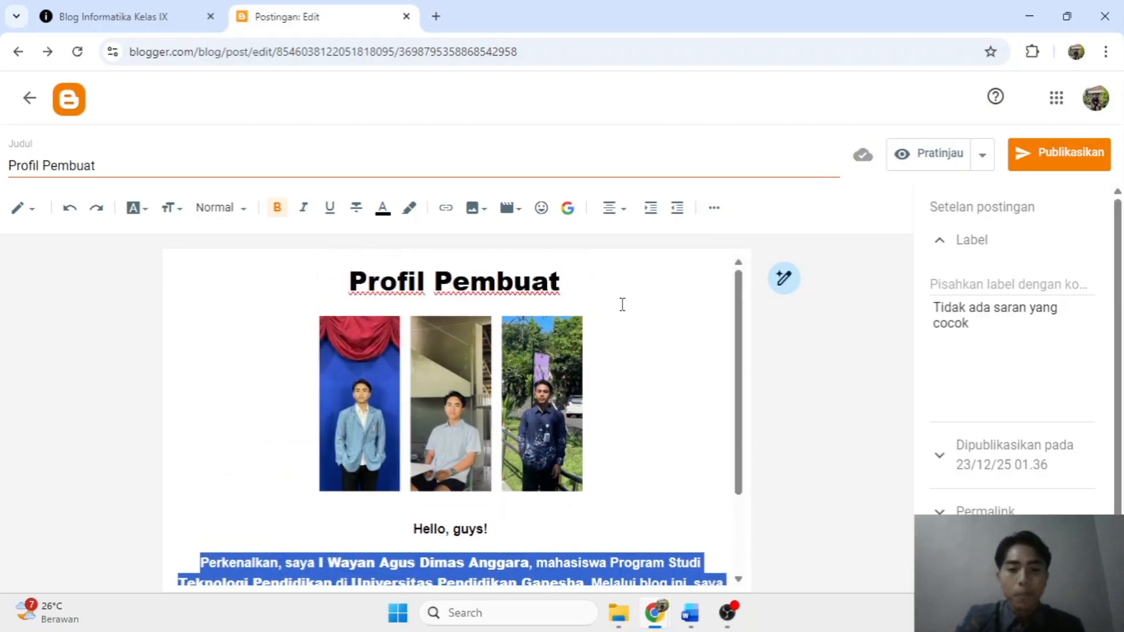
{"action": "left_click", "coordinate": [622, 305]}
{"action": "scroll", "coordinate": [456, 440], "scroll_direction": "down", "scroll_amount": 2}
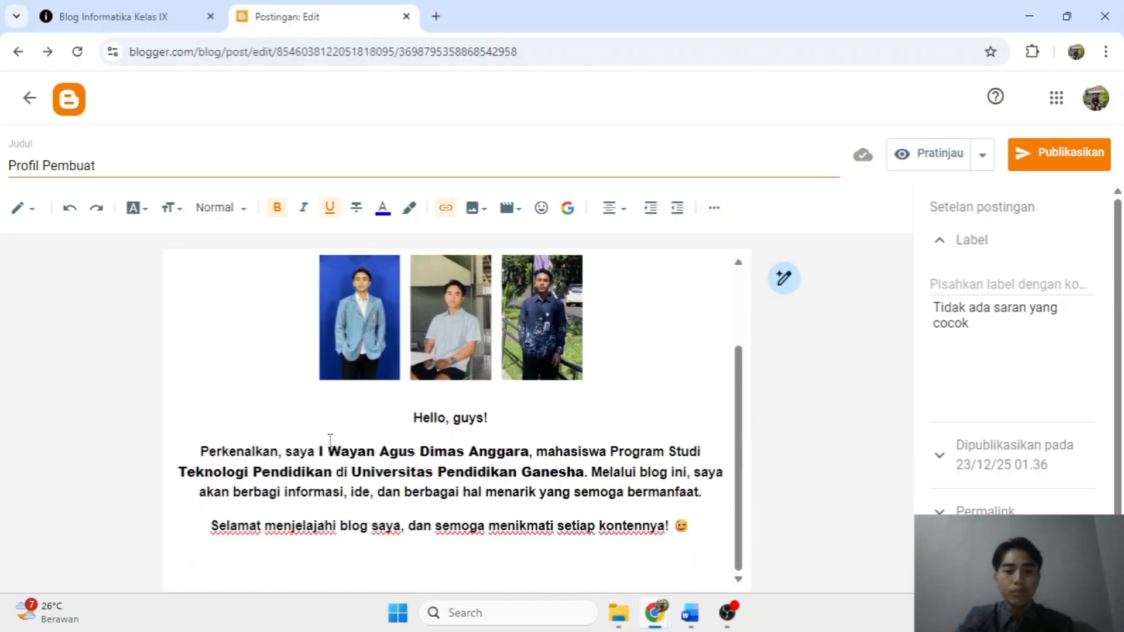
{"action": "scroll", "coordinate": [503, 363], "scroll_direction": "up", "scroll_amount": 2}
{"action": "scroll", "coordinate": [509, 362], "scroll_direction": "down", "scroll_amount": 2}
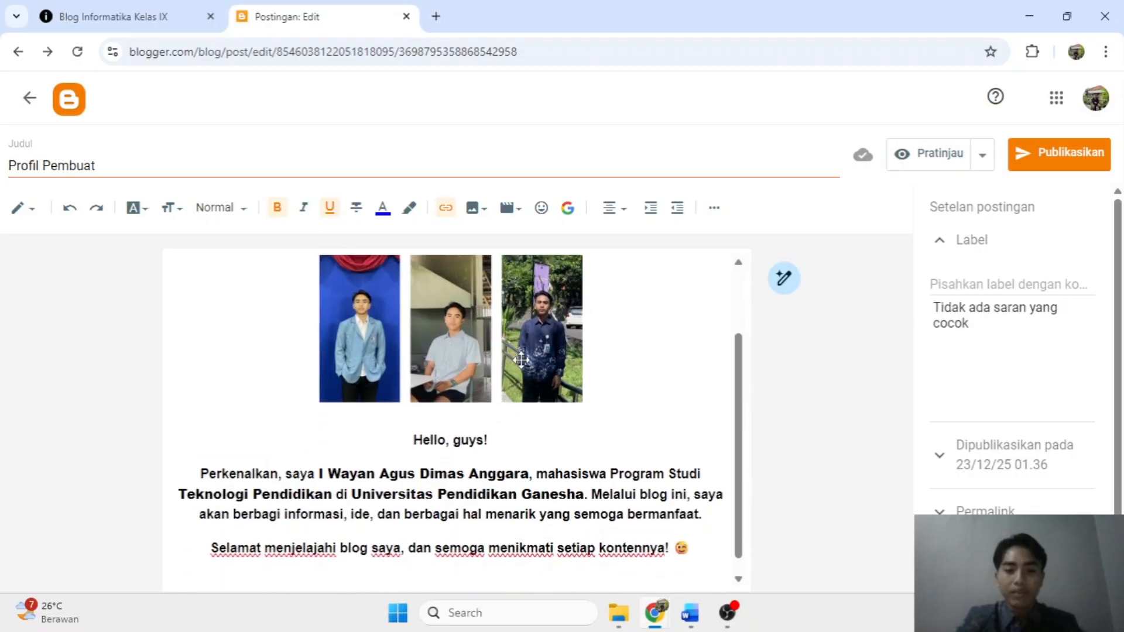
{"action": "scroll", "coordinate": [521, 359], "scroll_direction": "up", "scroll_amount": 1}
{"action": "scroll", "coordinate": [521, 359], "scroll_direction": "up", "scroll_amount": 1}
{"action": "scroll", "coordinate": [536, 310], "scroll_direction": "down", "scroll_amount": 2}
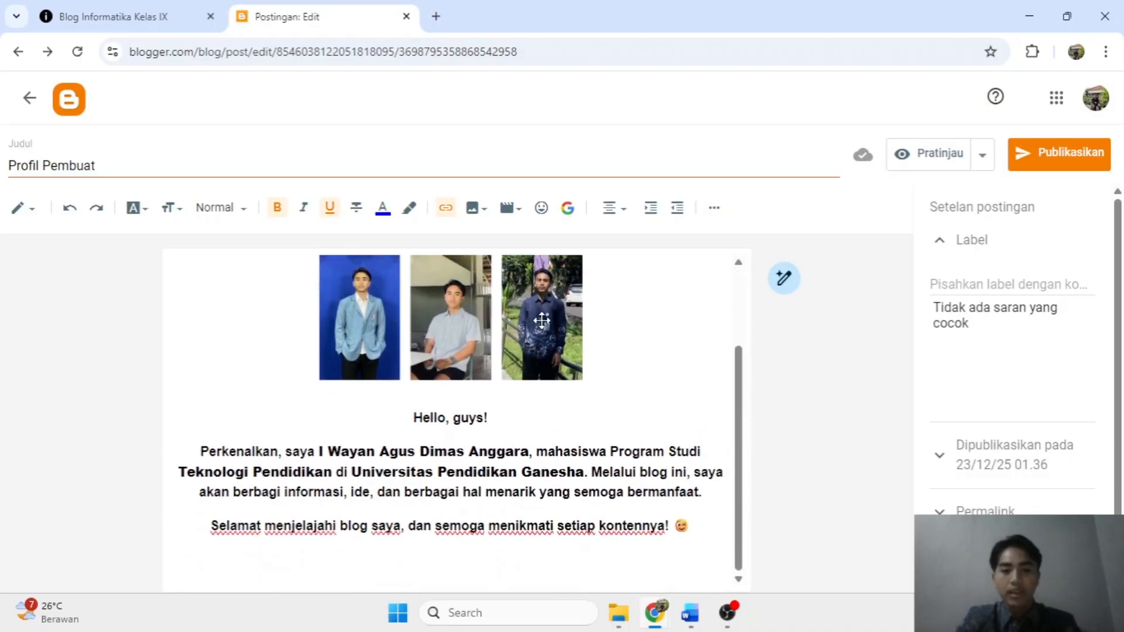
Insert an empty line above the Profil Pembuat heading.
{"action": "scroll", "coordinate": [535, 311], "scroll_direction": "up", "scroll_amount": 2}
{"action": "left_click", "coordinate": [344, 280]}
{"action": "key", "text": "Return"}
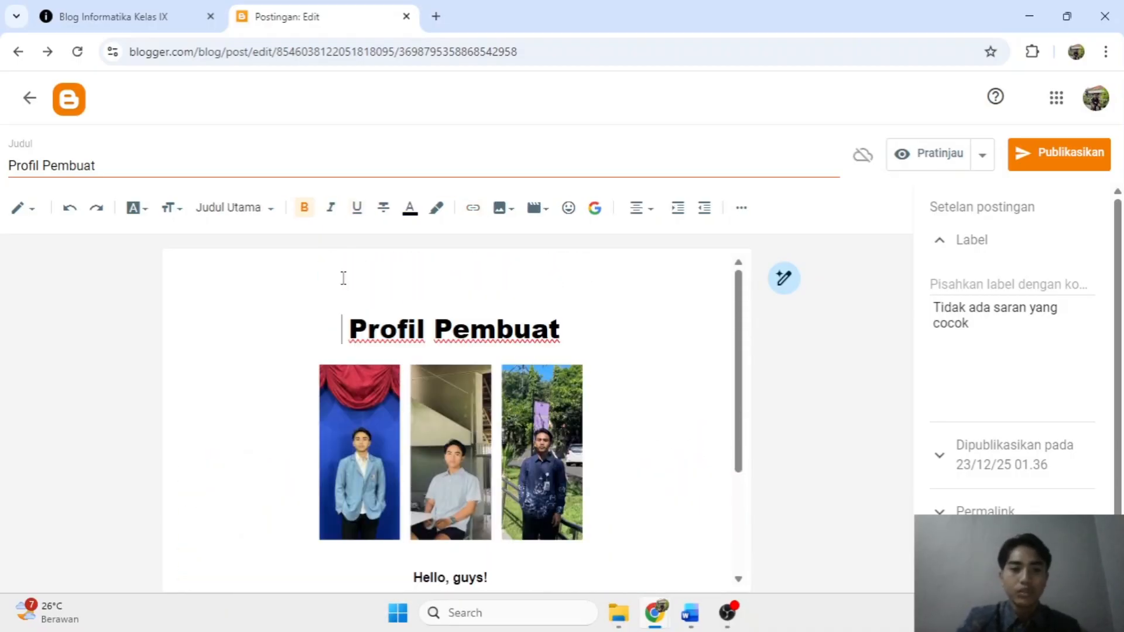
{"action": "scroll", "coordinate": [571, 267], "scroll_direction": "down", "scroll_amount": 3}
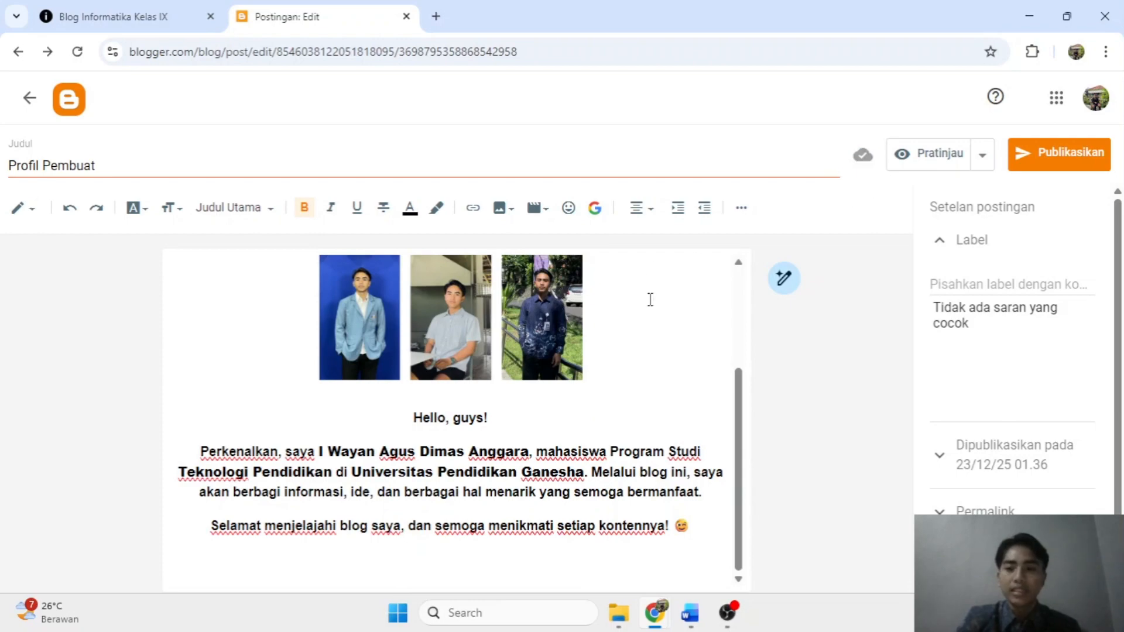
{"action": "scroll", "coordinate": [466, 370], "scroll_direction": "up", "scroll_amount": 3}
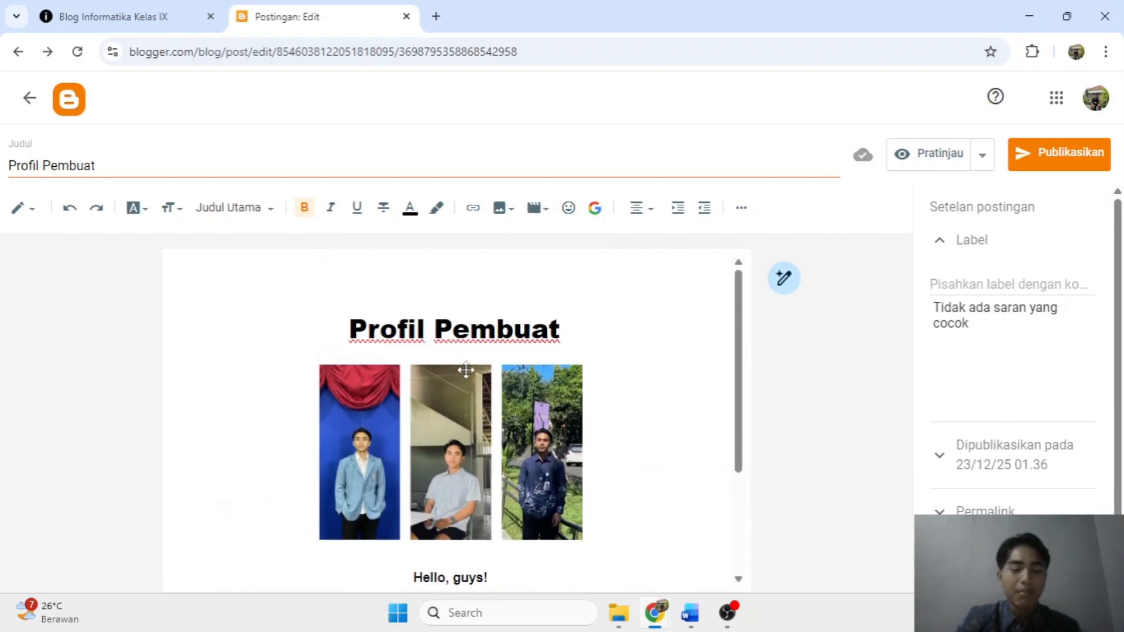
{"action": "scroll", "coordinate": [466, 370], "scroll_direction": "down", "scroll_amount": 2}
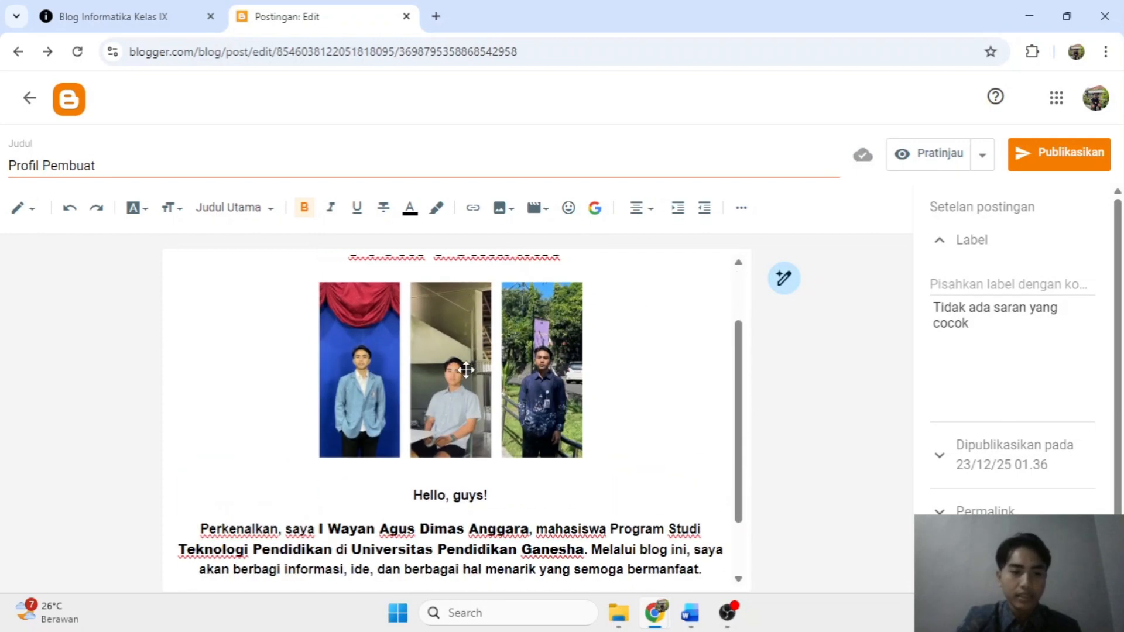
{"action": "scroll", "coordinate": [466, 370], "scroll_direction": "up", "scroll_amount": 2}
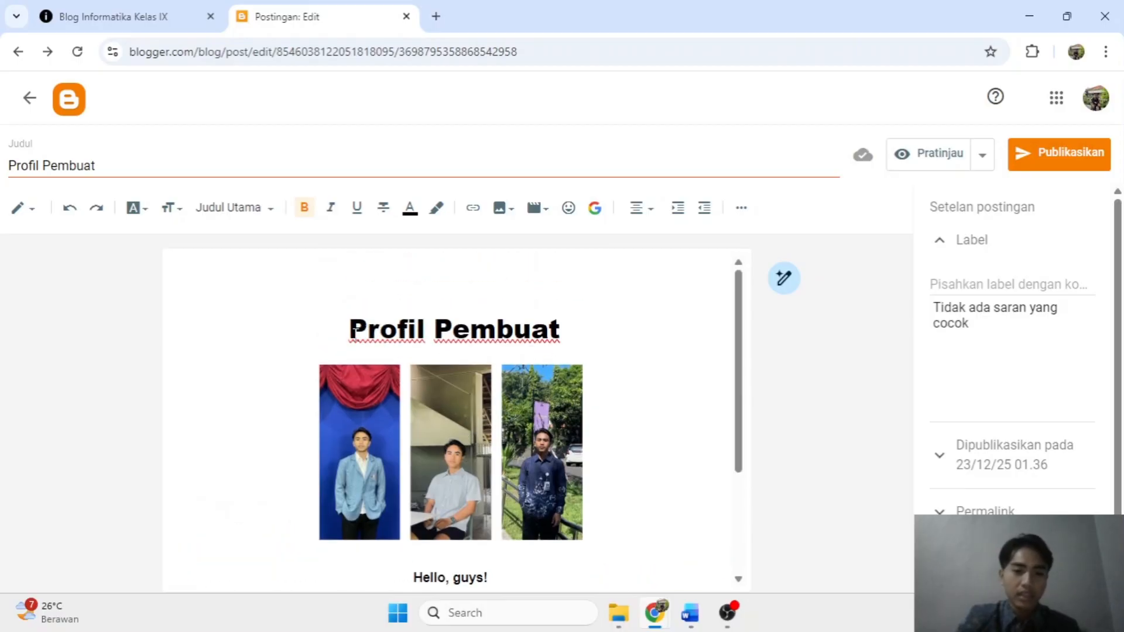
{"action": "left_click_drag", "start_coordinate": [351, 330], "coordinate": [584, 341]}
{"action": "scroll", "coordinate": [435, 420], "scroll_direction": "down", "scroll_amount": 3}
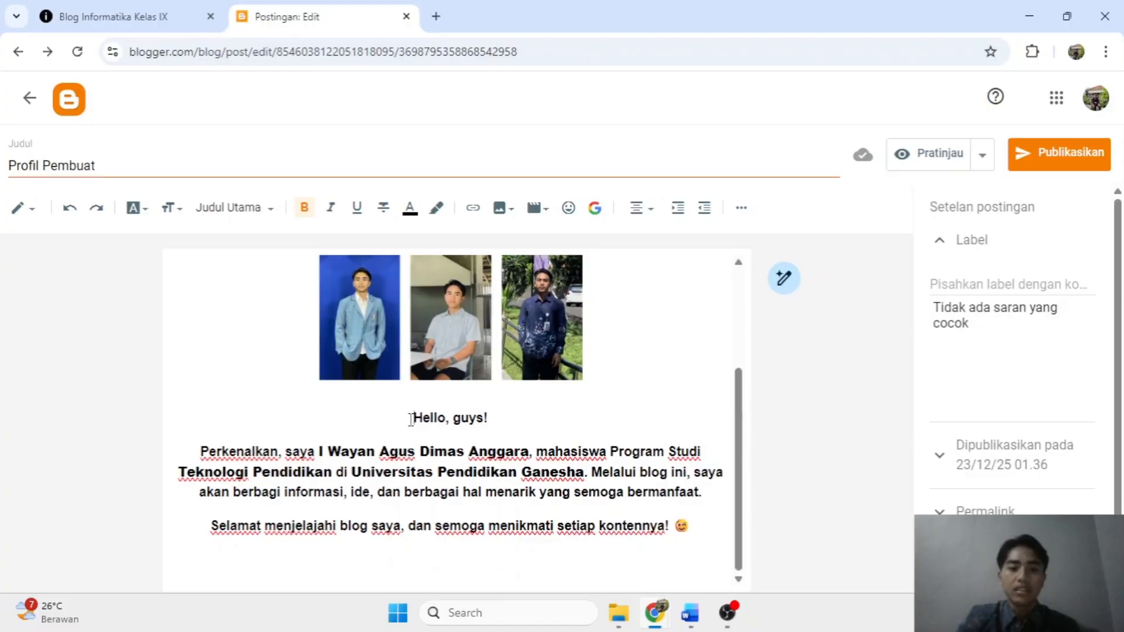
Select the 'Hello, guys!' line and the introduction paragraph, then place the caret in the closing line.
{"action": "left_click_drag", "start_coordinate": [411, 419], "coordinate": [510, 414]}
{"action": "left_click_drag", "start_coordinate": [200, 452], "coordinate": [702, 530]}
{"action": "left_click", "coordinate": [588, 472]}
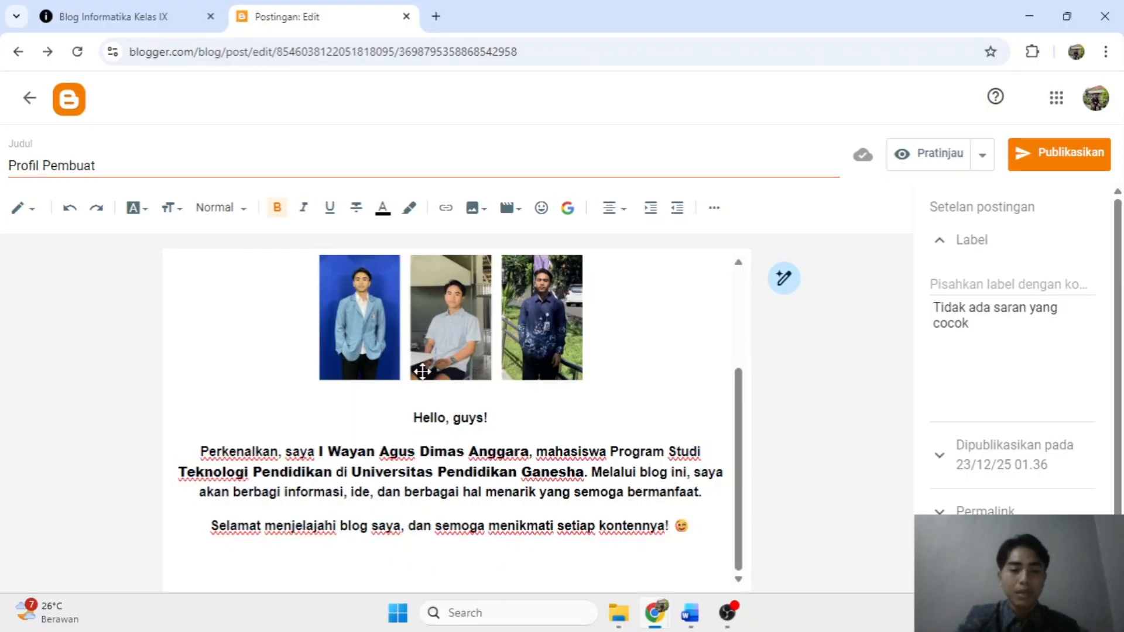
{"action": "scroll", "coordinate": [421, 371], "scroll_direction": "up", "scroll_amount": 2}
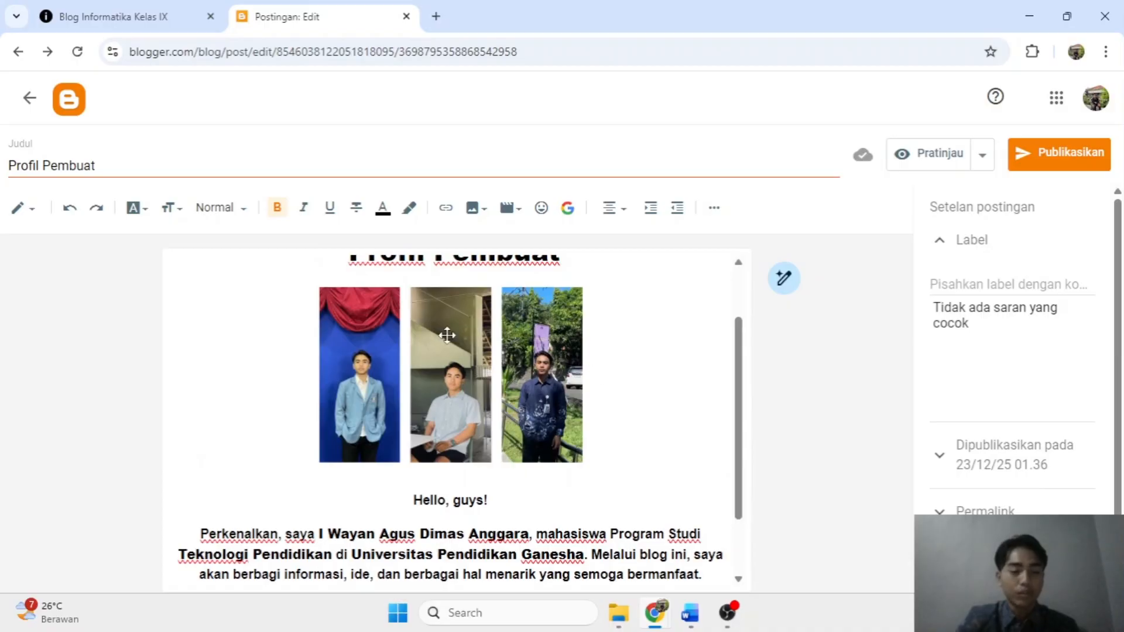
{"action": "scroll", "coordinate": [446, 335], "scroll_direction": "down", "scroll_amount": 2}
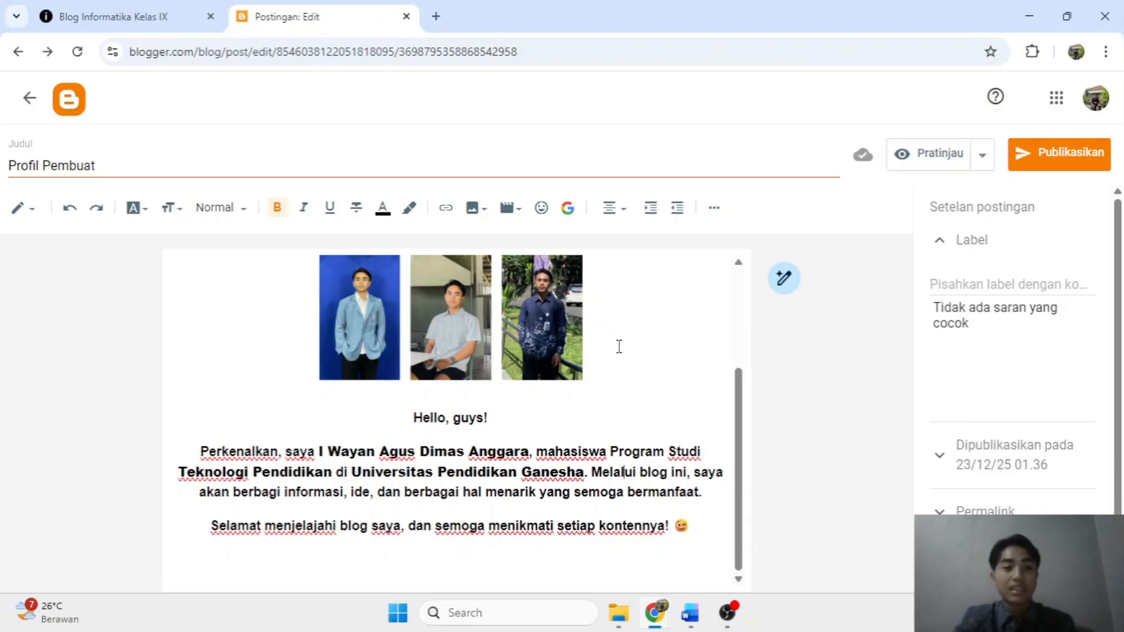
{"action": "left_click", "coordinate": [704, 521]}
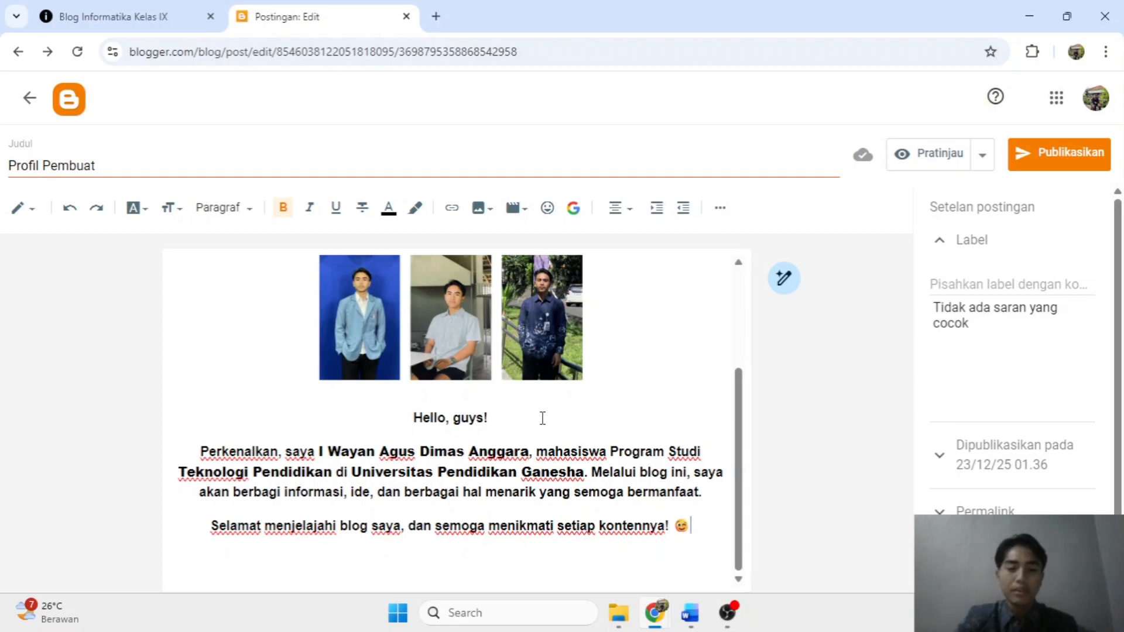
Undo and redo to restore the heading above the photos, and return the post's end to normal text.
{"action": "left_click", "coordinate": [69, 209]}
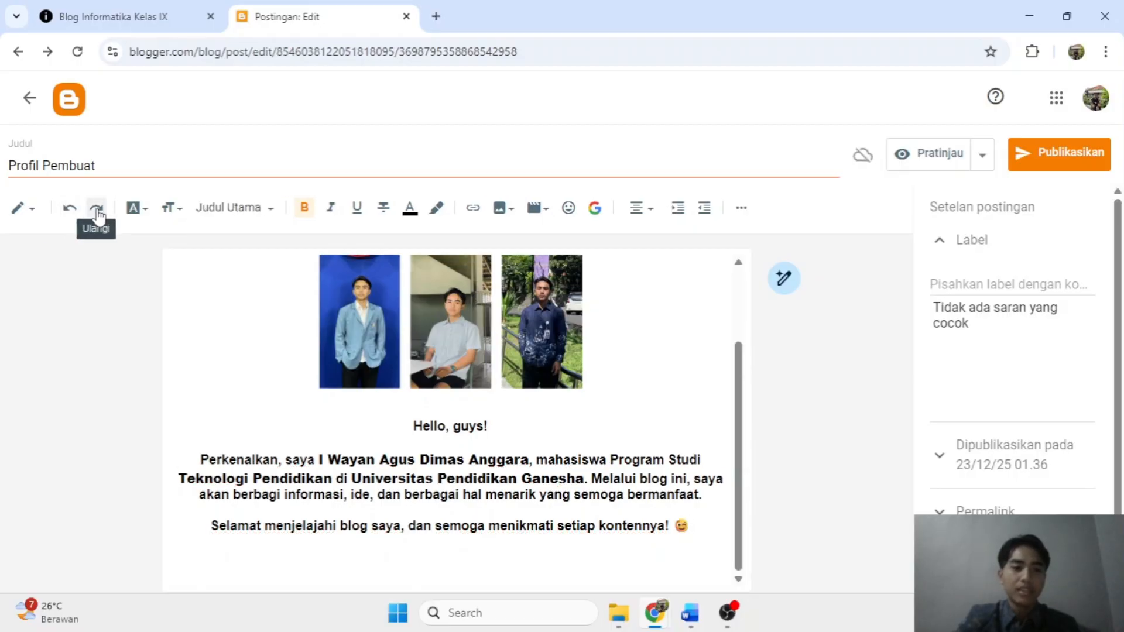
{"action": "left_click", "coordinate": [97, 210]}
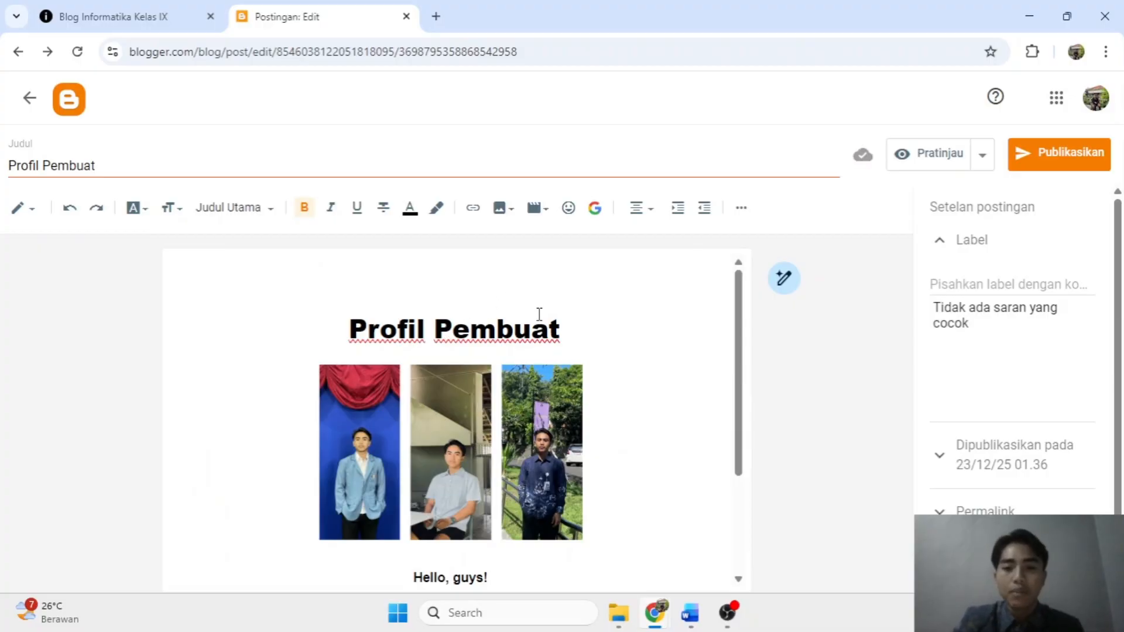
{"action": "scroll", "coordinate": [539, 315], "scroll_direction": "down", "scroll_amount": 3}
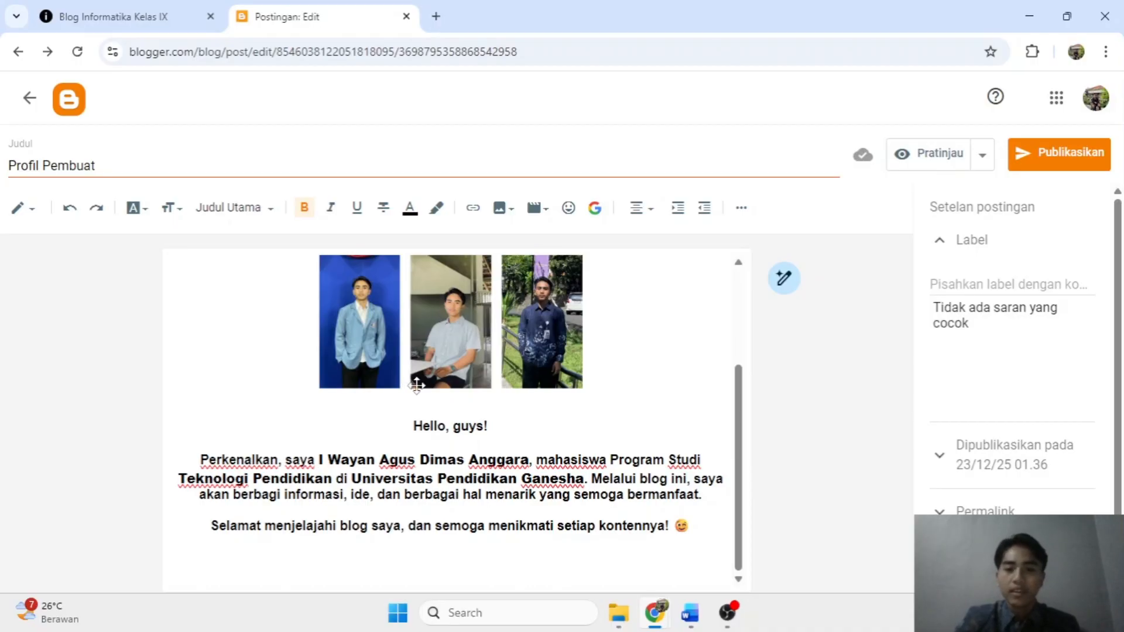
{"action": "scroll", "coordinate": [536, 340], "scroll_direction": "up", "scroll_amount": 3}
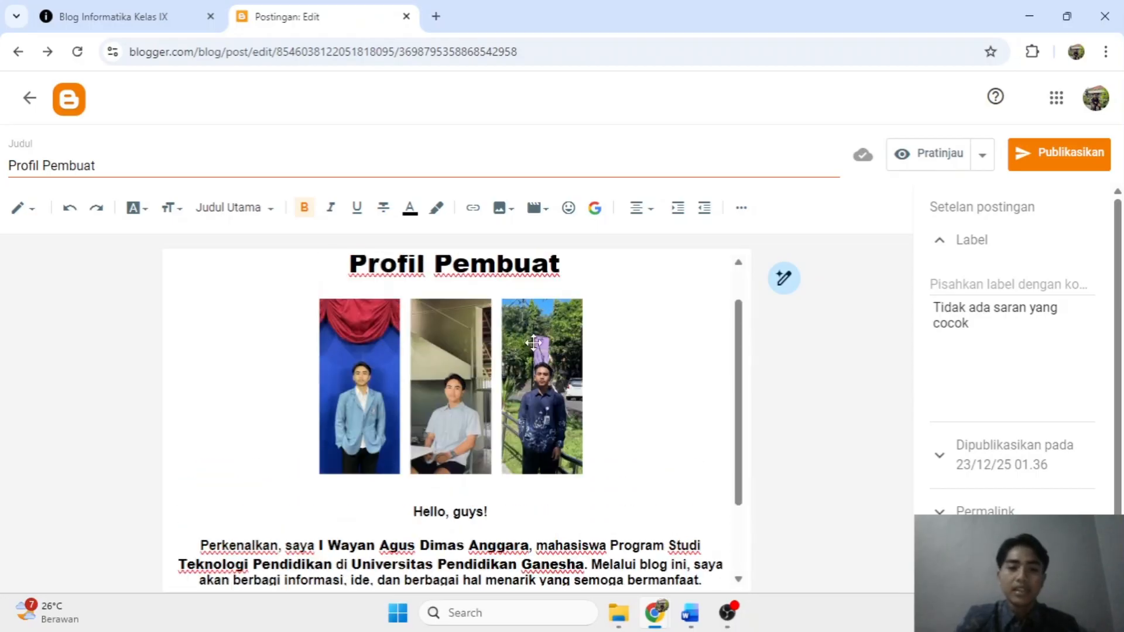
{"action": "scroll", "coordinate": [537, 339], "scroll_direction": "down", "scroll_amount": 3}
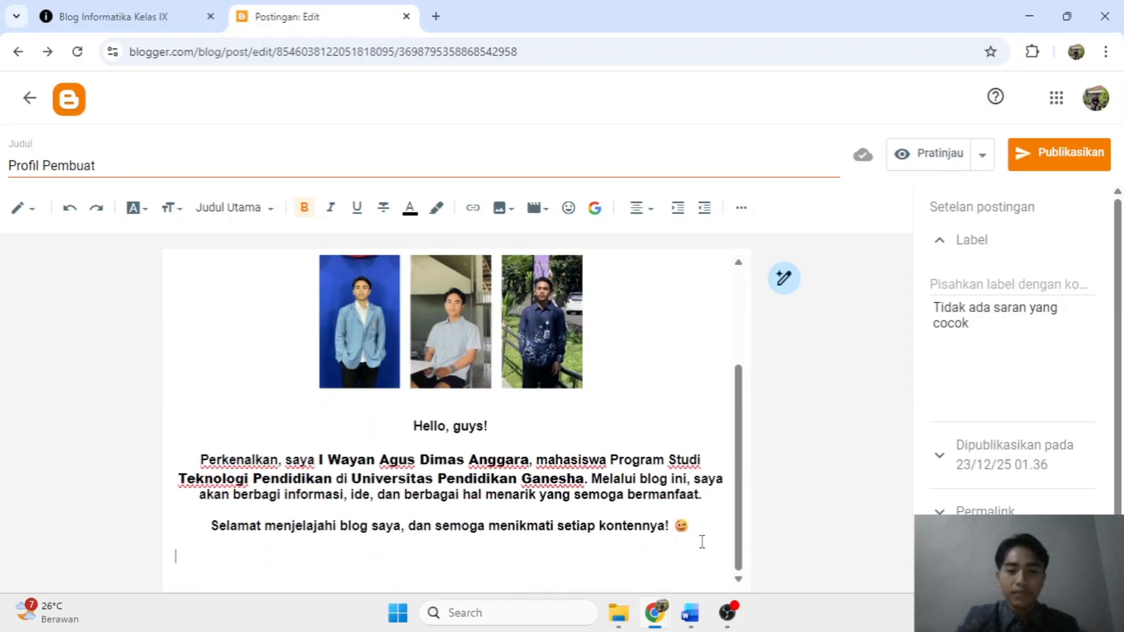
{"action": "left_click", "coordinate": [694, 529]}
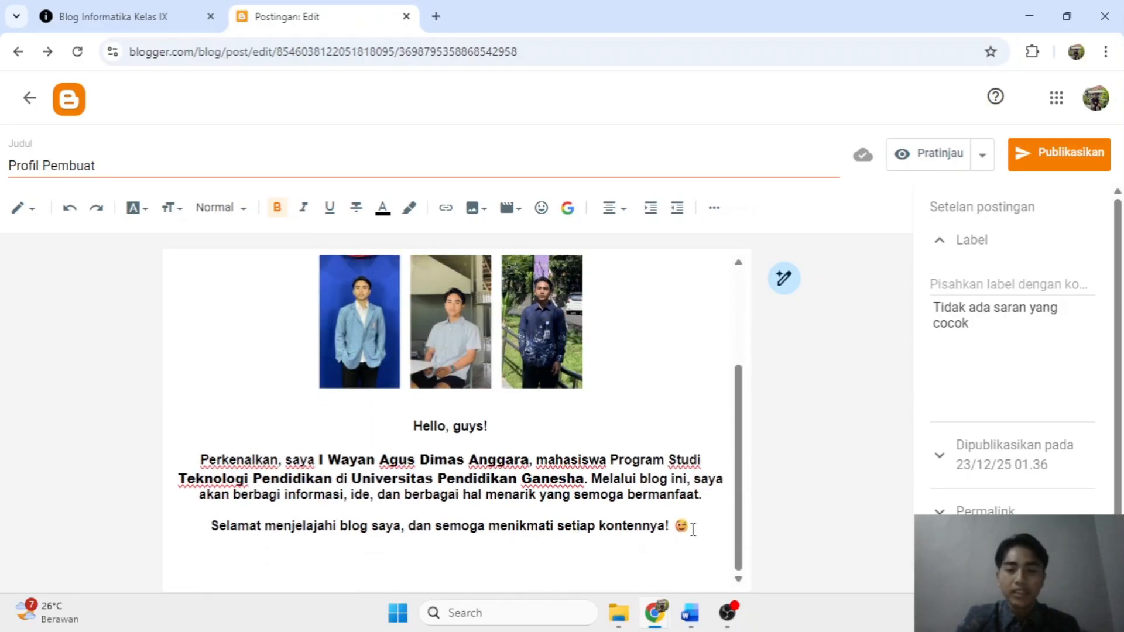
Publish the Profil Pembuat post, confirming with KONFIRMASI in the 'Publikasikan postingan?' dialog.
{"action": "left_click", "coordinate": [1043, 157]}
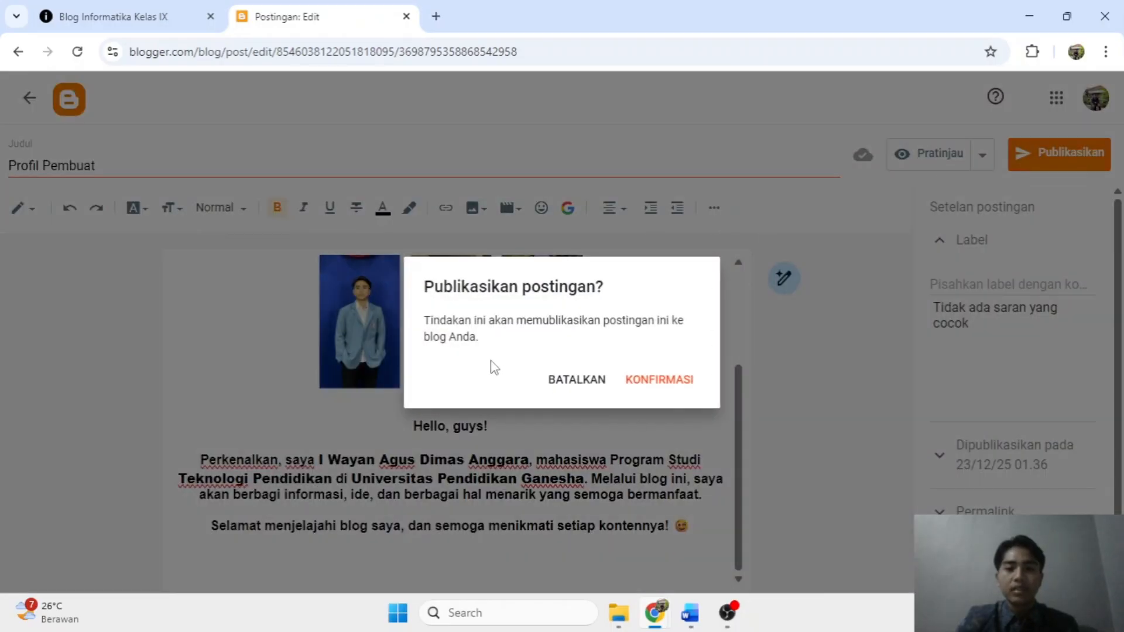
{"action": "left_click", "coordinate": [670, 387]}
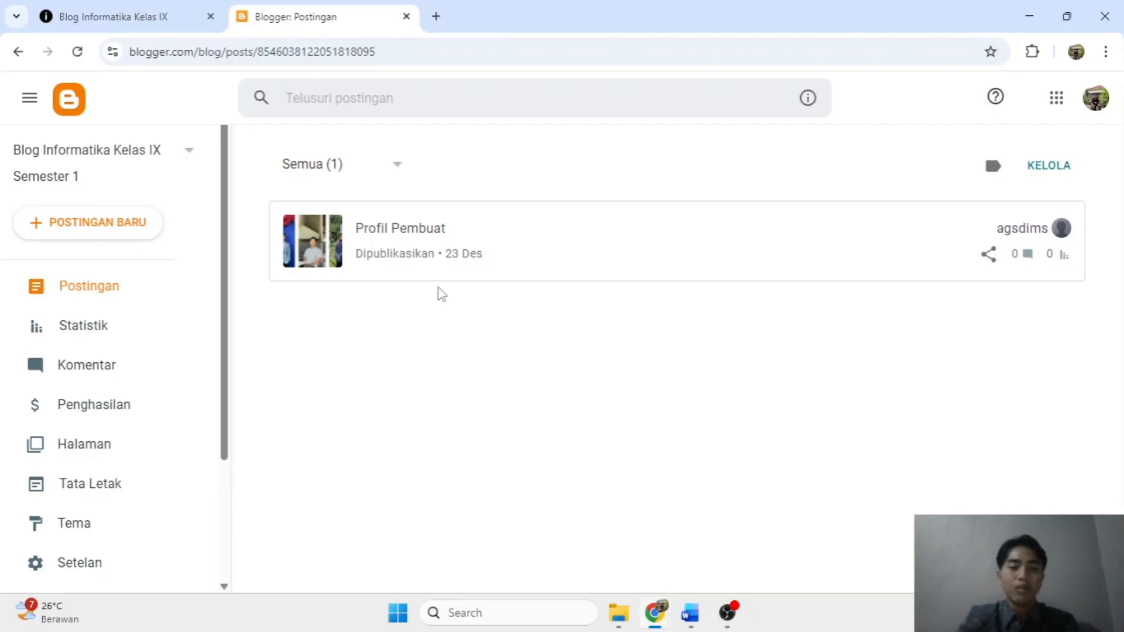
Open the Semester 1 blog in a new tab via 'Lihat blog' in the sidebar.
{"action": "scroll", "coordinate": [82, 330], "scroll_direction": "down", "scroll_amount": 3}
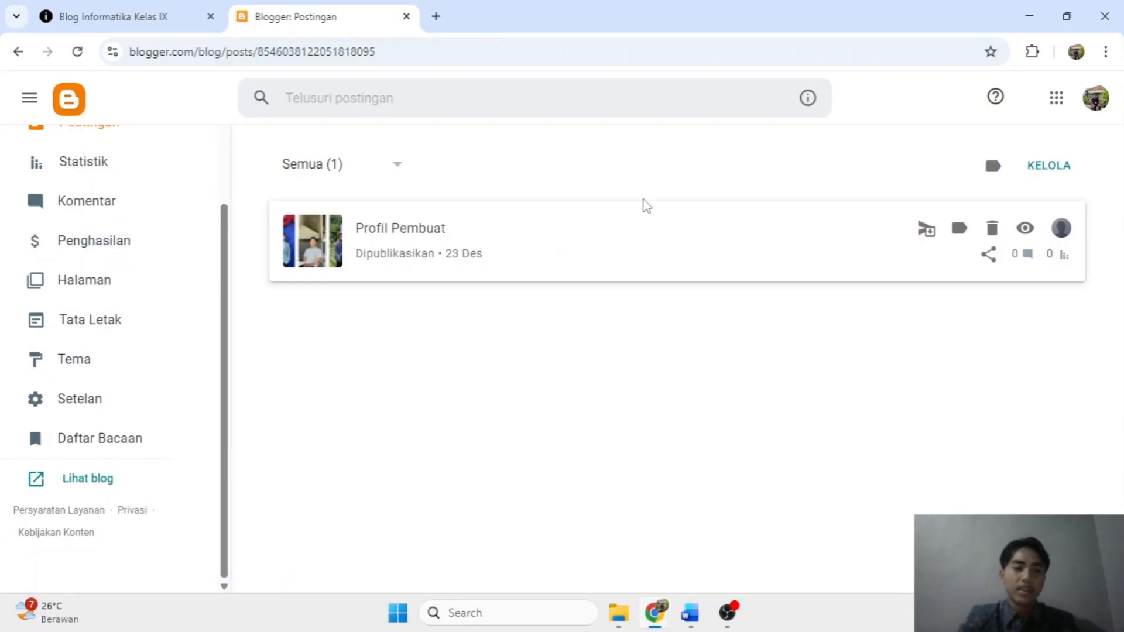
{"action": "scroll", "coordinate": [82, 354], "scroll_direction": "up", "scroll_amount": 3}
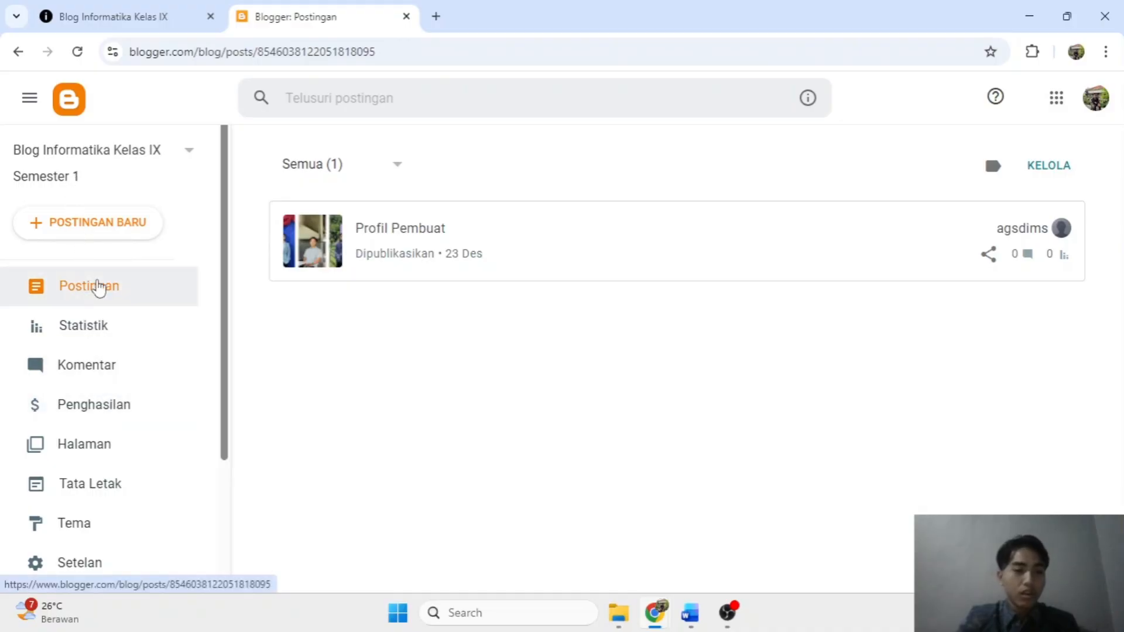
{"action": "scroll", "coordinate": [98, 287], "scroll_direction": "down", "scroll_amount": 3}
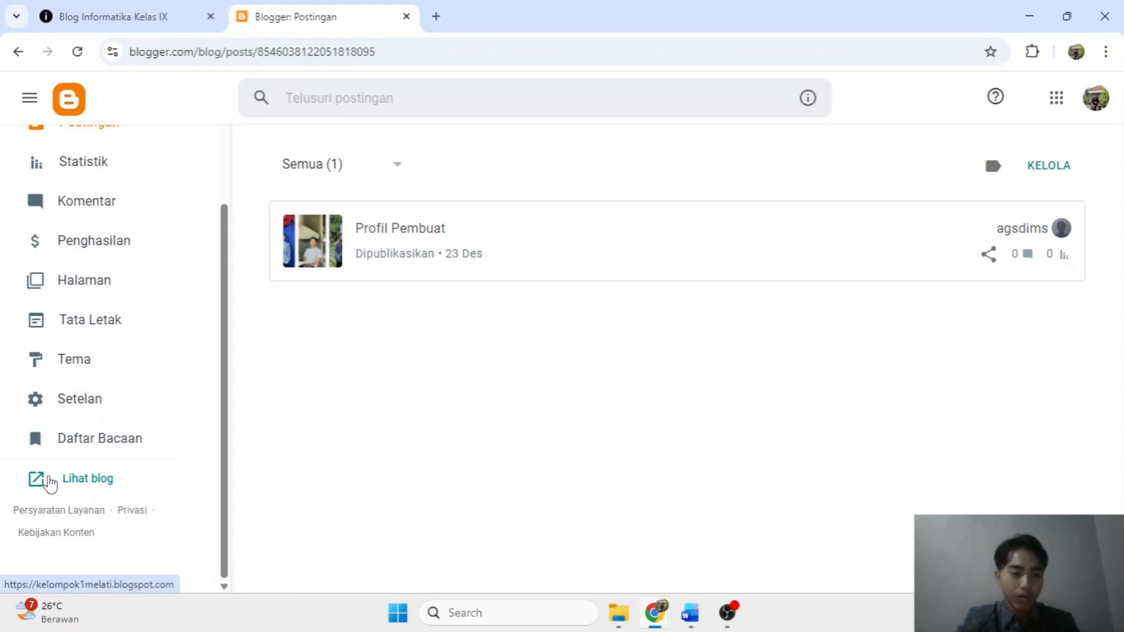
{"action": "left_click", "coordinate": [51, 484]}
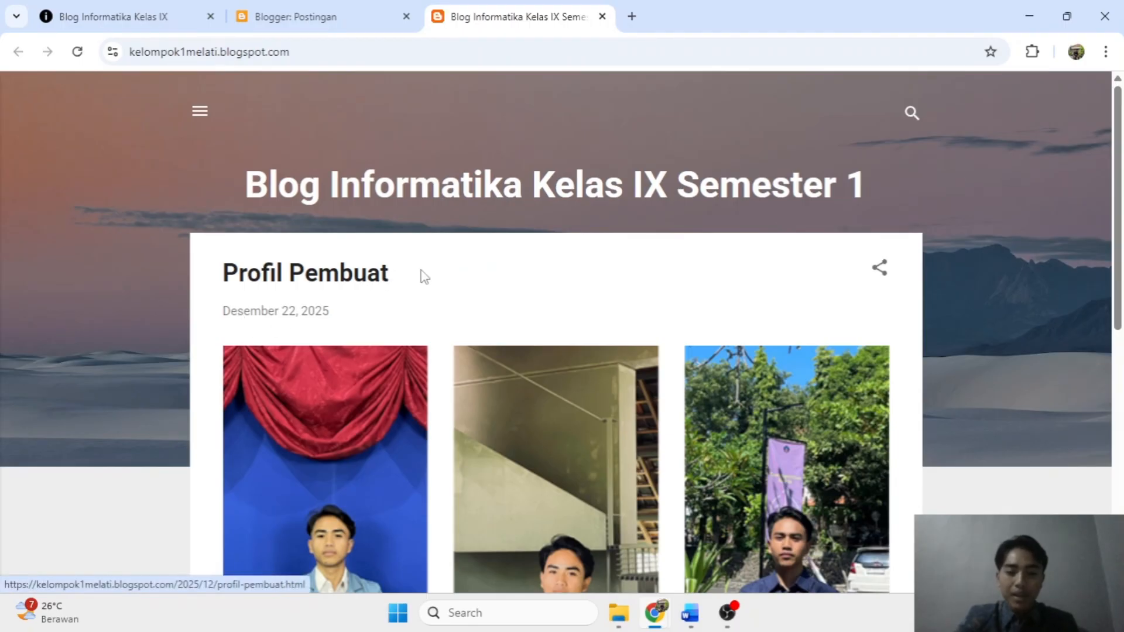
Check the live blog's full web address in the address bar.
{"action": "scroll", "coordinate": [427, 273], "scroll_direction": "down", "scroll_amount": 6}
{"action": "scroll", "coordinate": [525, 268], "scroll_direction": "up", "scroll_amount": 7}
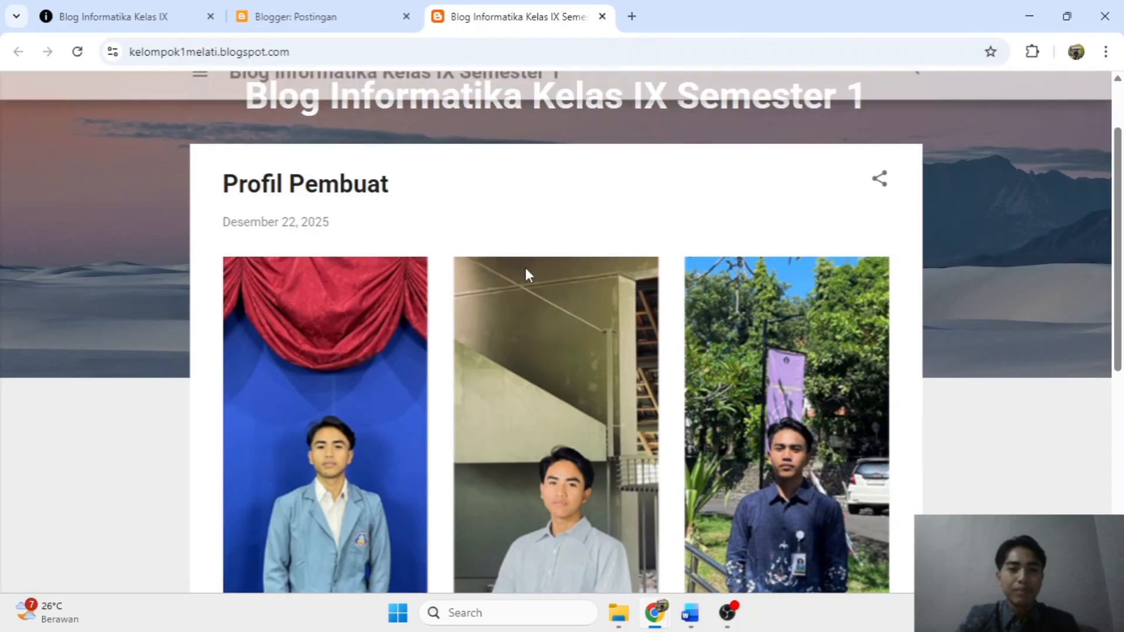
{"action": "left_click", "coordinate": [164, 59]}
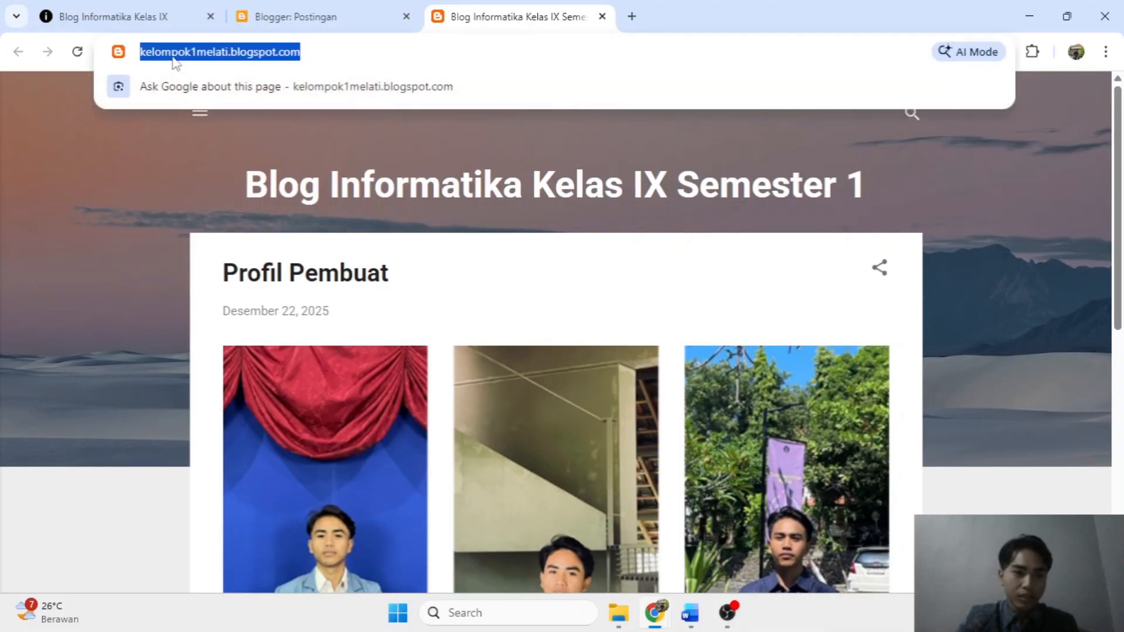
{"action": "left_click", "coordinate": [330, 56]}
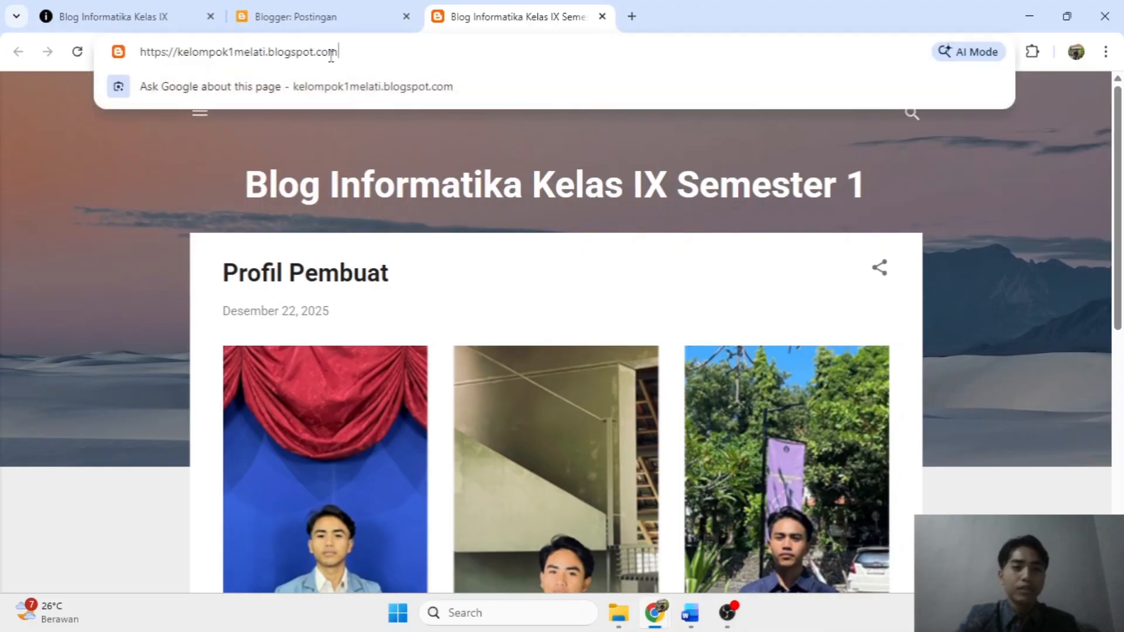
{"action": "scroll", "coordinate": [569, 339], "scroll_direction": "down", "scroll_amount": 6}
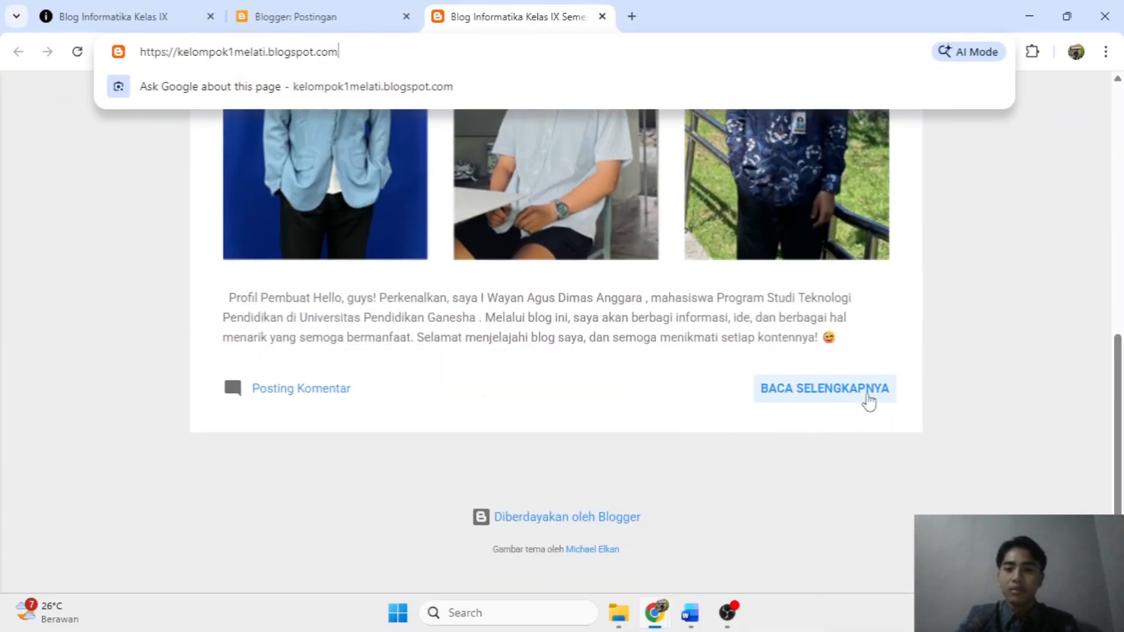
Open the full Profil Pembuat post via BACA SELENGKAPNYA, then return to the 'Blogger: Postingan' tab.
{"action": "left_click", "coordinate": [853, 387]}
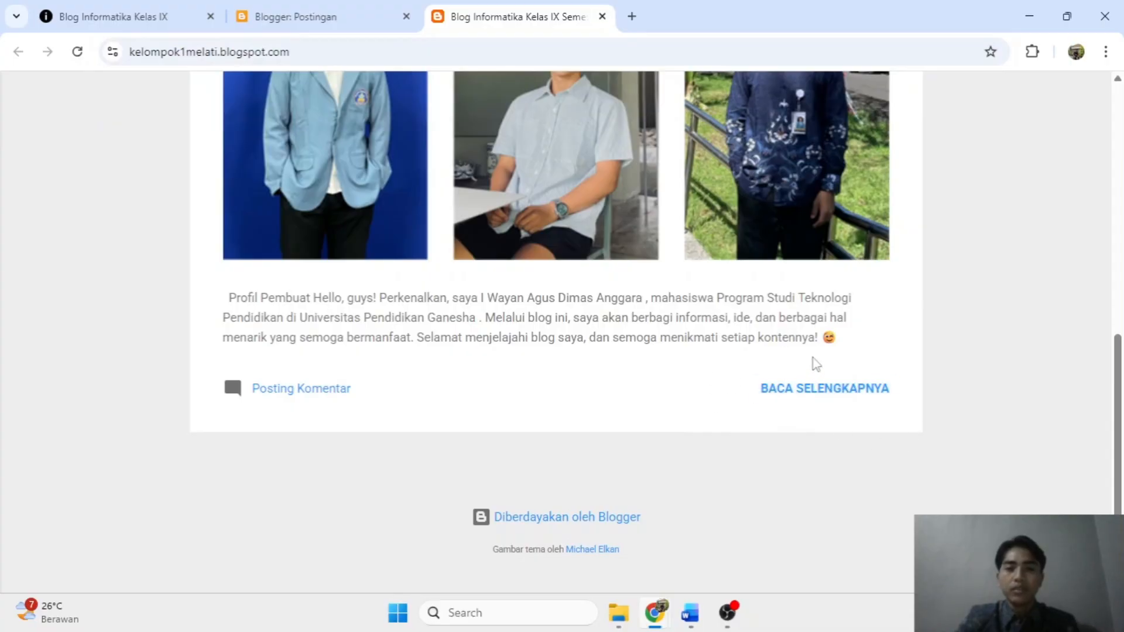
{"action": "left_click", "coordinate": [825, 388]}
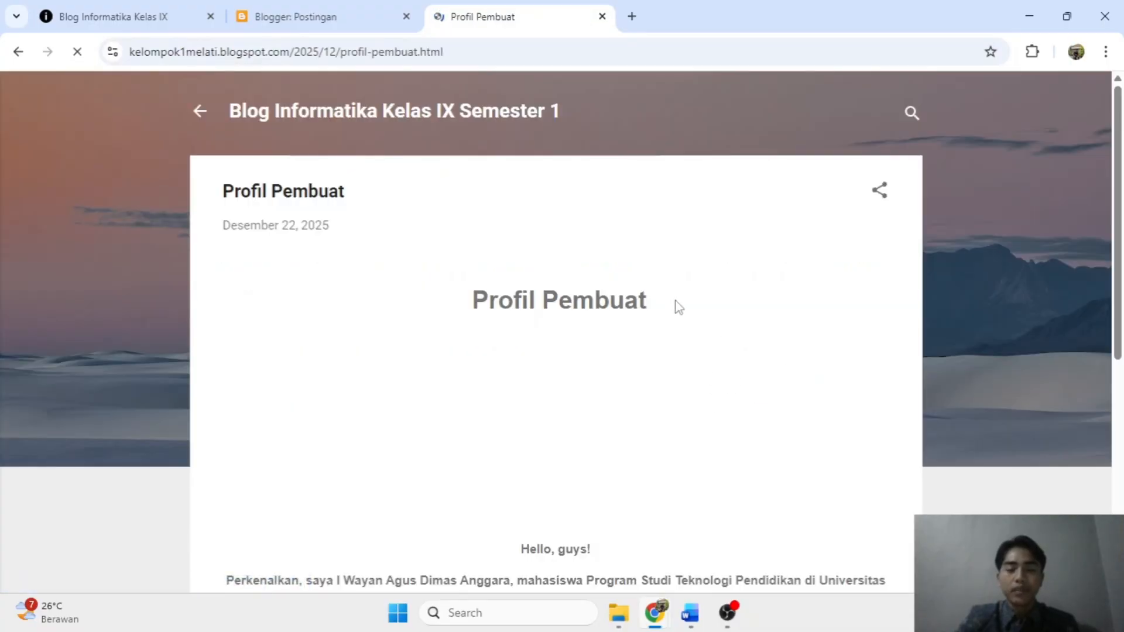
{"action": "scroll", "coordinate": [634, 264], "scroll_direction": "down", "scroll_amount": 5}
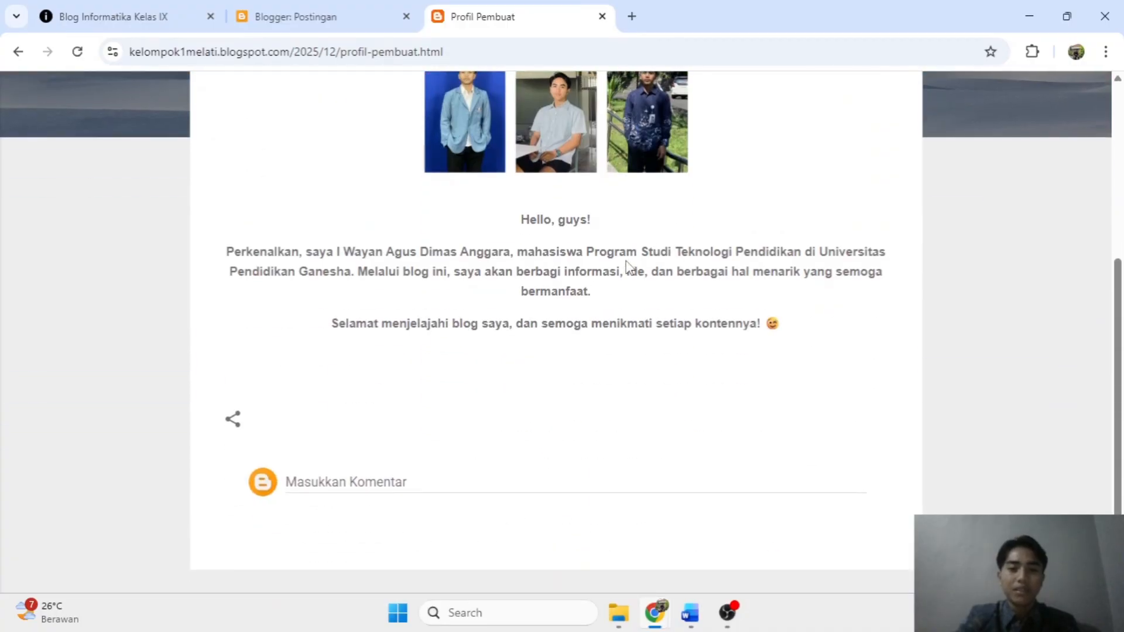
{"action": "scroll", "coordinate": [627, 265], "scroll_direction": "up", "scroll_amount": 5}
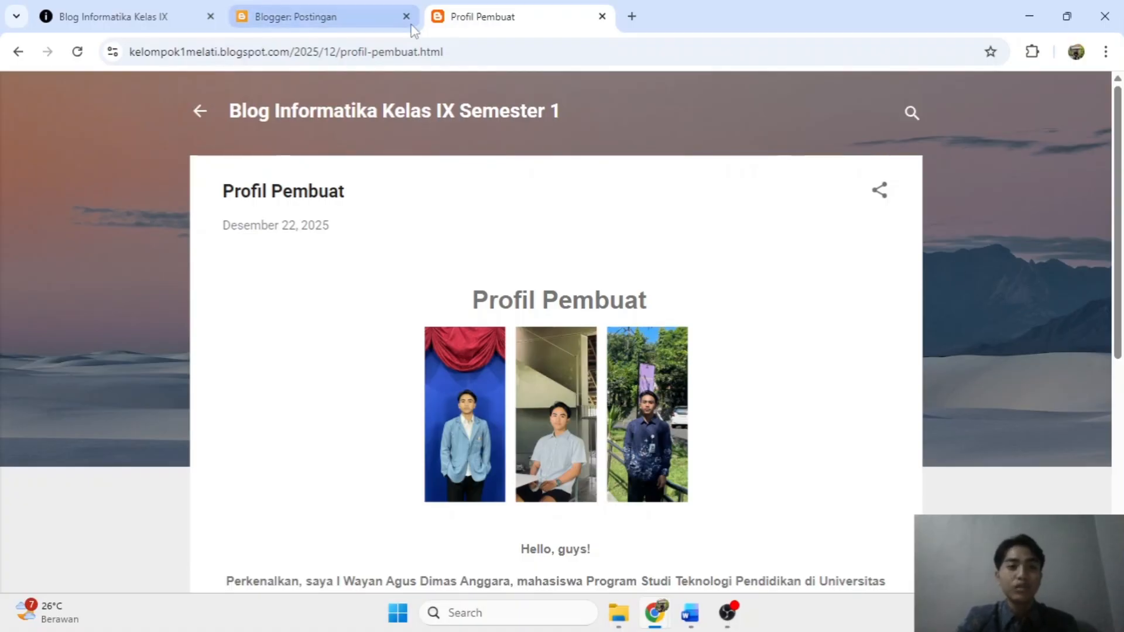
{"action": "left_click", "coordinate": [338, 11]}
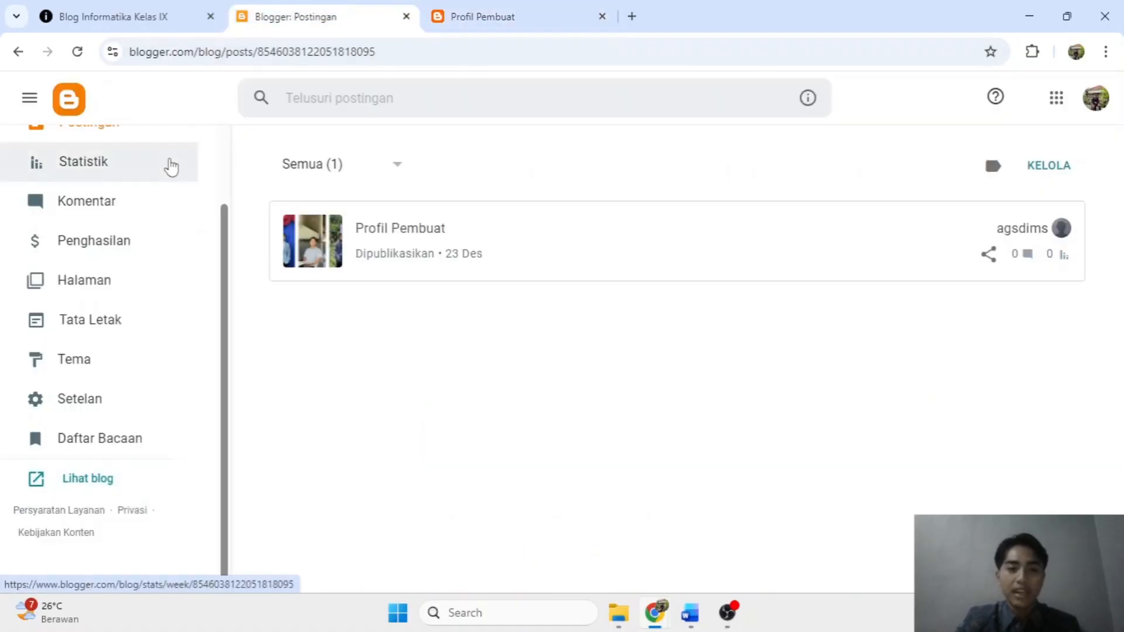
Open the Tema settings and scroll down to the Essential theme section.
{"action": "scroll", "coordinate": [64, 316], "scroll_direction": "up", "scroll_amount": 3}
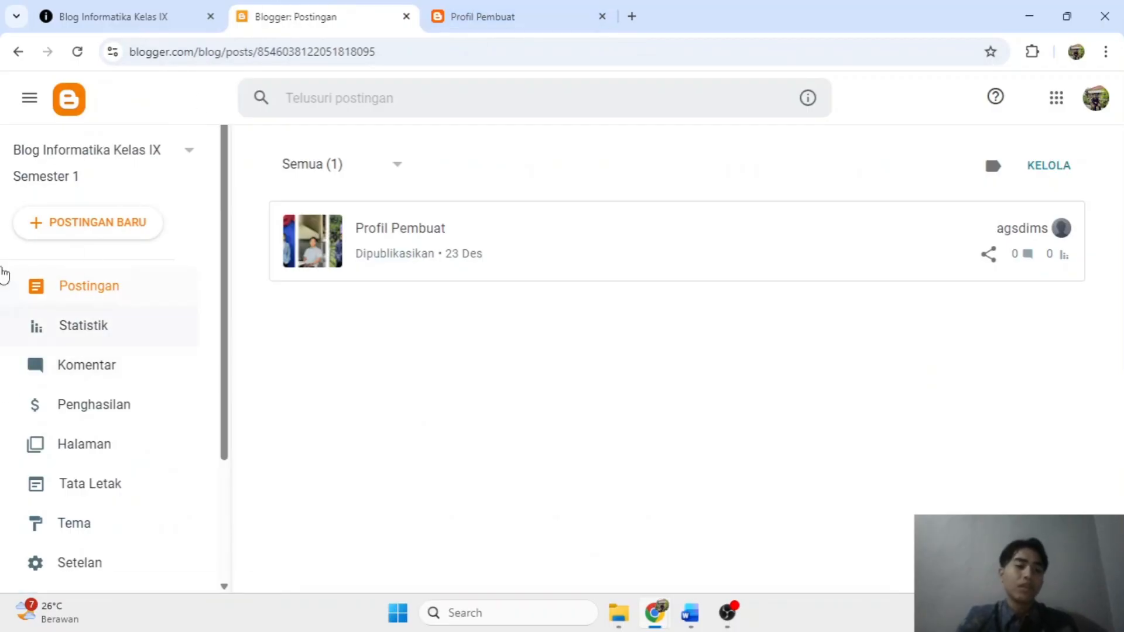
{"action": "scroll", "coordinate": [55, 258], "scroll_direction": "down", "scroll_amount": 3}
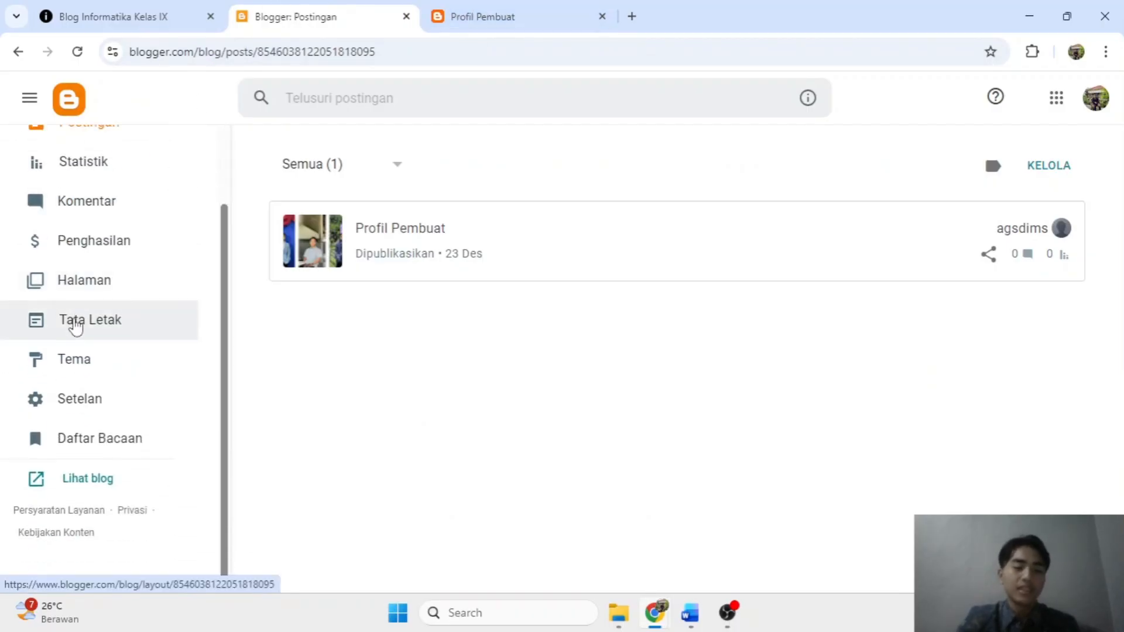
{"action": "left_click", "coordinate": [63, 361]}
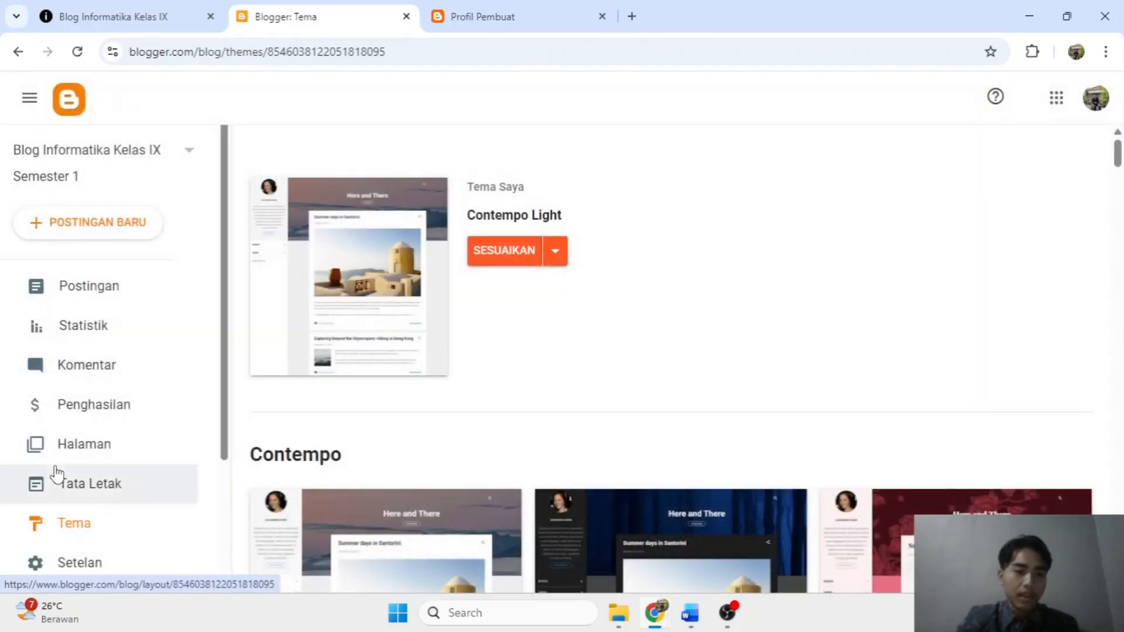
{"action": "scroll", "coordinate": [57, 474], "scroll_direction": "down", "scroll_amount": 3}
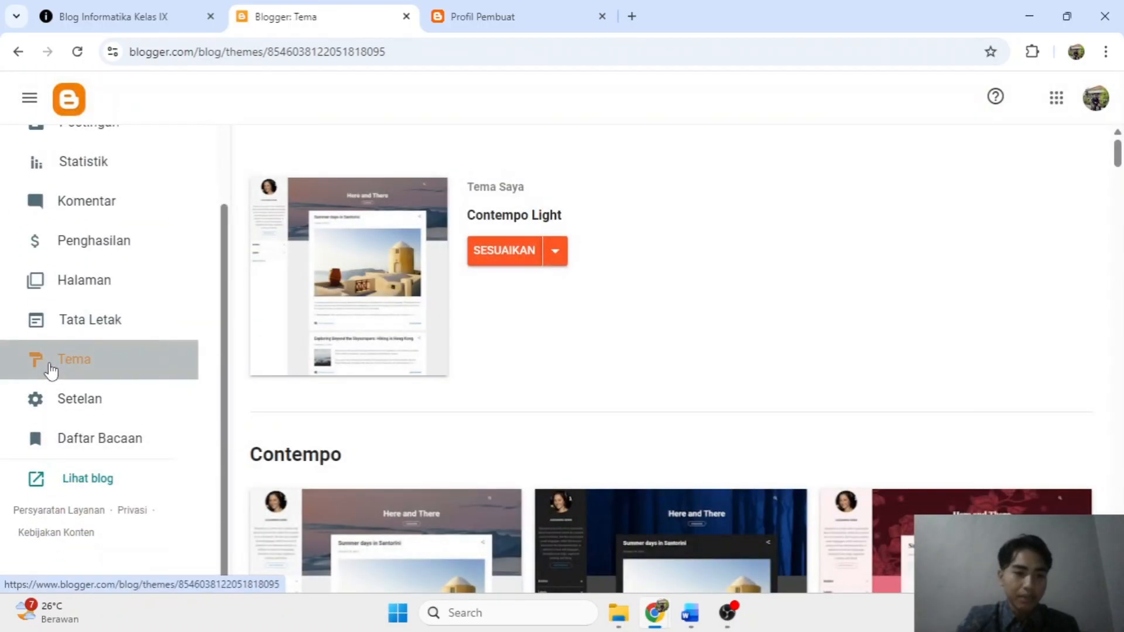
{"action": "scroll", "coordinate": [51, 371], "scroll_direction": "up", "scroll_amount": 3}
{"action": "scroll", "coordinate": [638, 237], "scroll_direction": "down", "scroll_amount": 4}
{"action": "scroll", "coordinate": [644, 240], "scroll_direction": "down", "scroll_amount": 15}
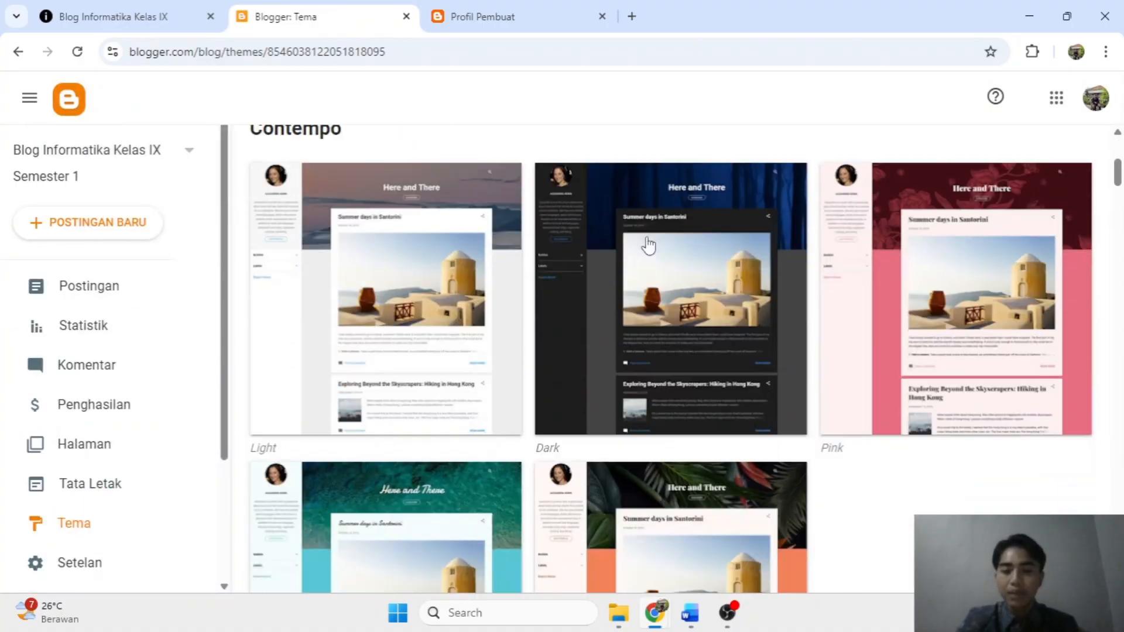
{"action": "scroll", "coordinate": [644, 235], "scroll_direction": "down", "scroll_amount": 15}
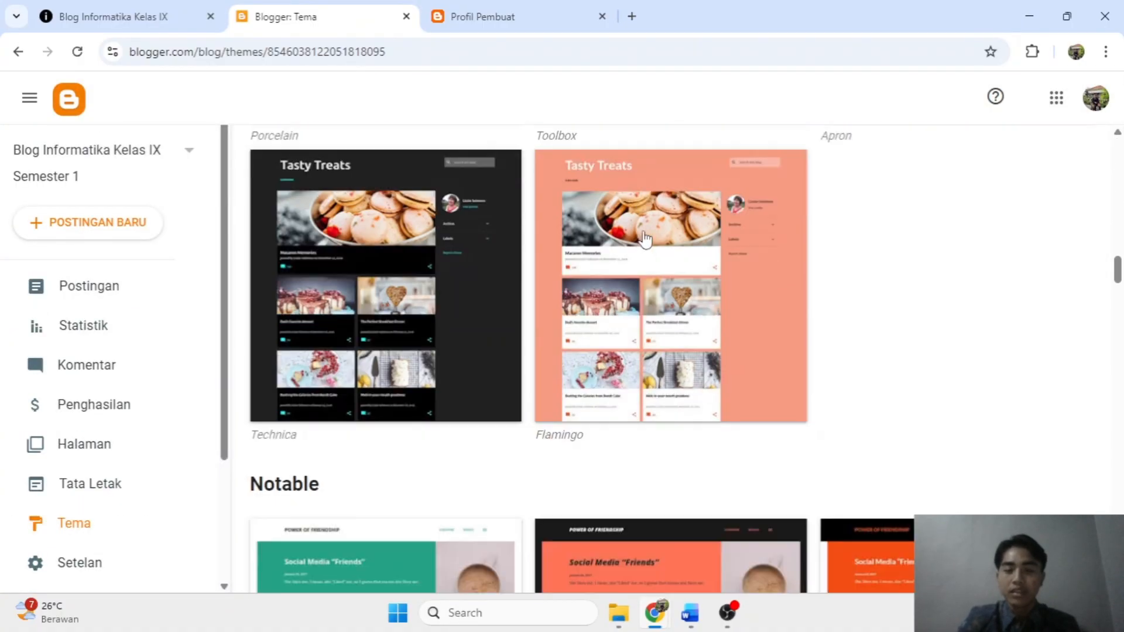
{"action": "scroll", "coordinate": [586, 258], "scroll_direction": "down", "scroll_amount": 15}
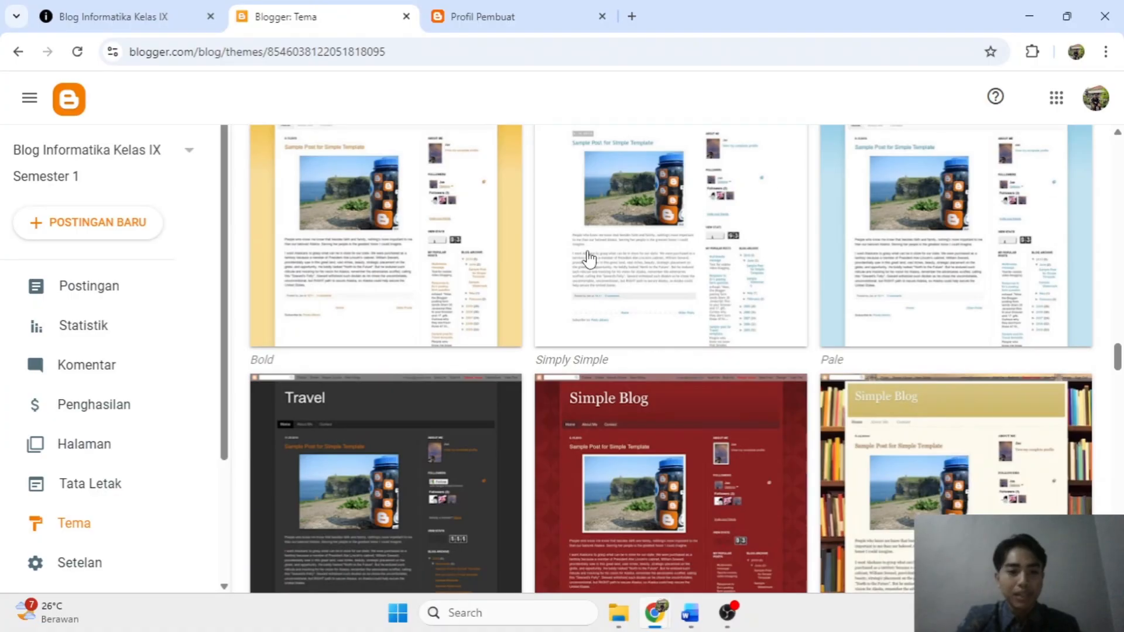
{"action": "scroll", "coordinate": [588, 259], "scroll_direction": "down", "scroll_amount": 8}
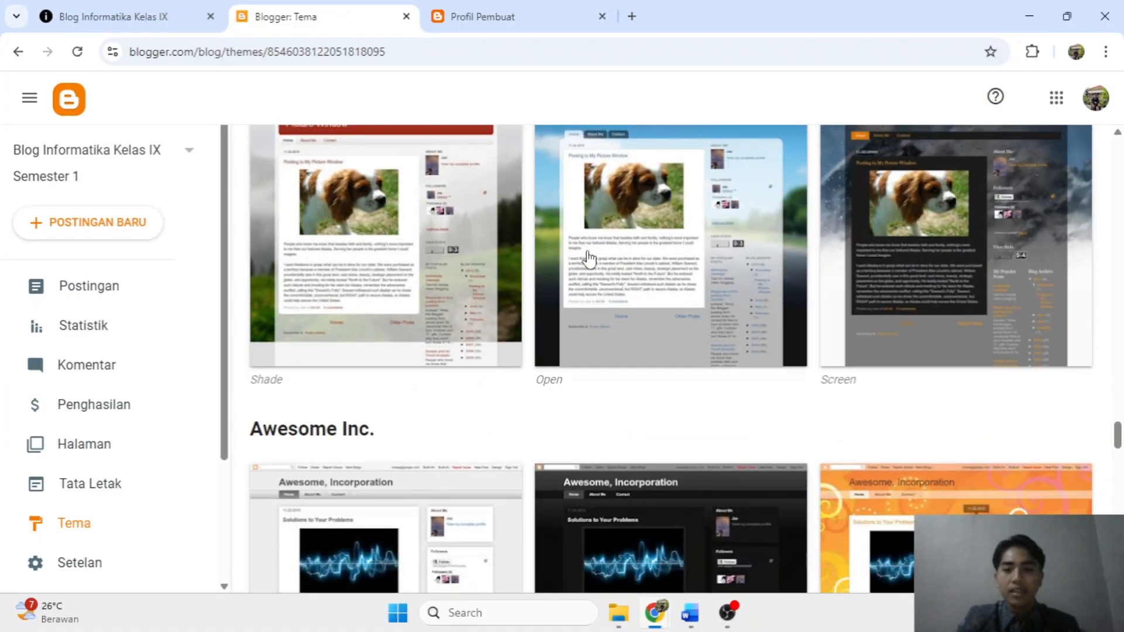
{"action": "scroll", "coordinate": [588, 260], "scroll_direction": "down", "scroll_amount": 3}
{"action": "scroll", "coordinate": [589, 259], "scroll_direction": "up", "scroll_amount": 15}
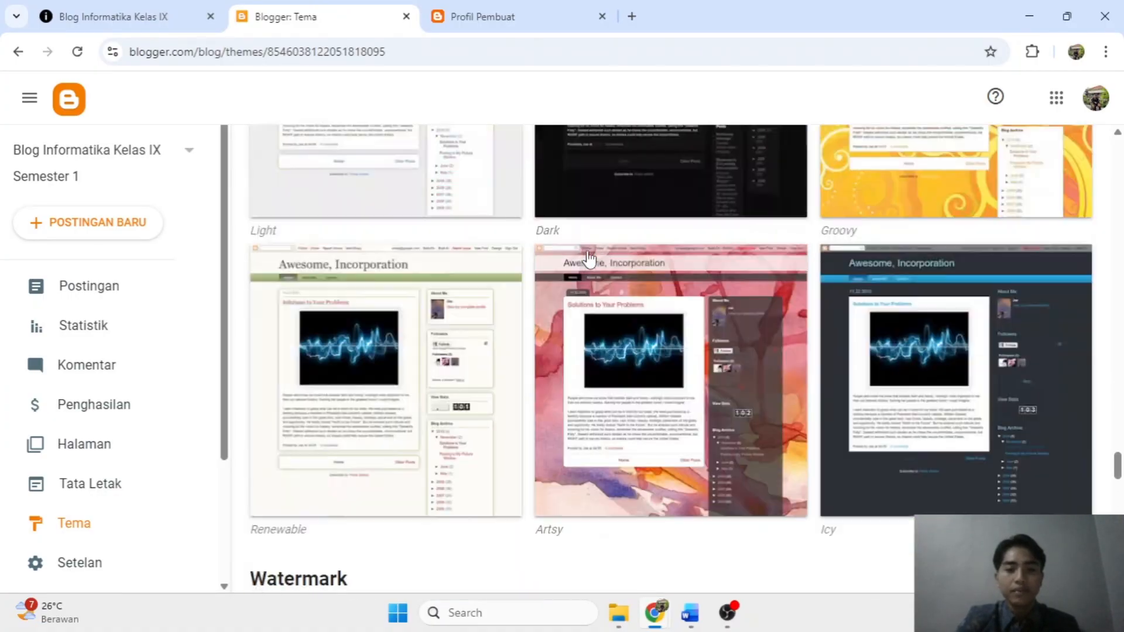
{"action": "scroll", "coordinate": [588, 260], "scroll_direction": "up", "scroll_amount": 15}
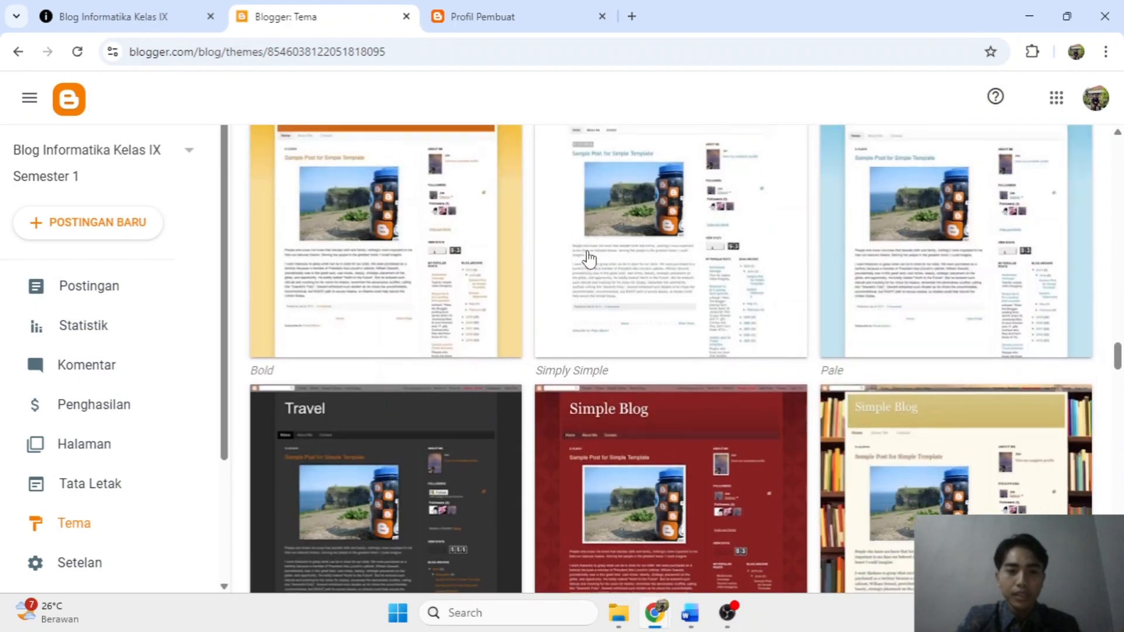
{"action": "scroll", "coordinate": [588, 260], "scroll_direction": "down", "scroll_amount": 7}
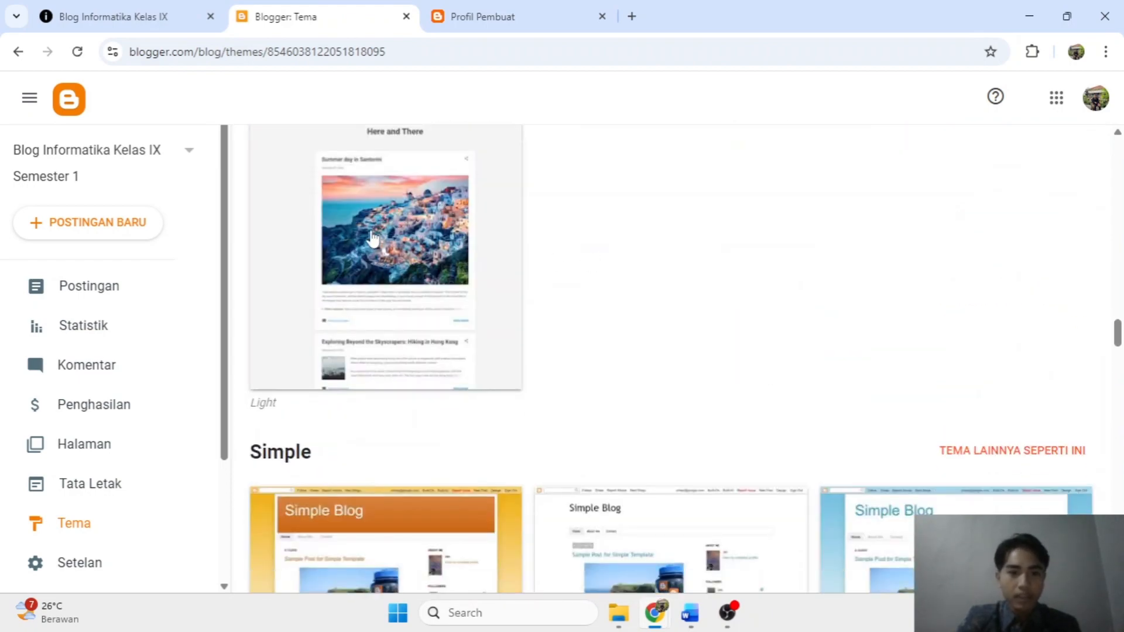
{"action": "scroll", "coordinate": [382, 251], "scroll_direction": "up", "scroll_amount": 3}
Apply the Essential Light theme with TERAPKAN.
{"action": "left_click", "coordinate": [369, 404]}
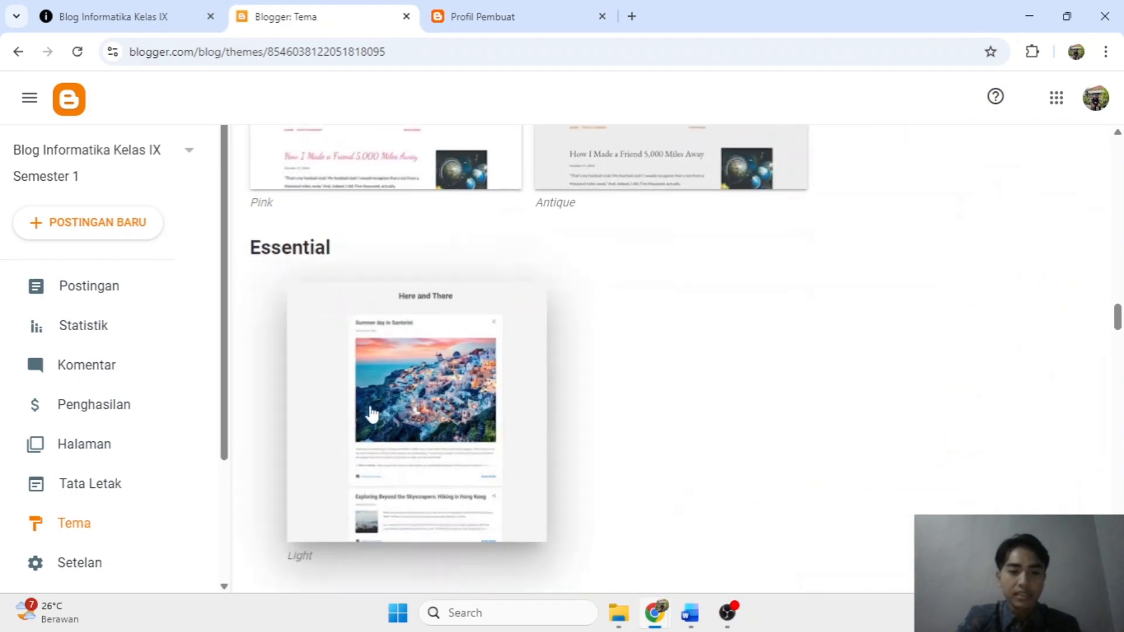
{"action": "scroll", "coordinate": [316, 334], "scroll_direction": "down", "scroll_amount": 5}
{"action": "scroll", "coordinate": [261, 264], "scroll_direction": "down", "scroll_amount": 1}
{"action": "scroll", "coordinate": [382, 228], "scroll_direction": "up", "scroll_amount": 3}
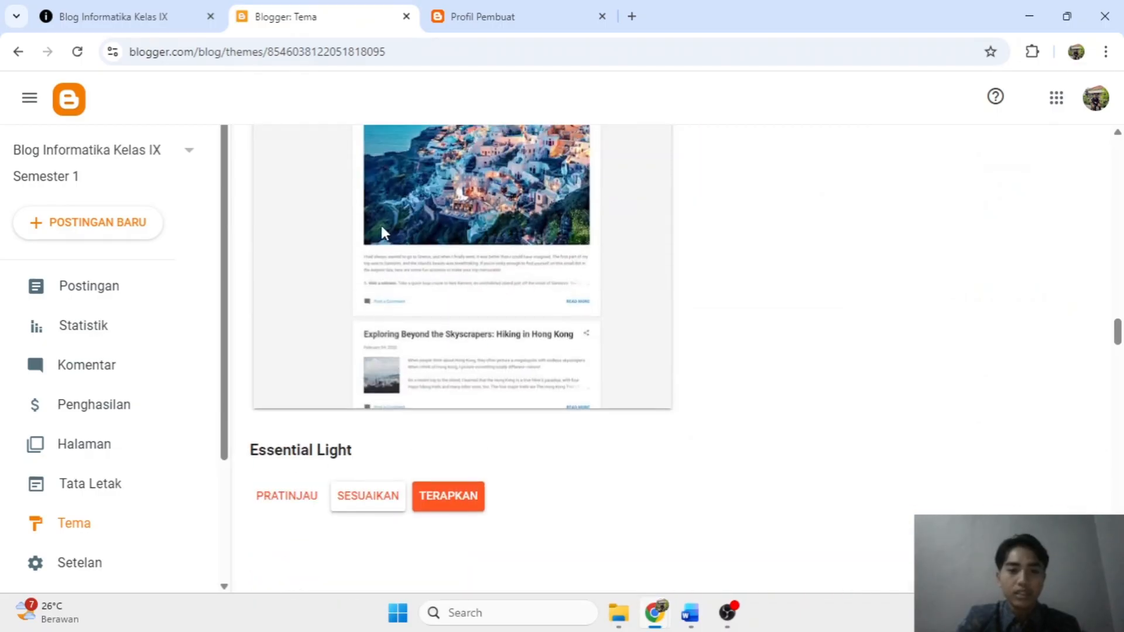
{"action": "left_click", "coordinate": [452, 499]}
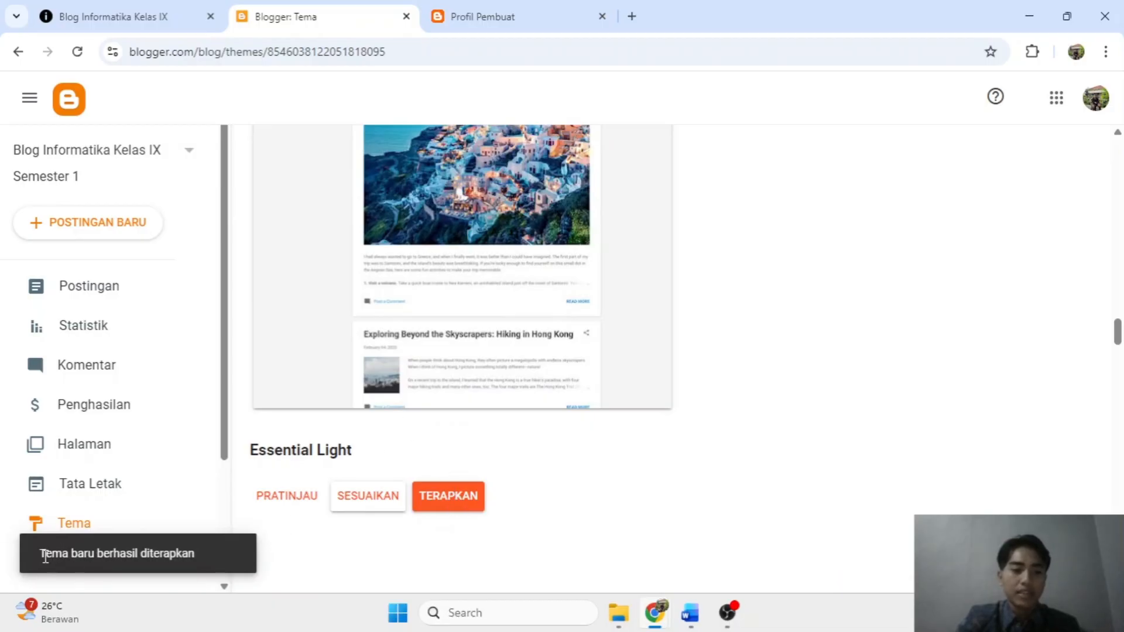
{"action": "left_click_drag", "start_coordinate": [45, 556], "coordinate": [202, 539]}
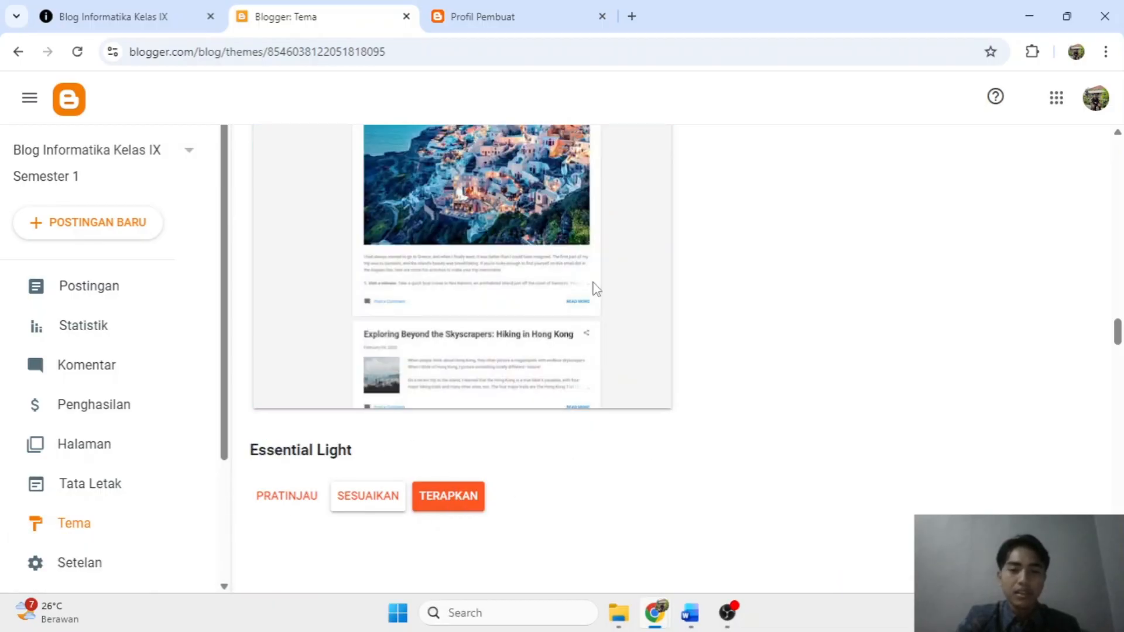
{"action": "scroll", "coordinate": [561, 207], "scroll_direction": "up", "scroll_amount": 20}
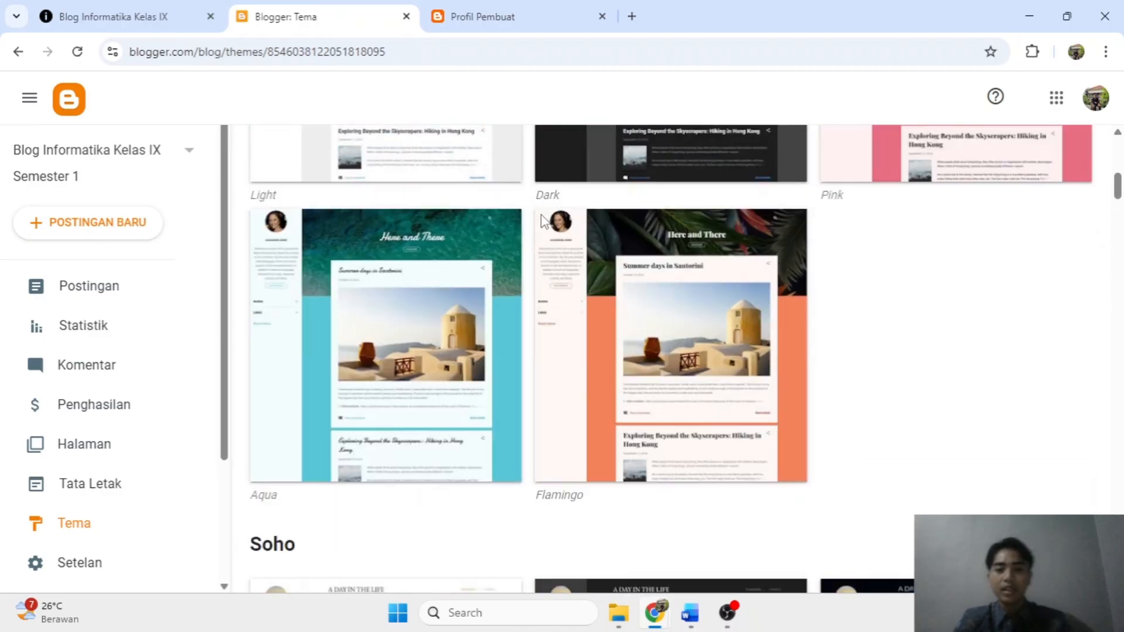
{"action": "scroll", "coordinate": [542, 222], "scroll_direction": "up", "scroll_amount": 8}
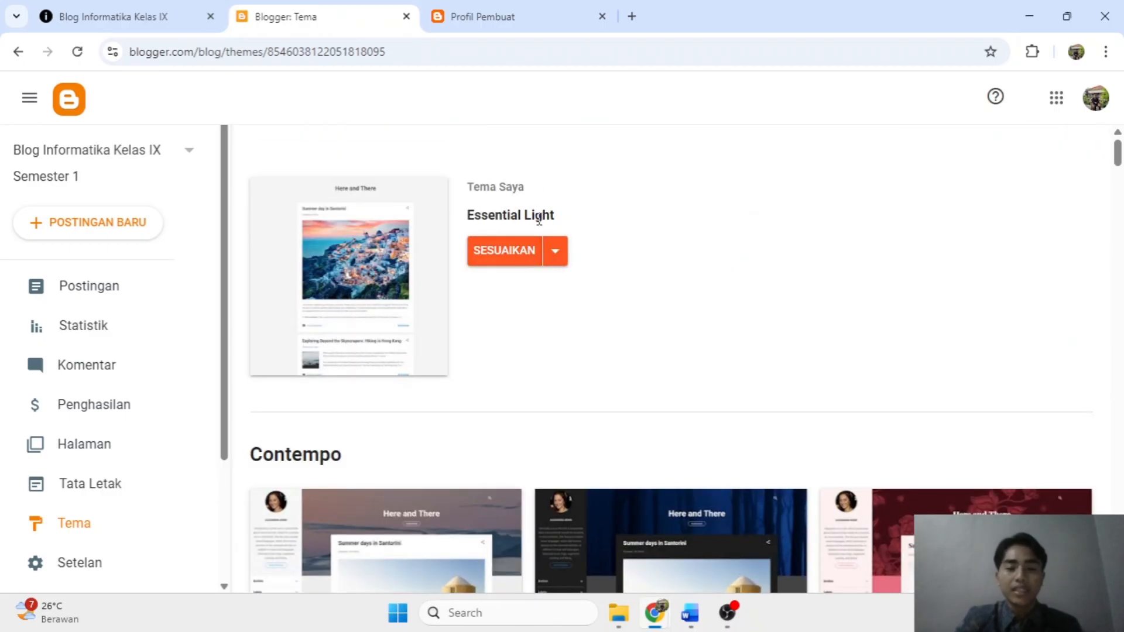
Reload the Profil Pembuat post tab to view it under the Essential Light theme.
{"action": "left_click", "coordinate": [486, 16]}
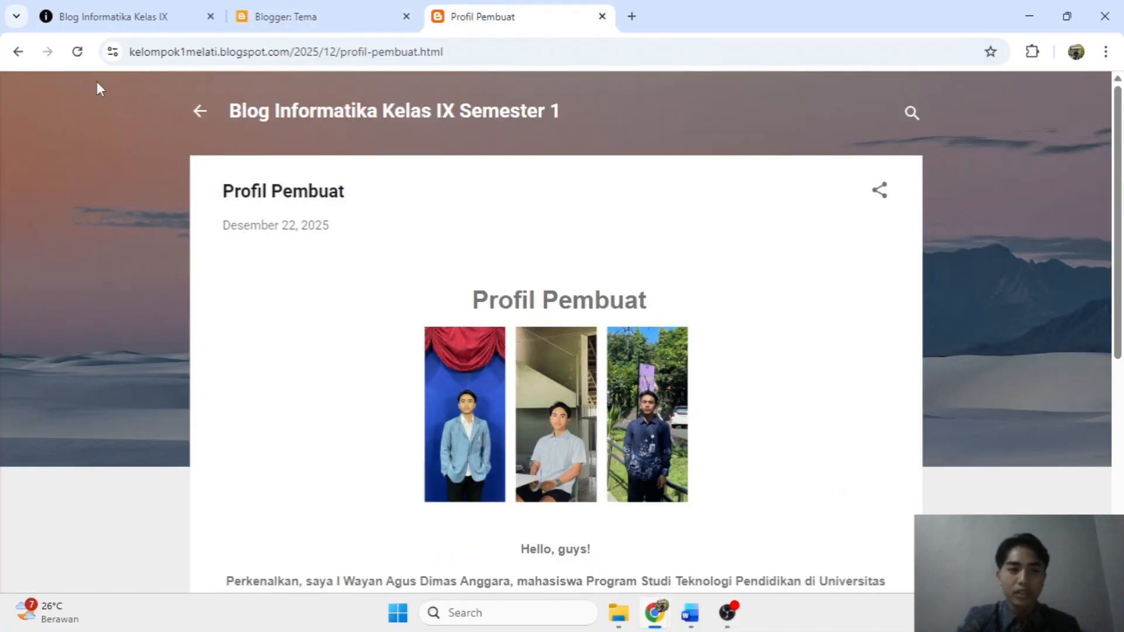
{"action": "left_click", "coordinate": [77, 52]}
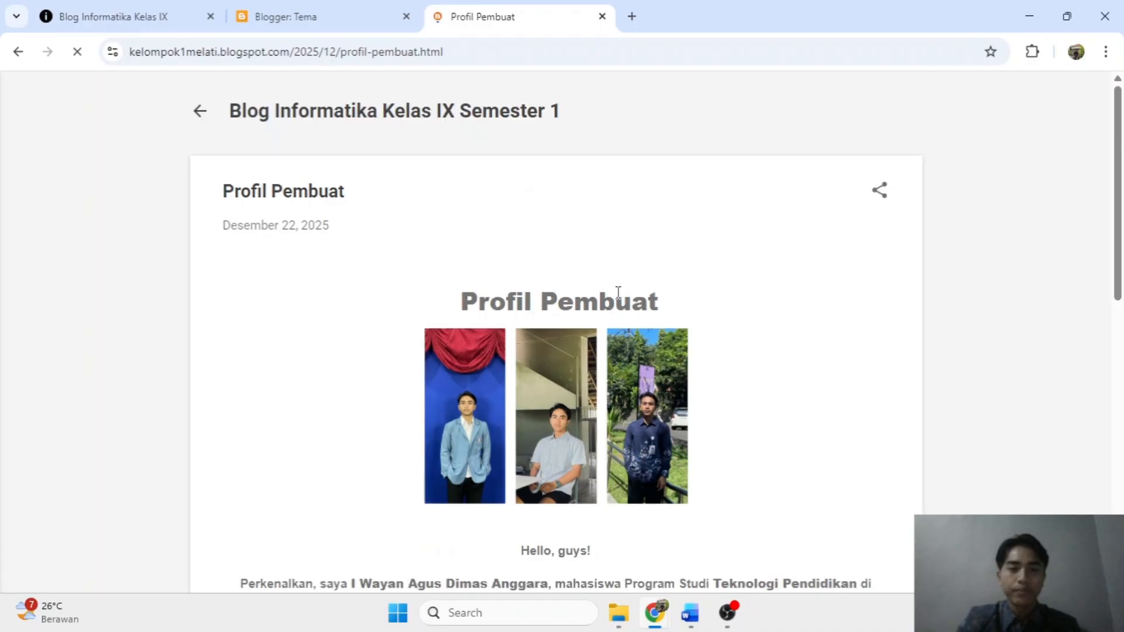
{"action": "scroll", "coordinate": [635, 291], "scroll_direction": "down", "scroll_amount": 4}
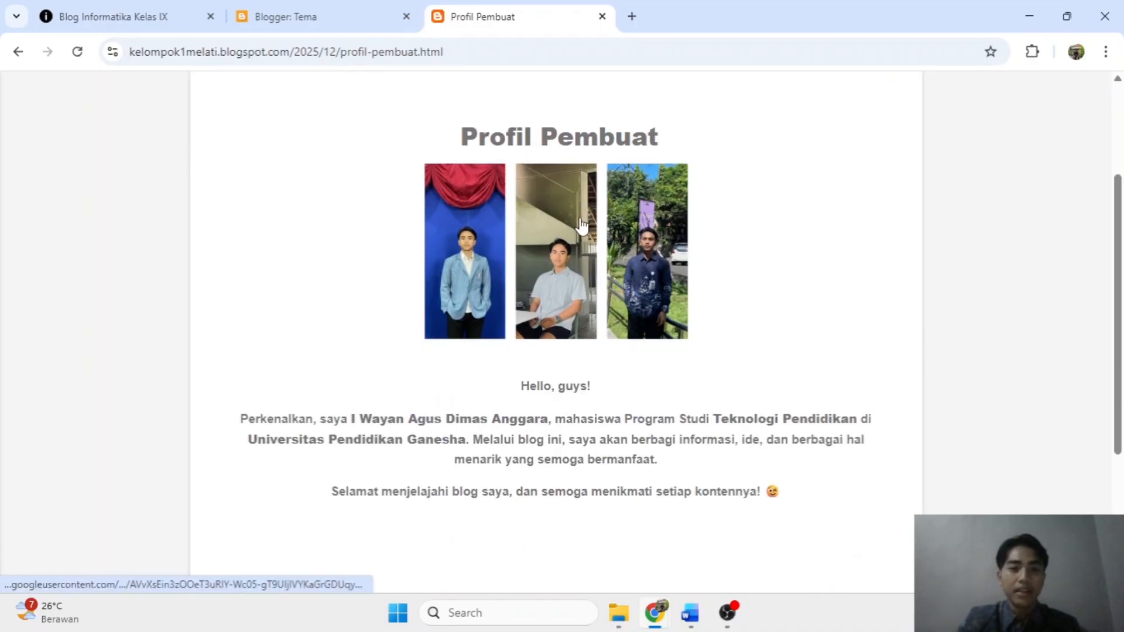
{"action": "scroll", "coordinate": [619, 274], "scroll_direction": "up", "scroll_amount": 4}
Apply the Contempo Light theme from the Tema gallery with TERAPKAN.
{"action": "left_click", "coordinate": [358, 14]}
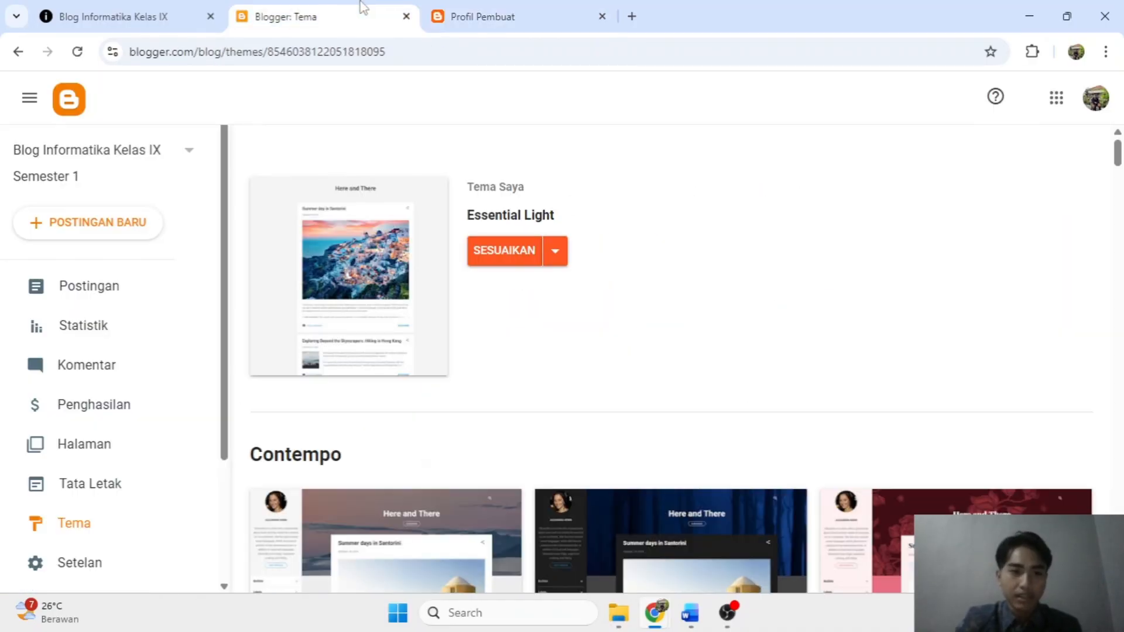
{"action": "scroll", "coordinate": [562, 351], "scroll_direction": "down", "scroll_amount": 5}
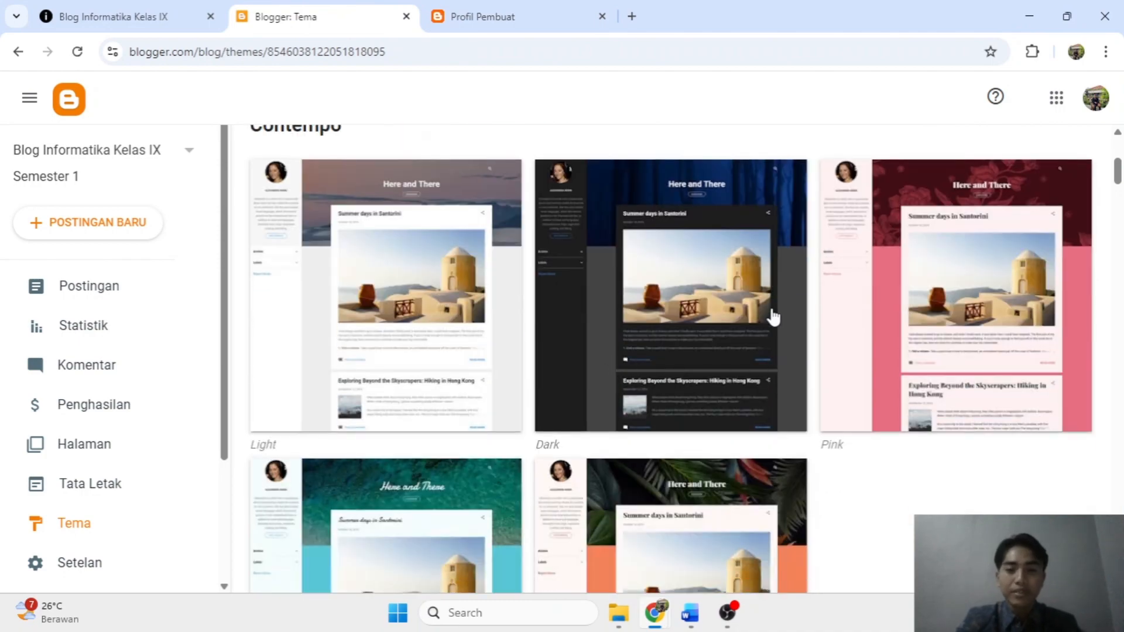
{"action": "scroll", "coordinate": [772, 306], "scroll_direction": "down", "scroll_amount": 1}
{"action": "left_click", "coordinate": [424, 271]}
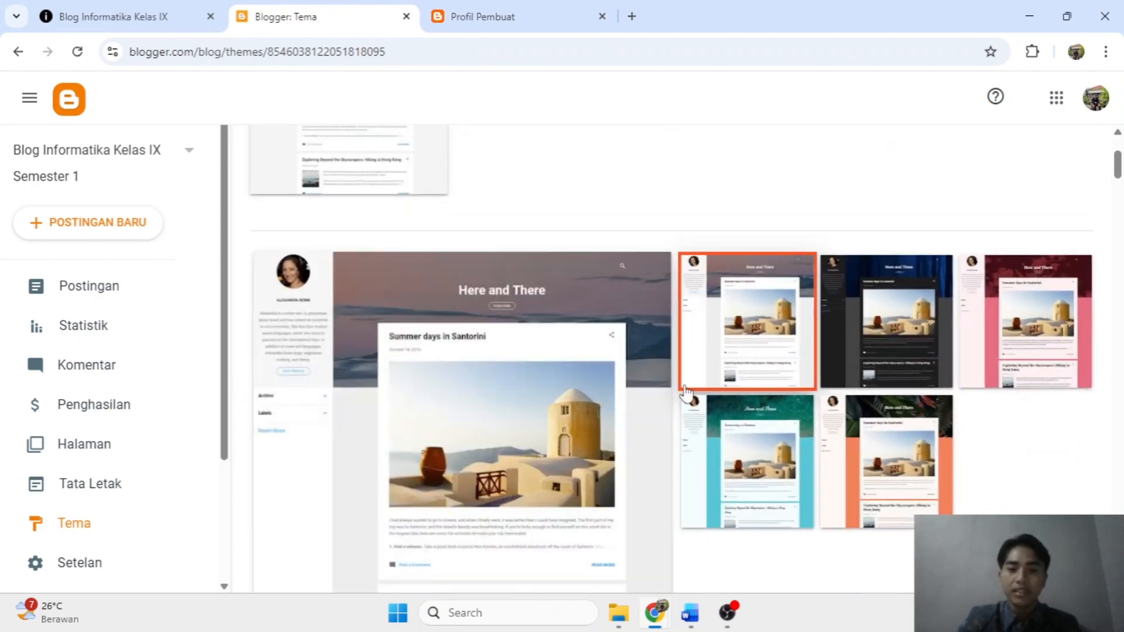
{"action": "scroll", "coordinate": [504, 422], "scroll_direction": "down", "scroll_amount": 5}
{"action": "left_click", "coordinate": [452, 173]}
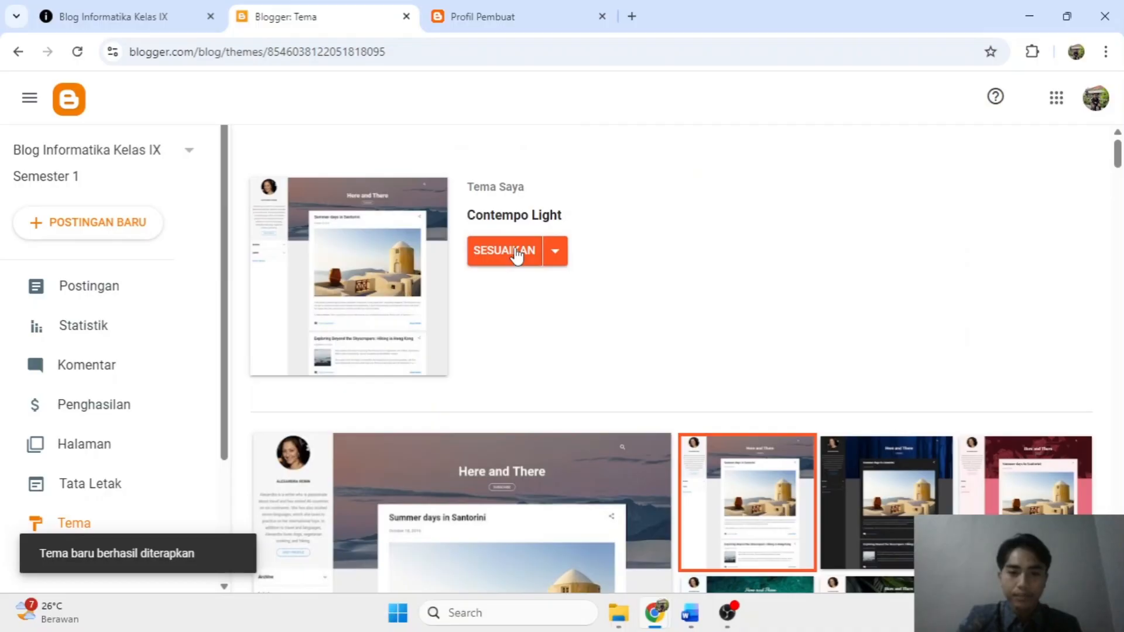
Open SESUAIKAN and Ganti gambar, browsing the Seni and Hiburan background images.
{"action": "left_click", "coordinate": [515, 250]}
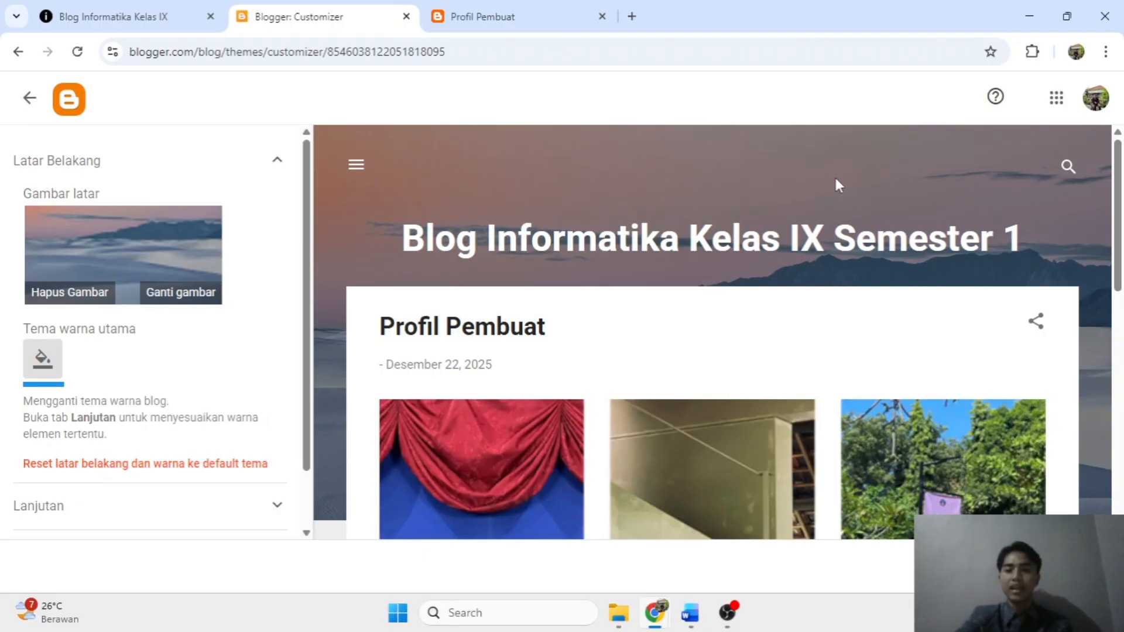
{"action": "left_click", "coordinate": [161, 297]}
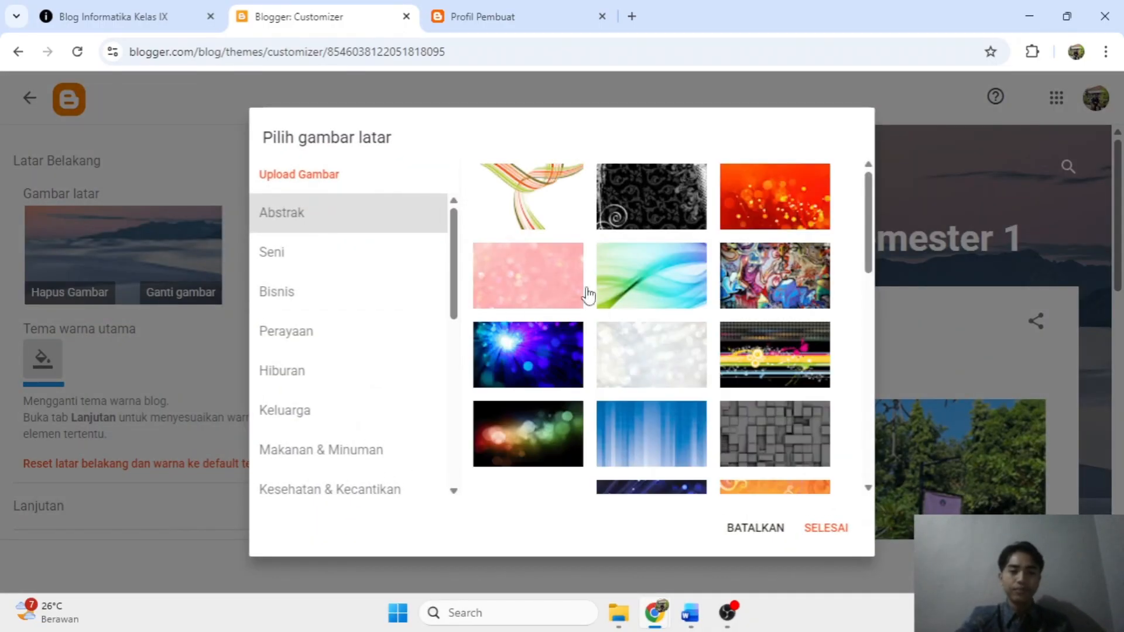
{"action": "scroll", "coordinate": [720, 281], "scroll_direction": "down", "scroll_amount": 10}
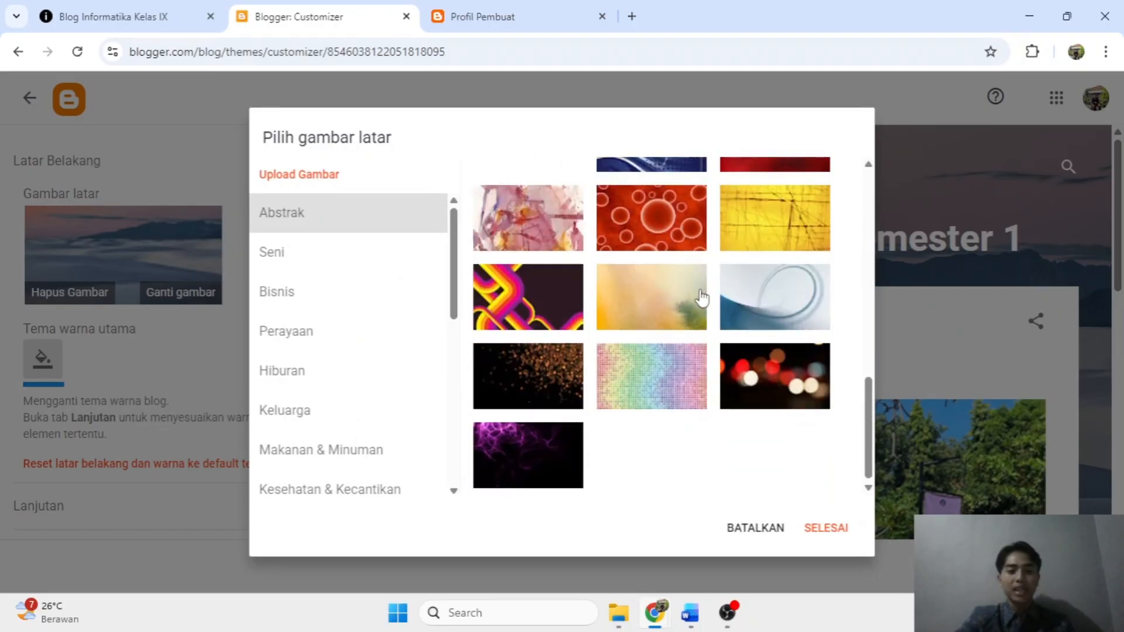
{"action": "left_click", "coordinate": [316, 265]}
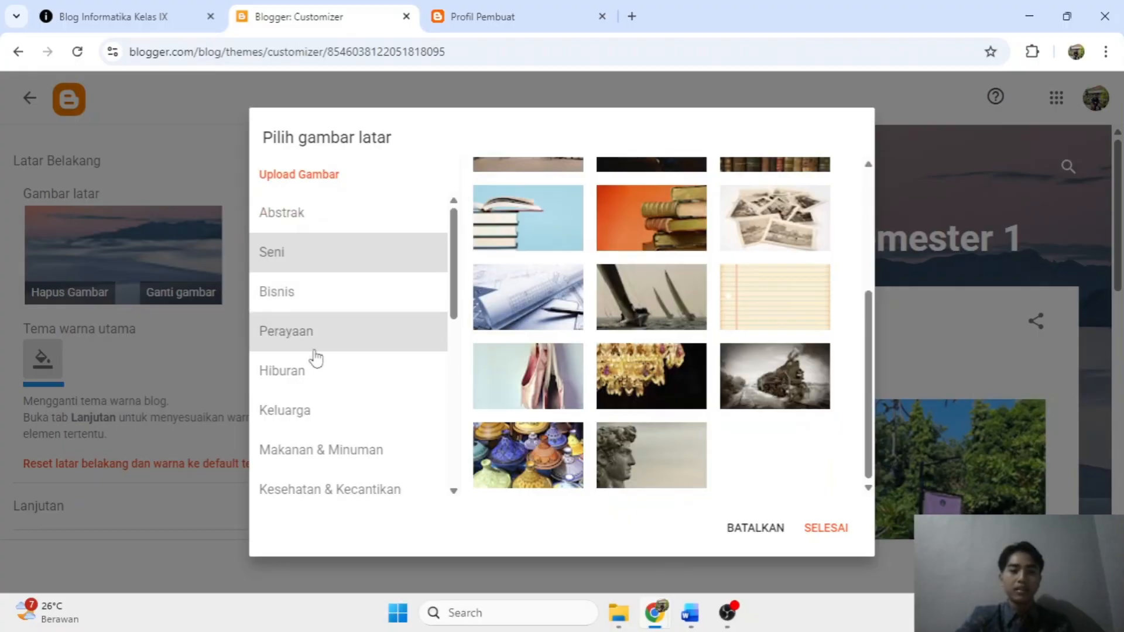
{"action": "left_click", "coordinate": [319, 375]}
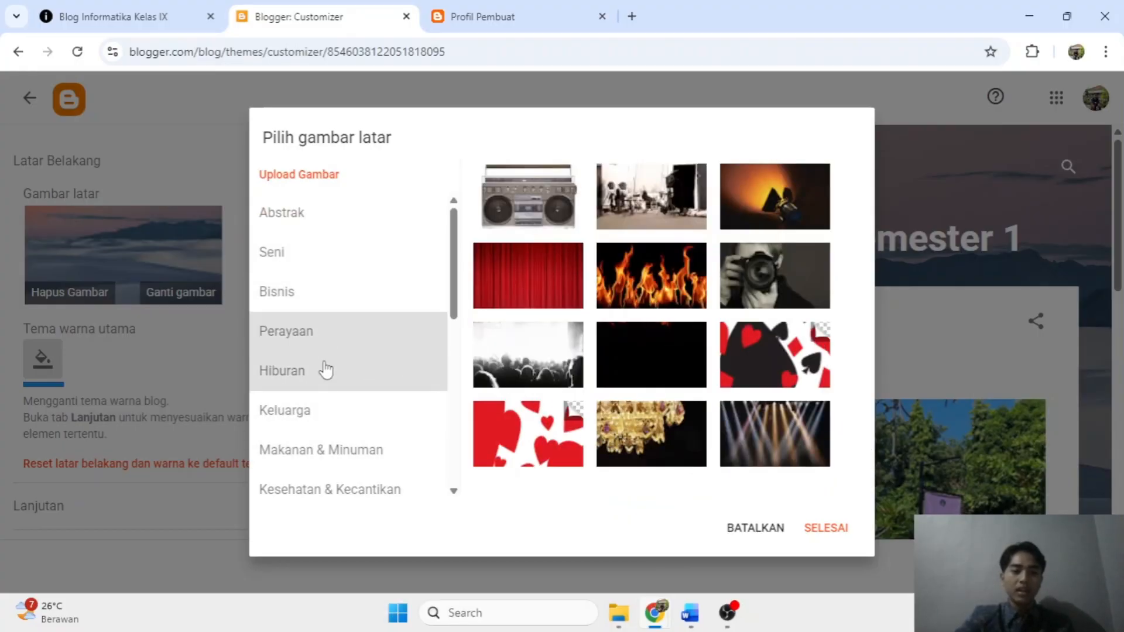
{"action": "scroll", "coordinate": [335, 429], "scroll_direction": "down", "scroll_amount": 4}
Choose the blue water photo from the Alam category as background and confirm with SELESAI.
{"action": "left_click", "coordinate": [304, 366]}
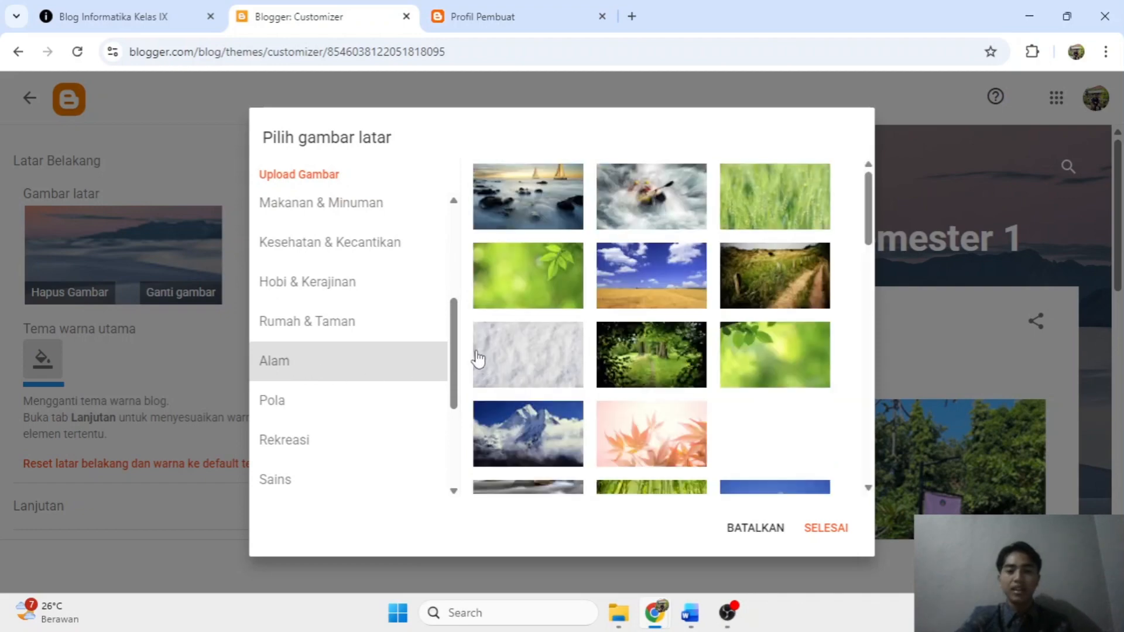
{"action": "scroll", "coordinate": [759, 298], "scroll_direction": "down", "scroll_amount": 3}
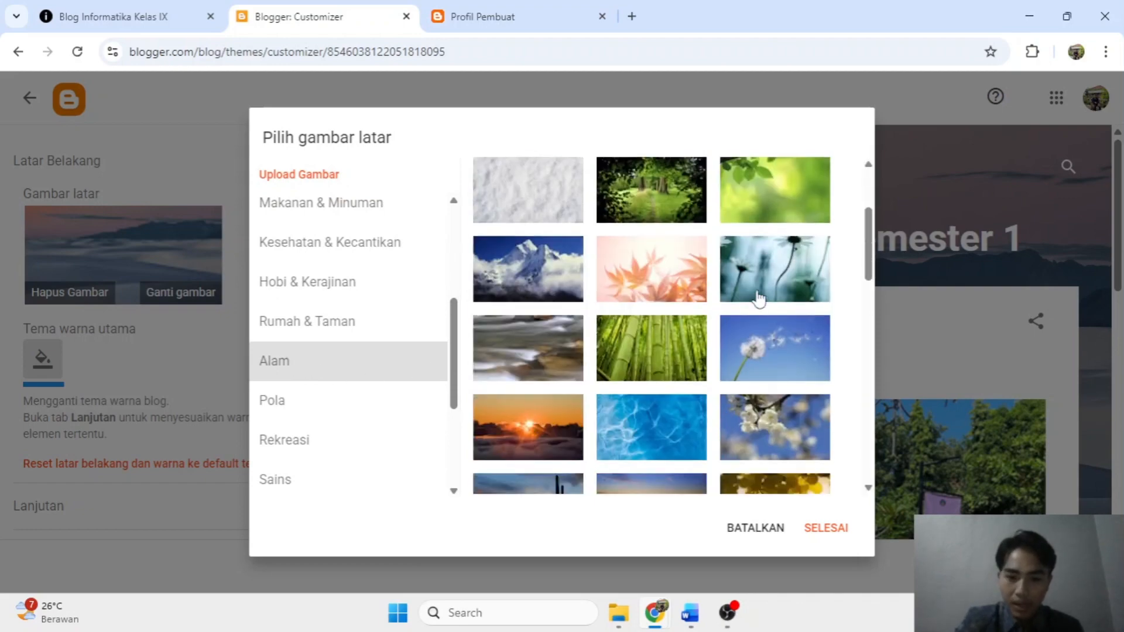
{"action": "scroll", "coordinate": [707, 357], "scroll_direction": "down", "scroll_amount": 3}
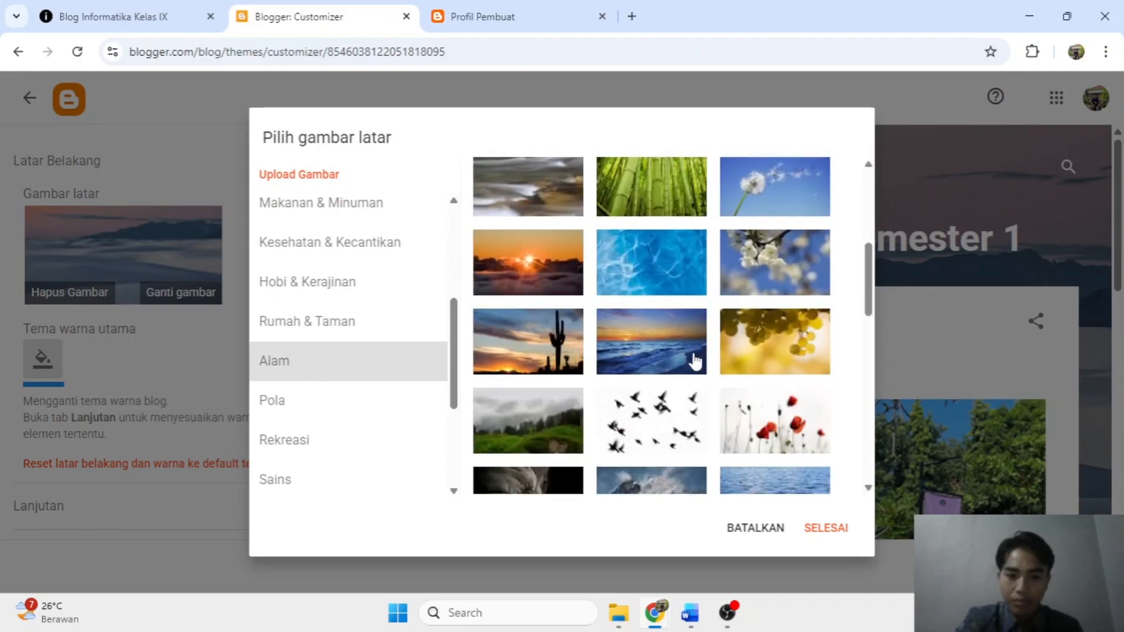
{"action": "left_click", "coordinate": [648, 264]}
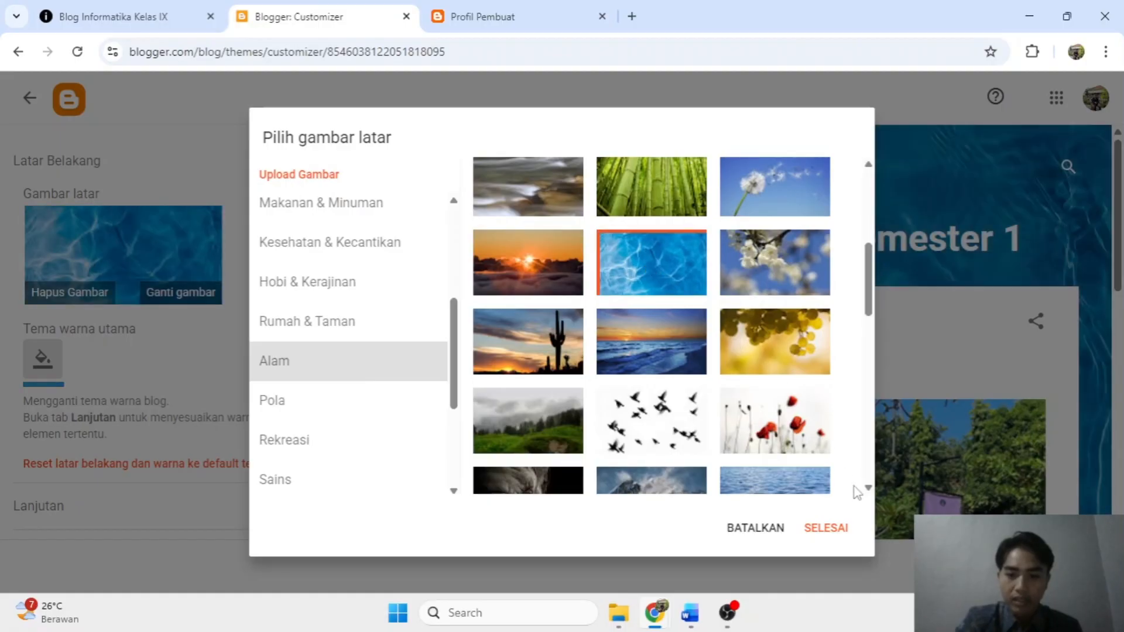
{"action": "left_click", "coordinate": [837, 530]}
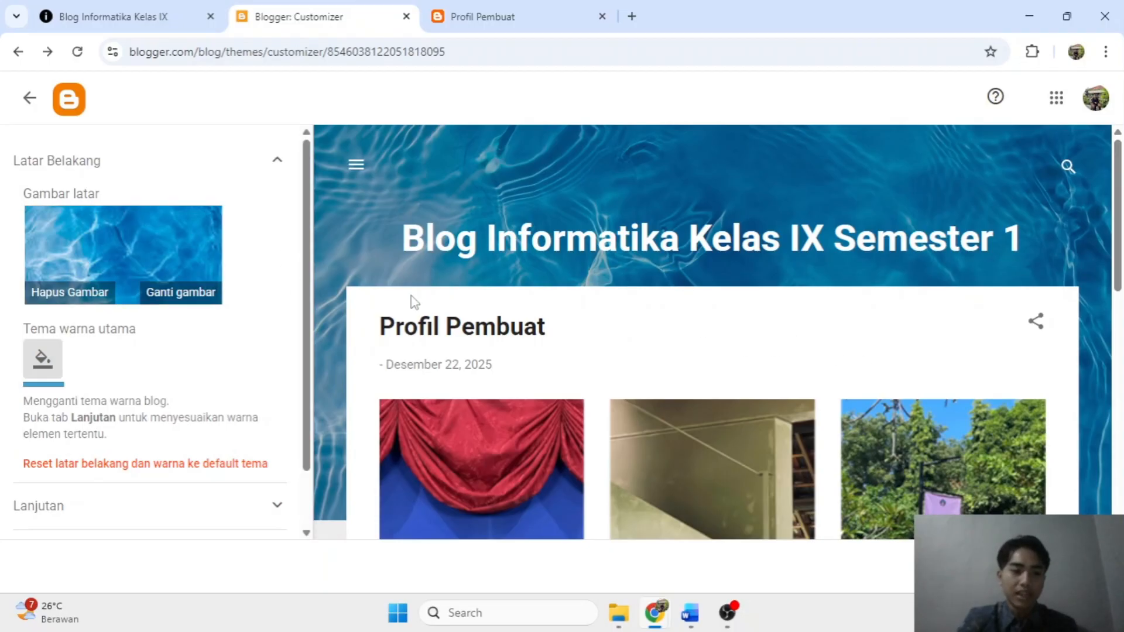
Exit the theme customizer, reload the Profil Pembuat post to confirm the blue water background, then return to Tema.
{"action": "left_click", "coordinate": [32, 103]}
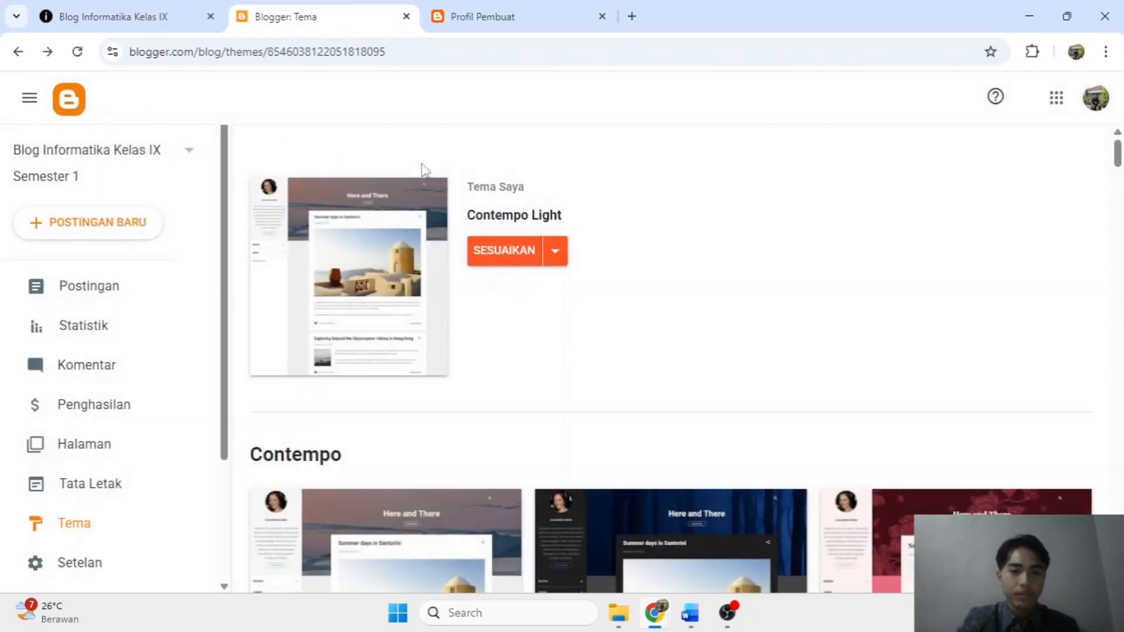
{"action": "left_click", "coordinate": [498, 12]}
{"action": "left_click", "coordinate": [77, 52]}
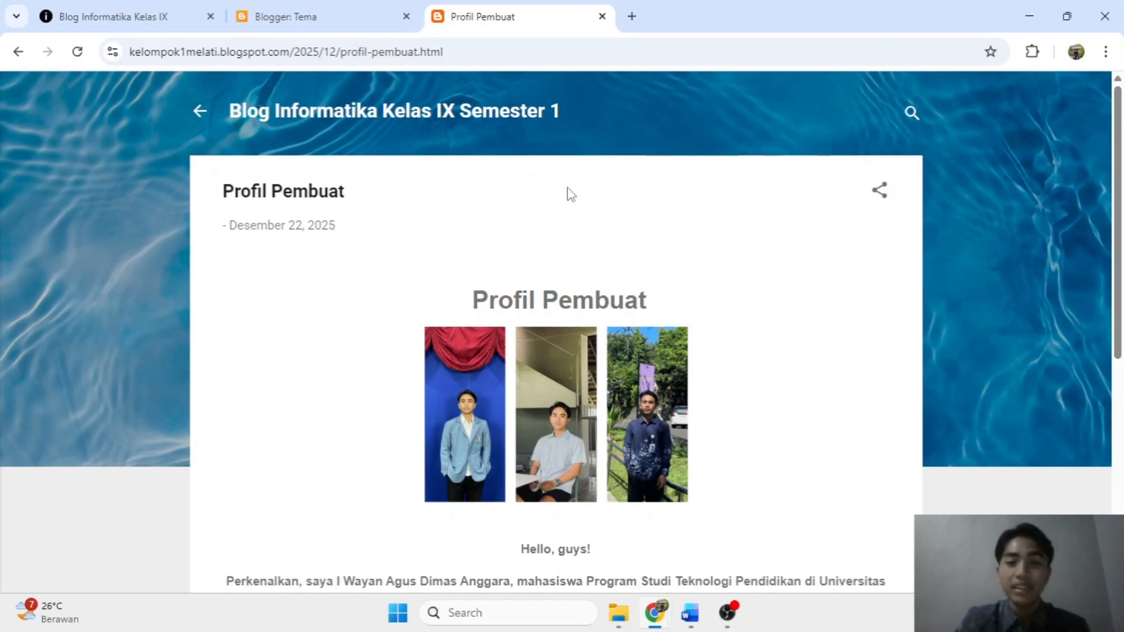
{"action": "left_click", "coordinate": [340, 10]}
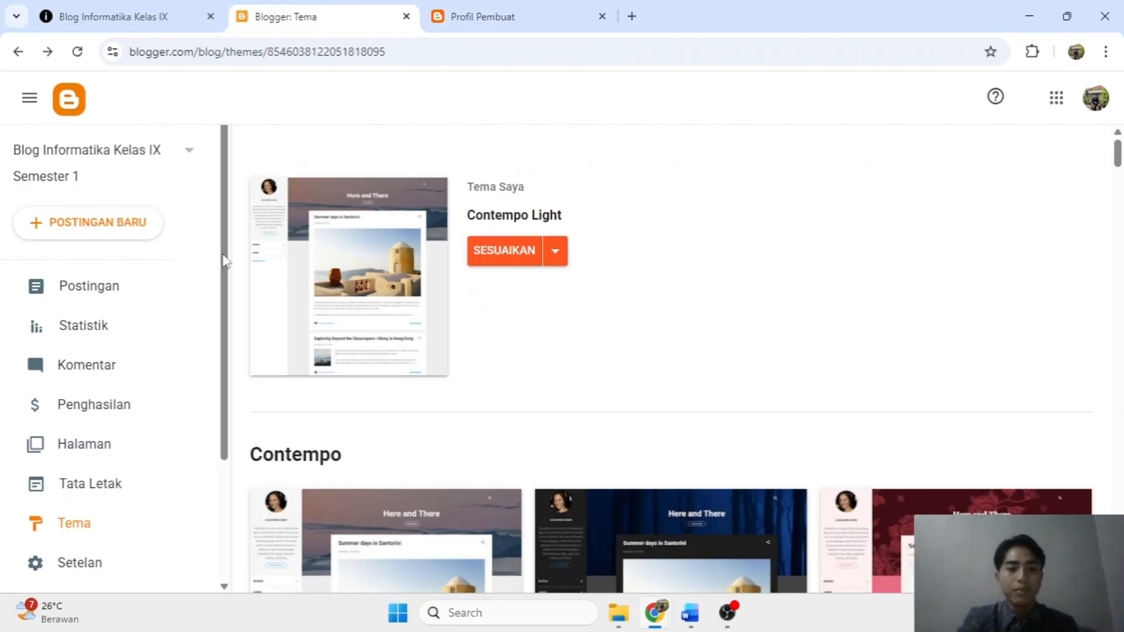
Show the Postingan list with Profil Pembuat as the single published post dated 23 Des.
{"action": "left_click", "coordinate": [87, 303]}
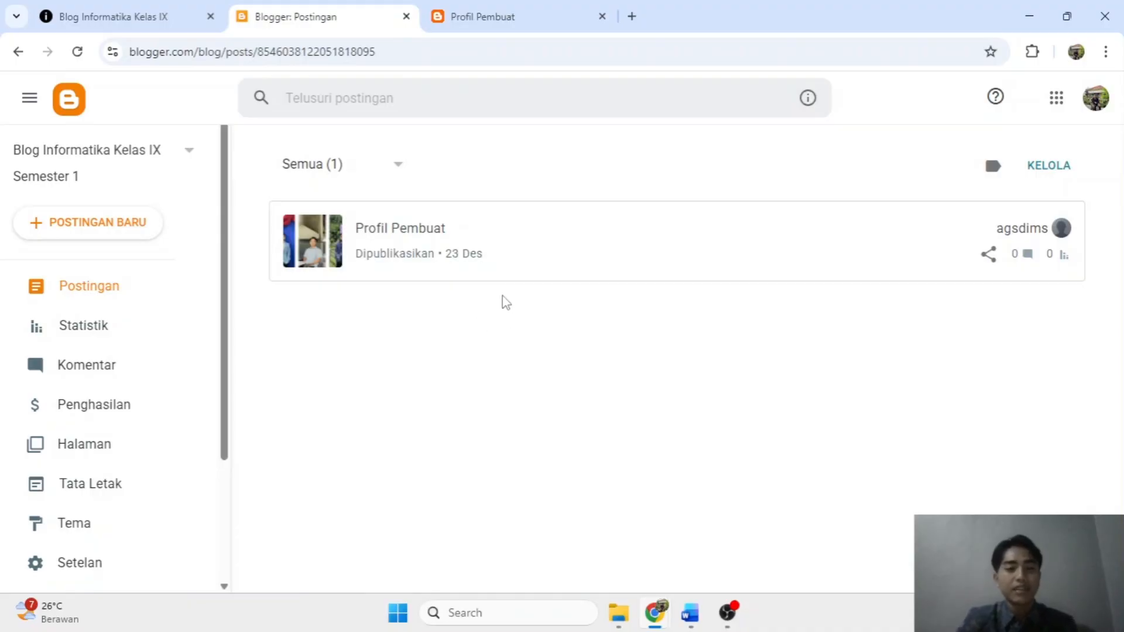
{"action": "mouse_move", "coordinate": [501, 280]}
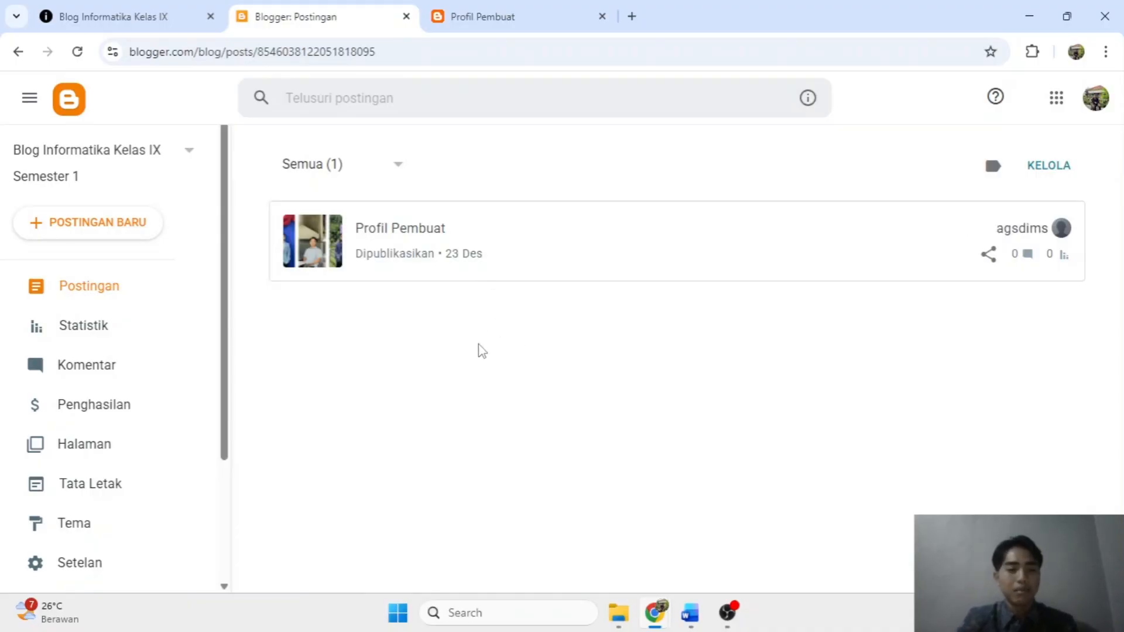